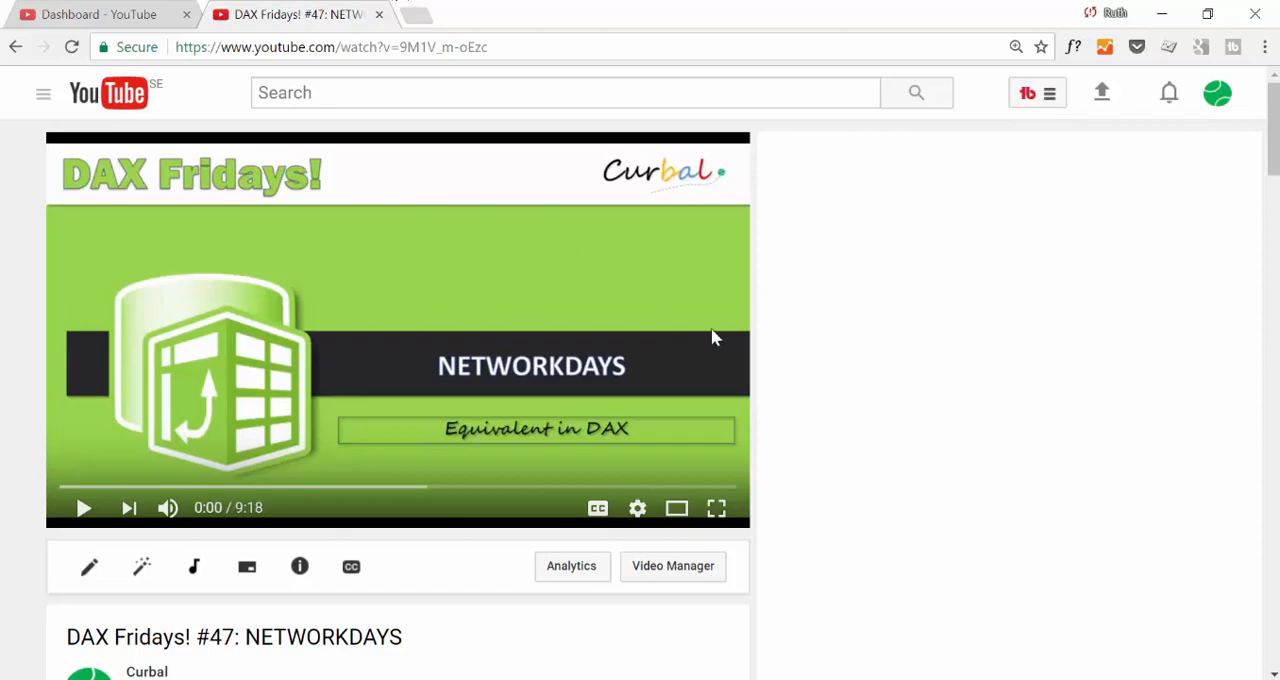
scroll(516, 399, down, 15)
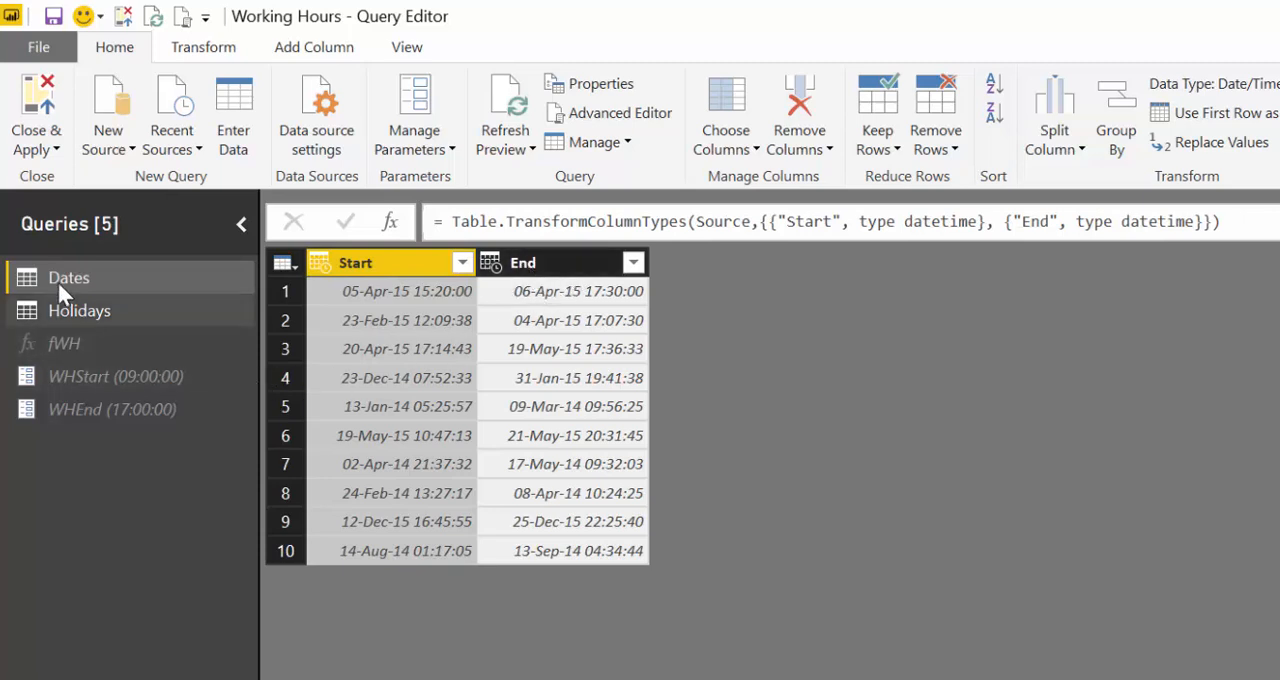
- Review the Holidays table, the fWH function and the WHStart and WHEnd parameters
click(77, 310)
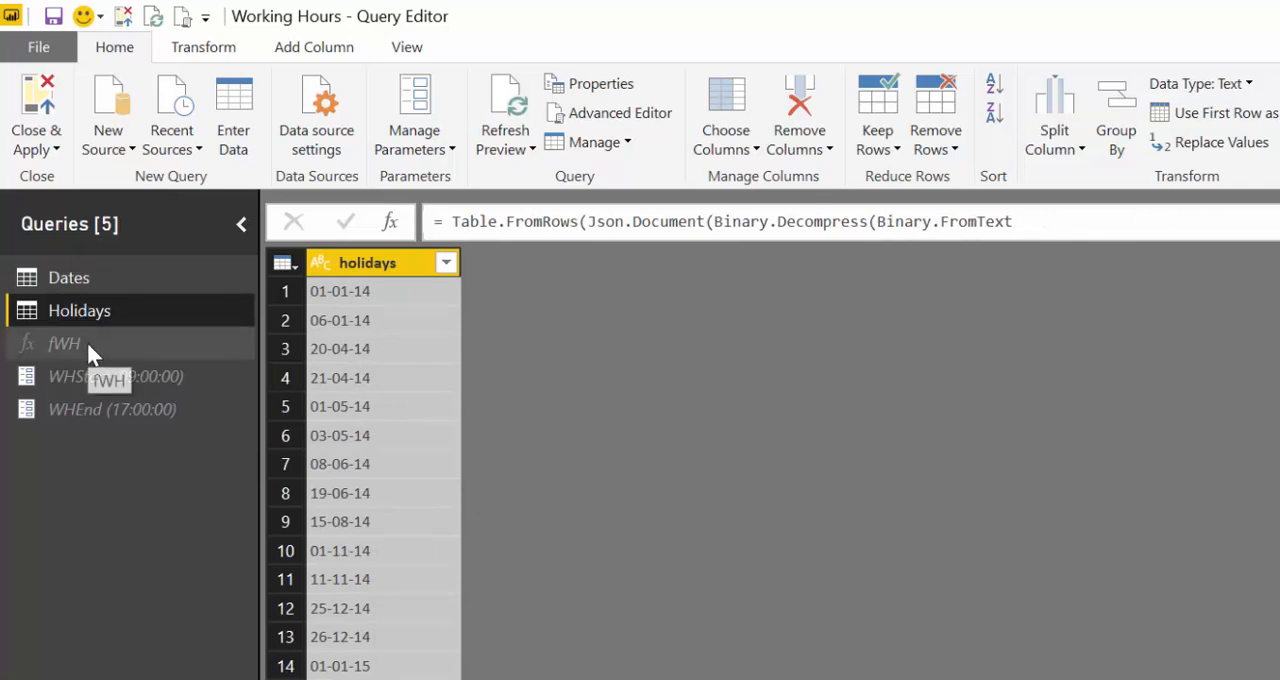
click(86, 339)
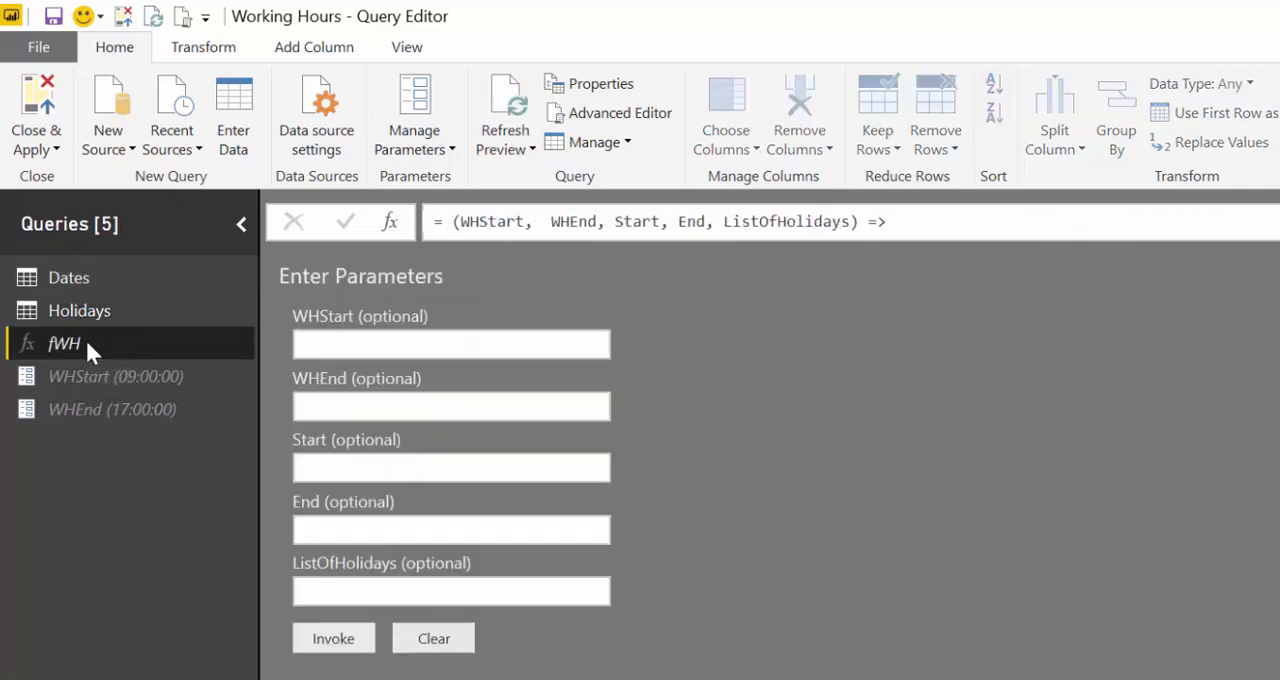
click(93, 373)
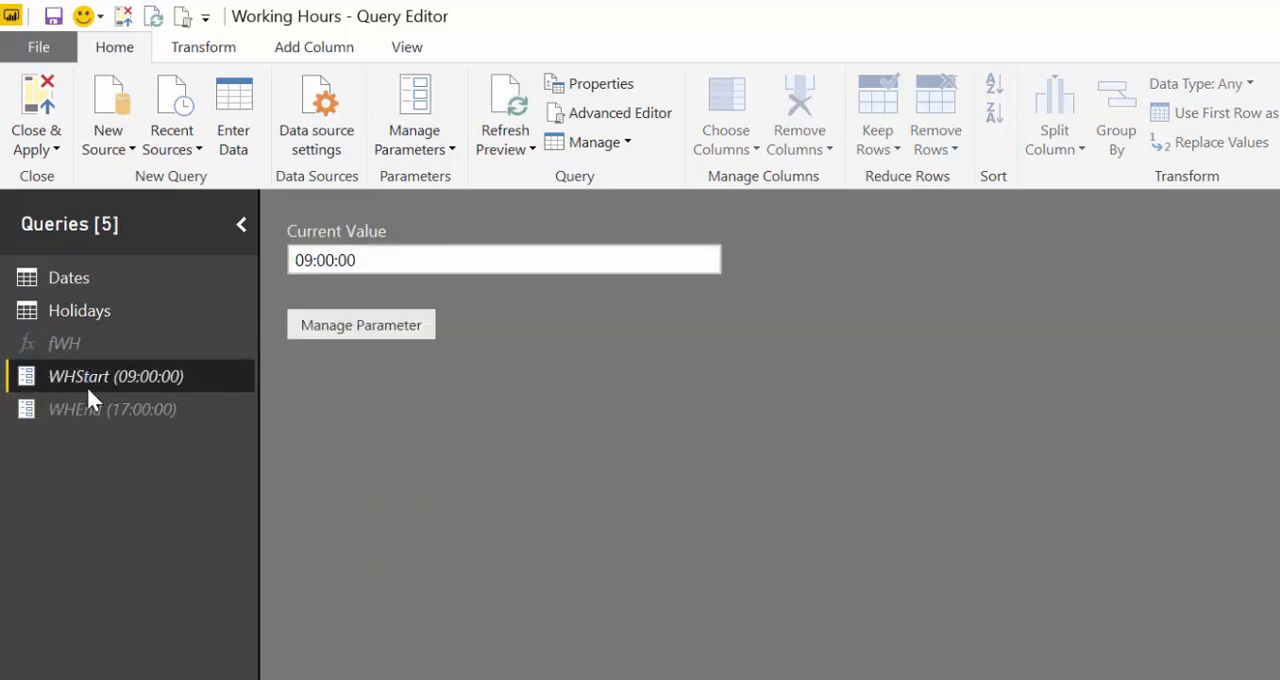
click(88, 409)
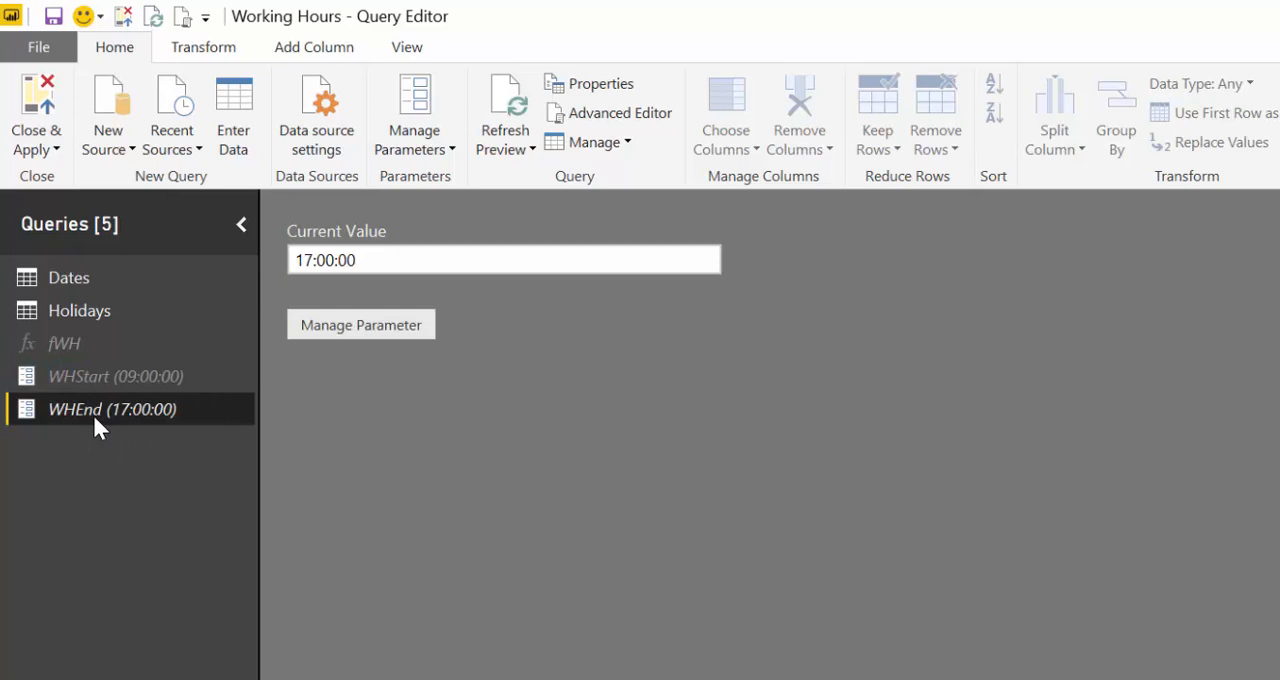
click(93, 378)
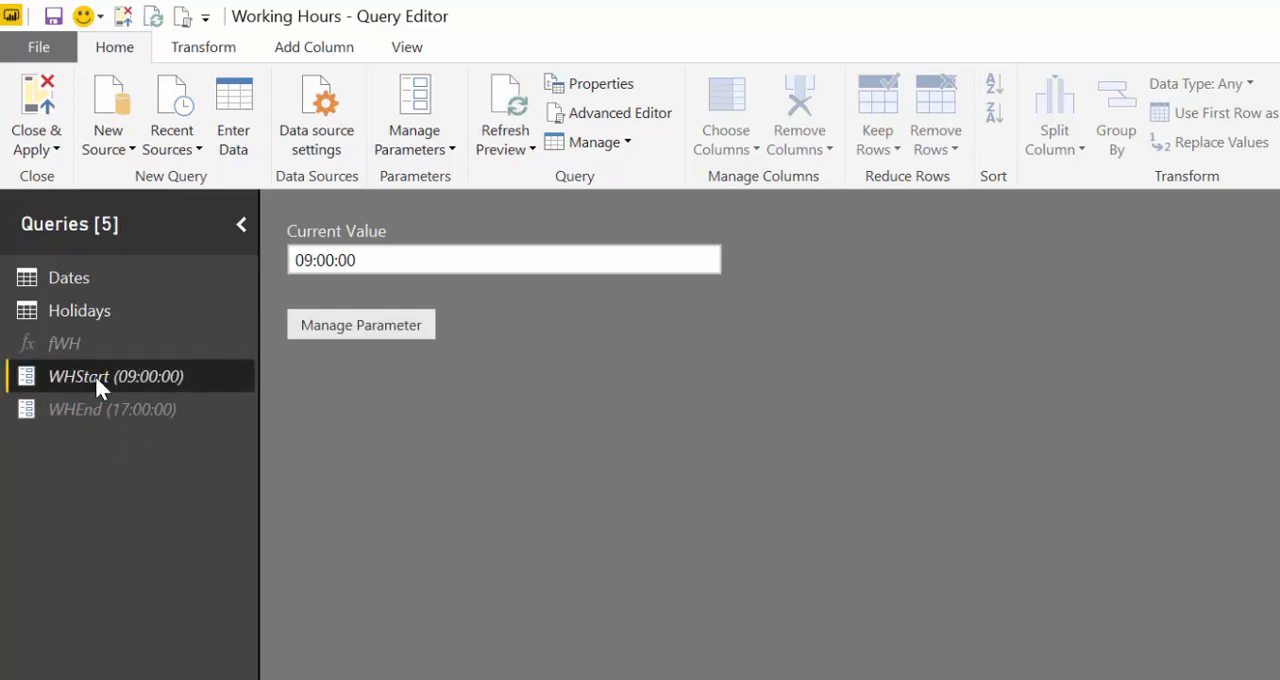
click(94, 410)
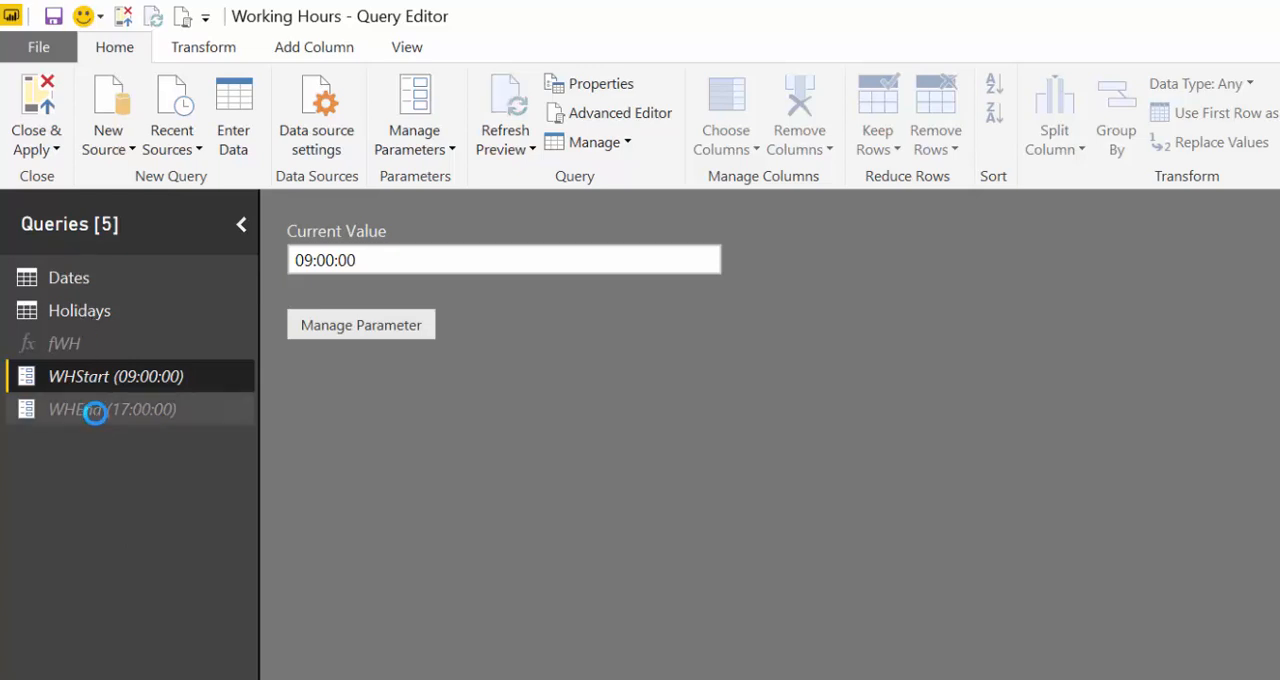
click(105, 334)
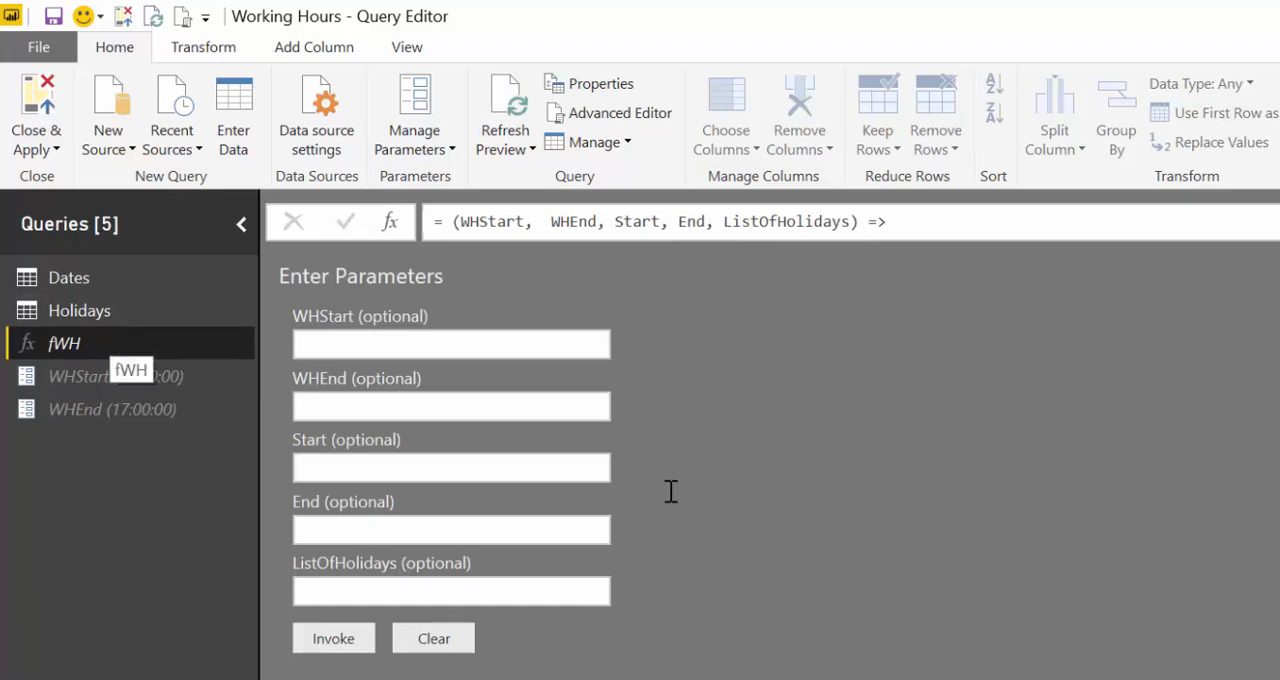
- Switch to the browser and read the replies about working hours in the DAX Fridays #47 video's comments
key(alt+Tab)
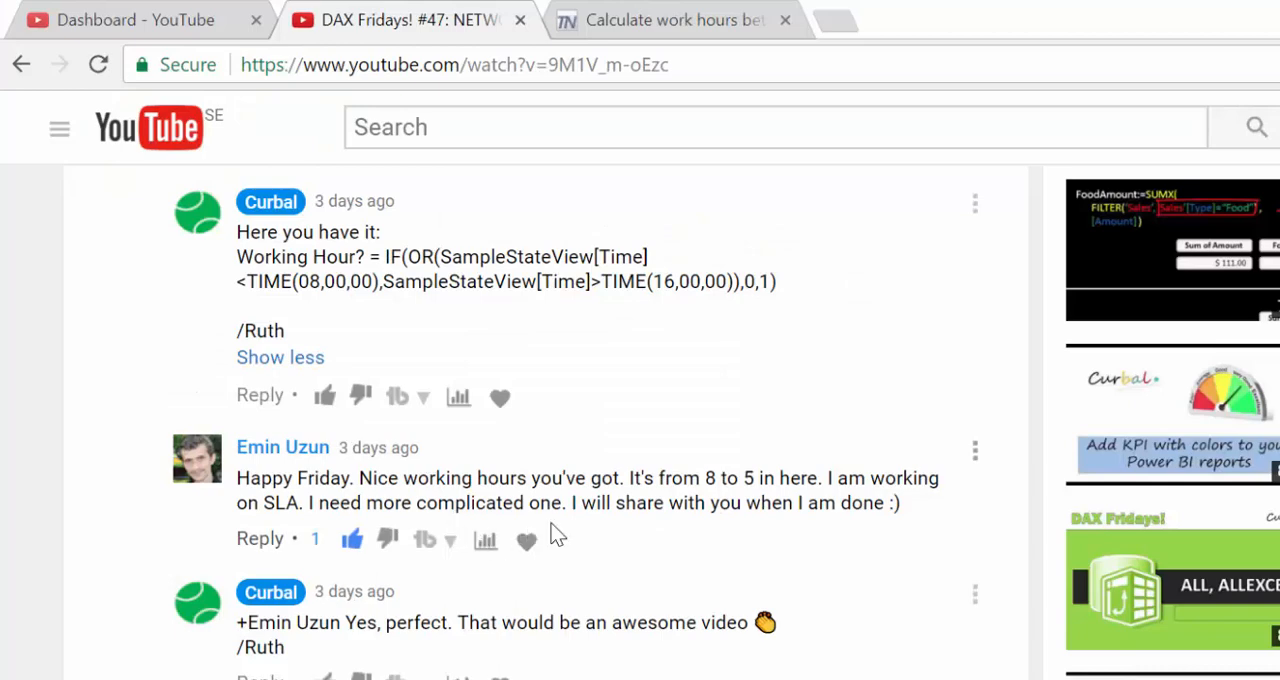
scroll(552, 524, down, 3)
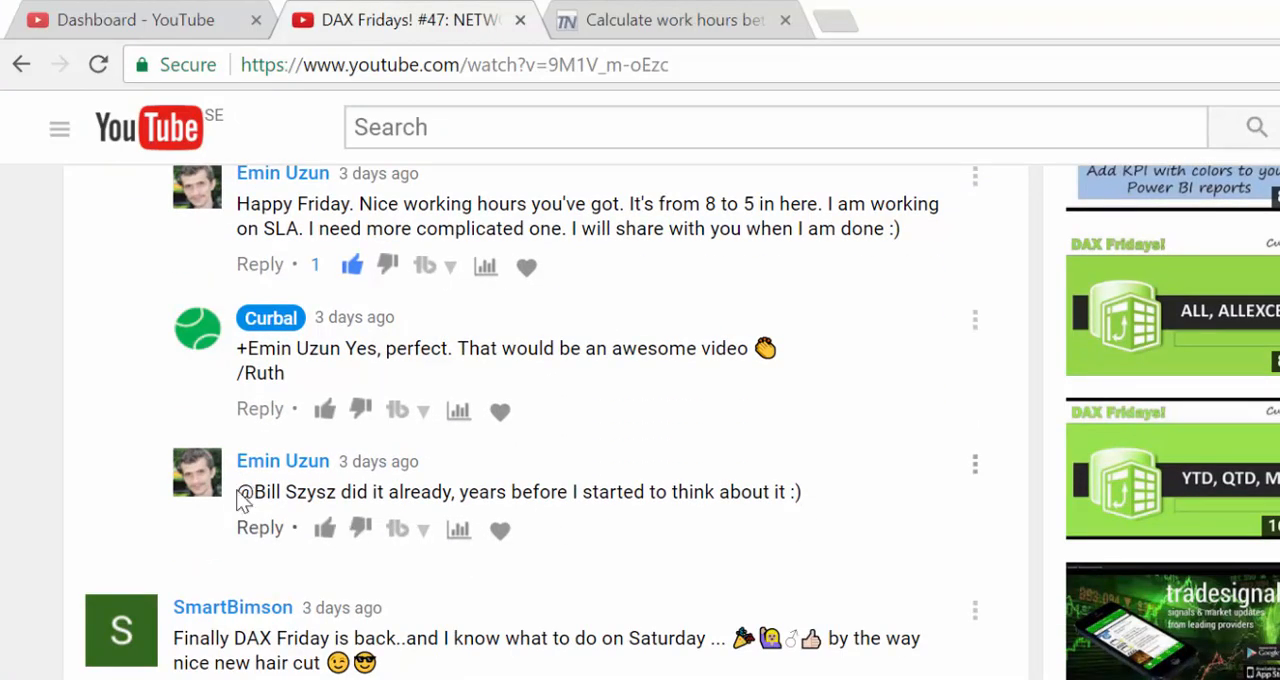
drag(238, 494, 337, 494)
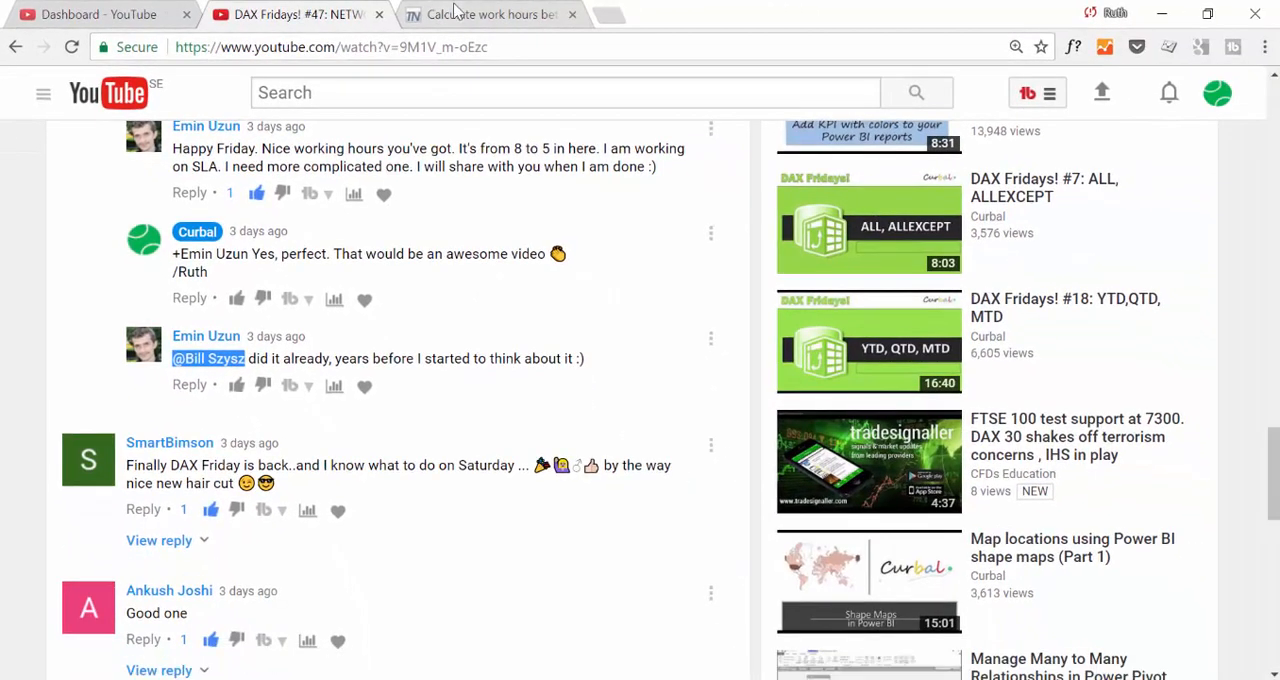
- Read the TechNet thread on calculating work hours, examining the answer's fxSOWH function and main query
click(455, 14)
scroll(814, 335, up, 4)
scroll(800, 335, down, 4)
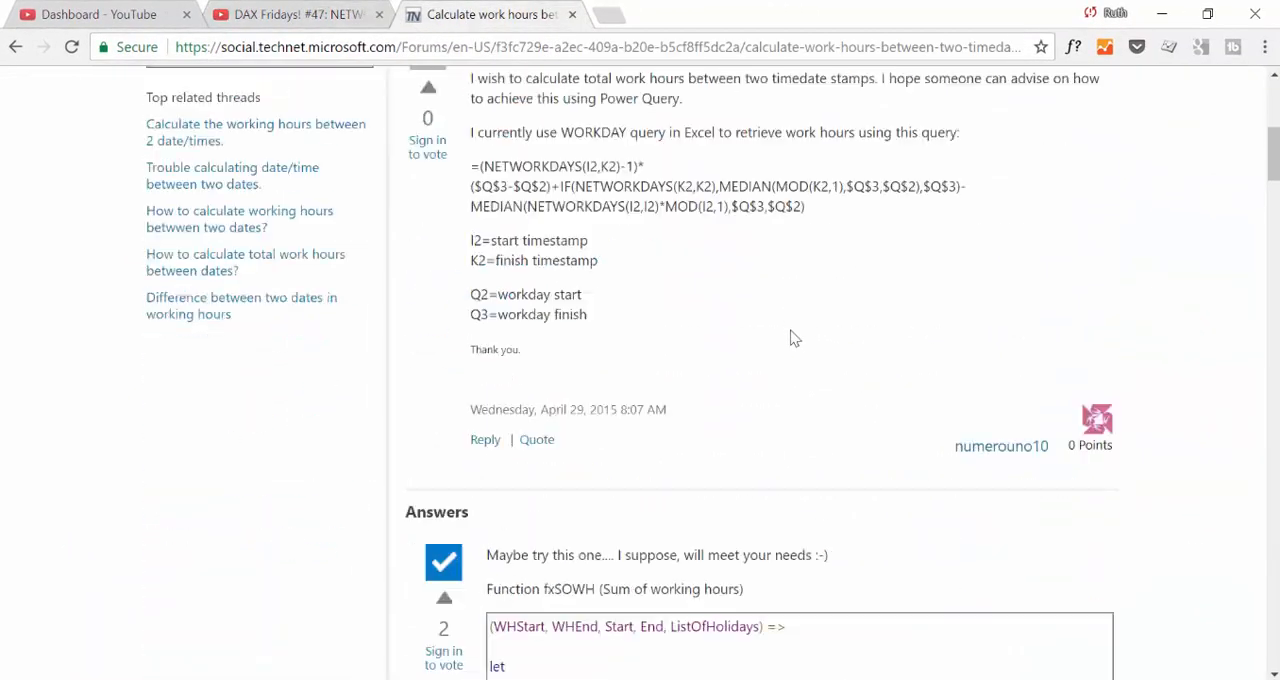
scroll(790, 338, down, 4)
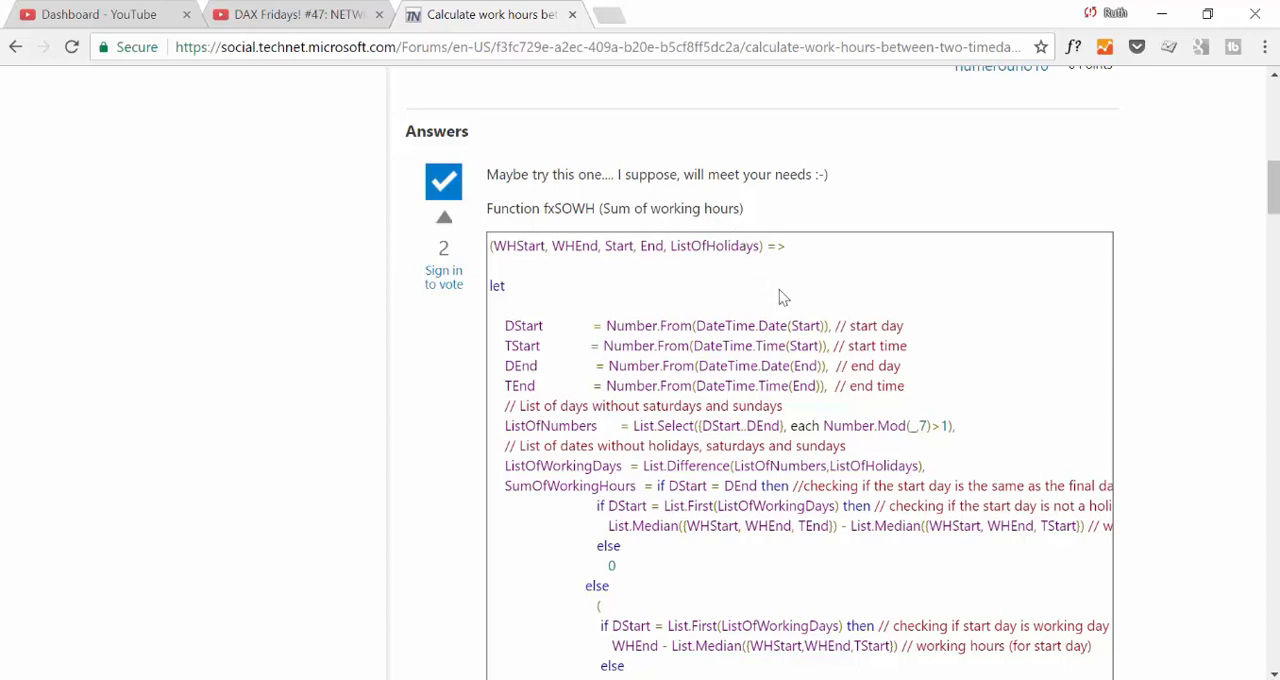
scroll(780, 294, down, 5)
scroll(803, 283, down, 1)
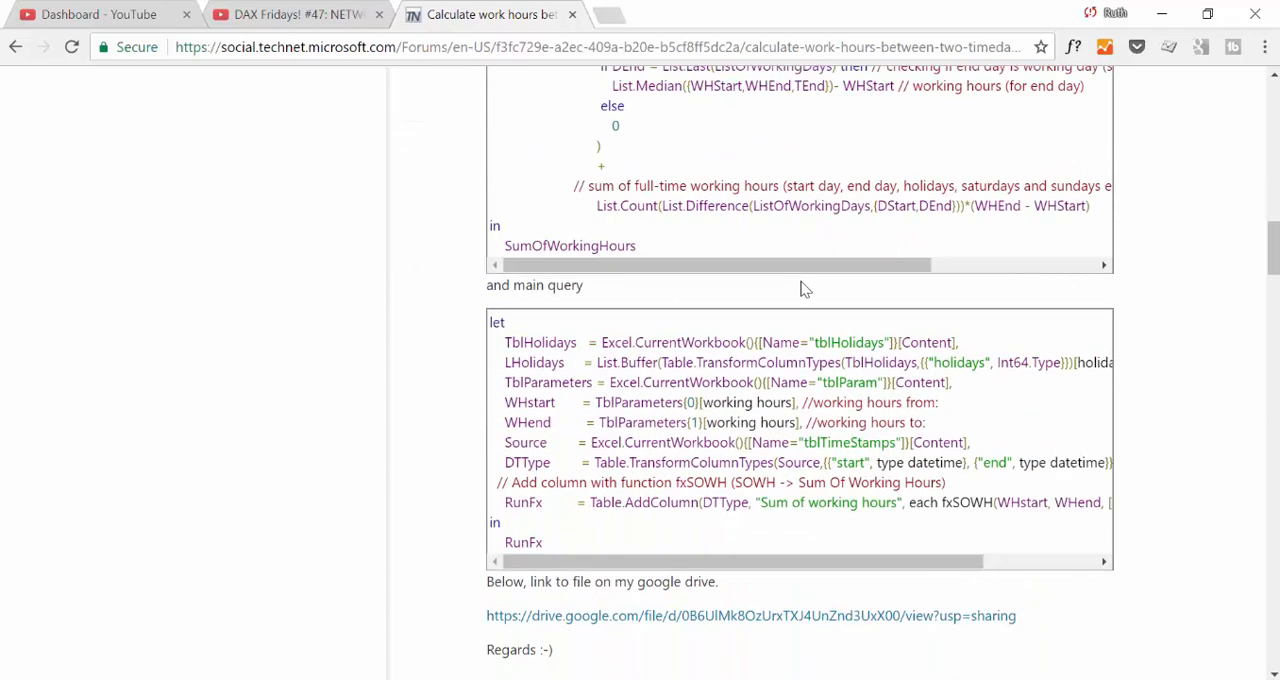
scroll(860, 337, up, 4)
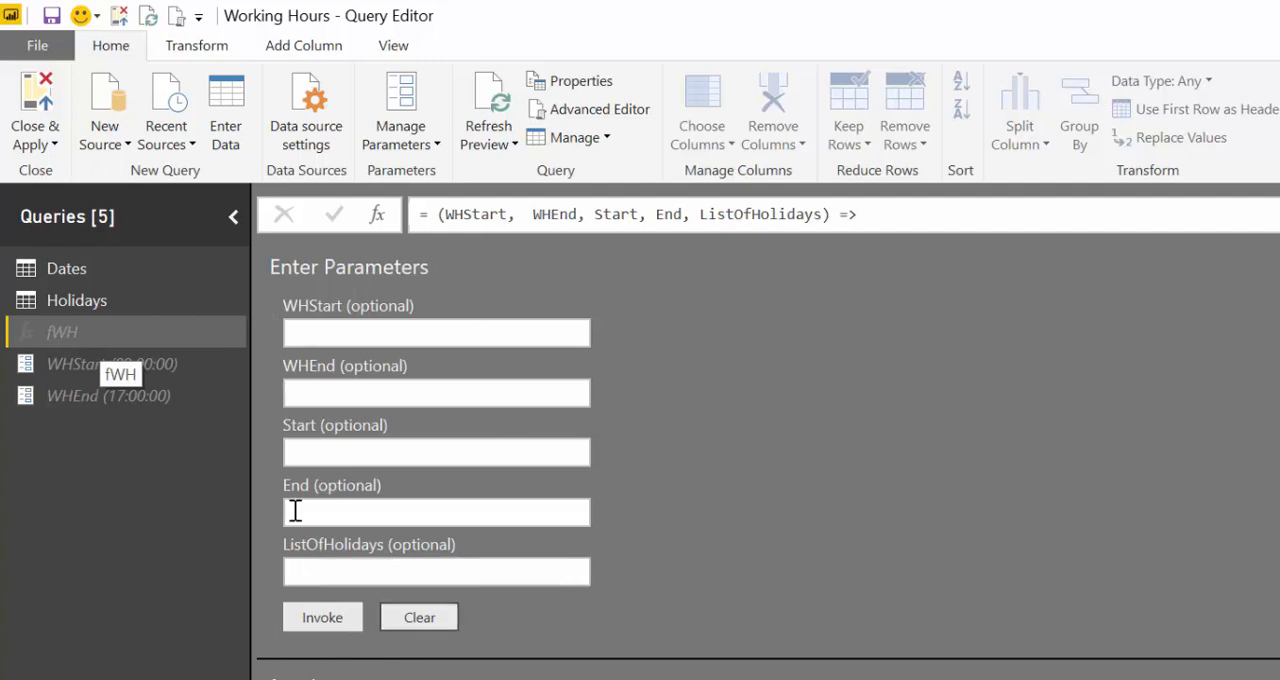
- Return to Query Editor and go through the fWH function's inputs WHStart, WHEnd, Start, End and ListOfHolidays
click(310, 330)
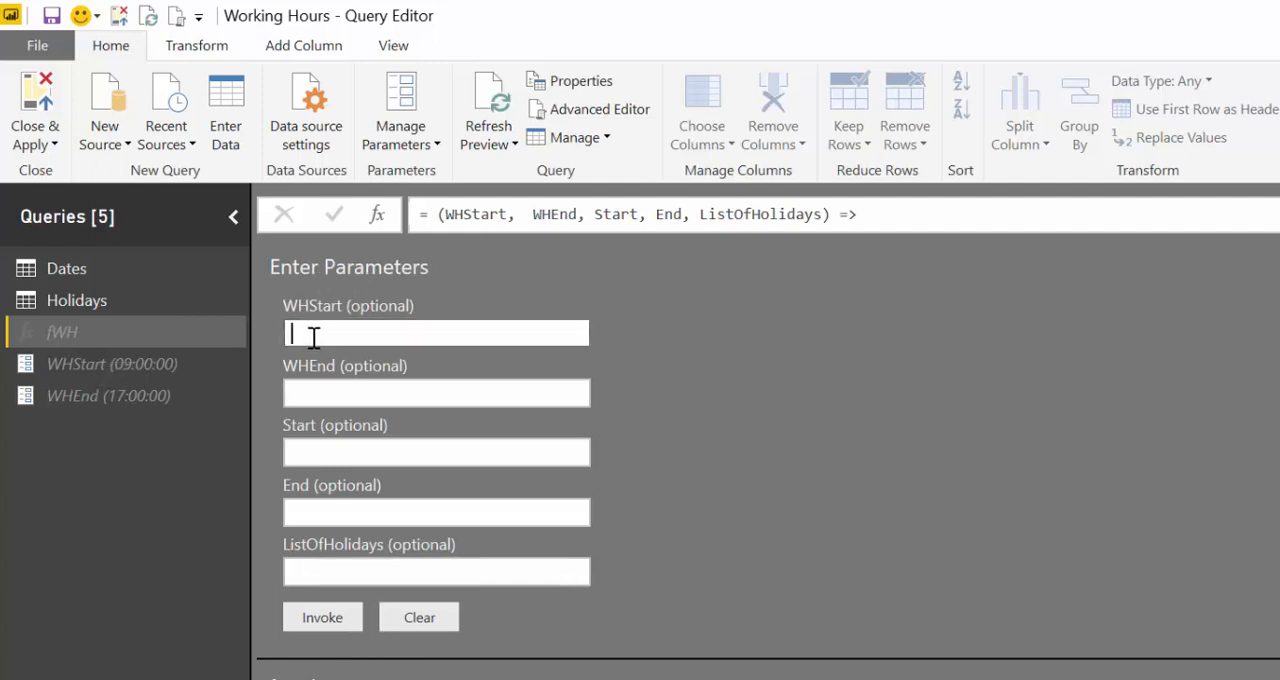
click(324, 391)
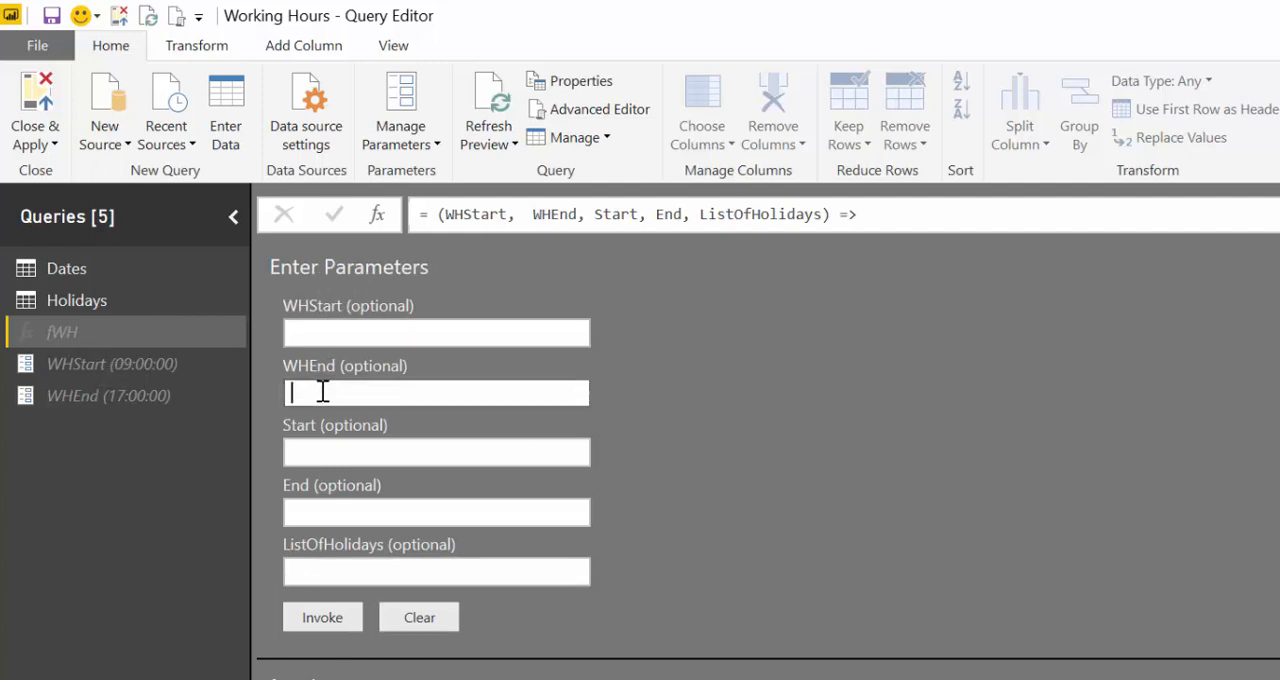
click(340, 450)
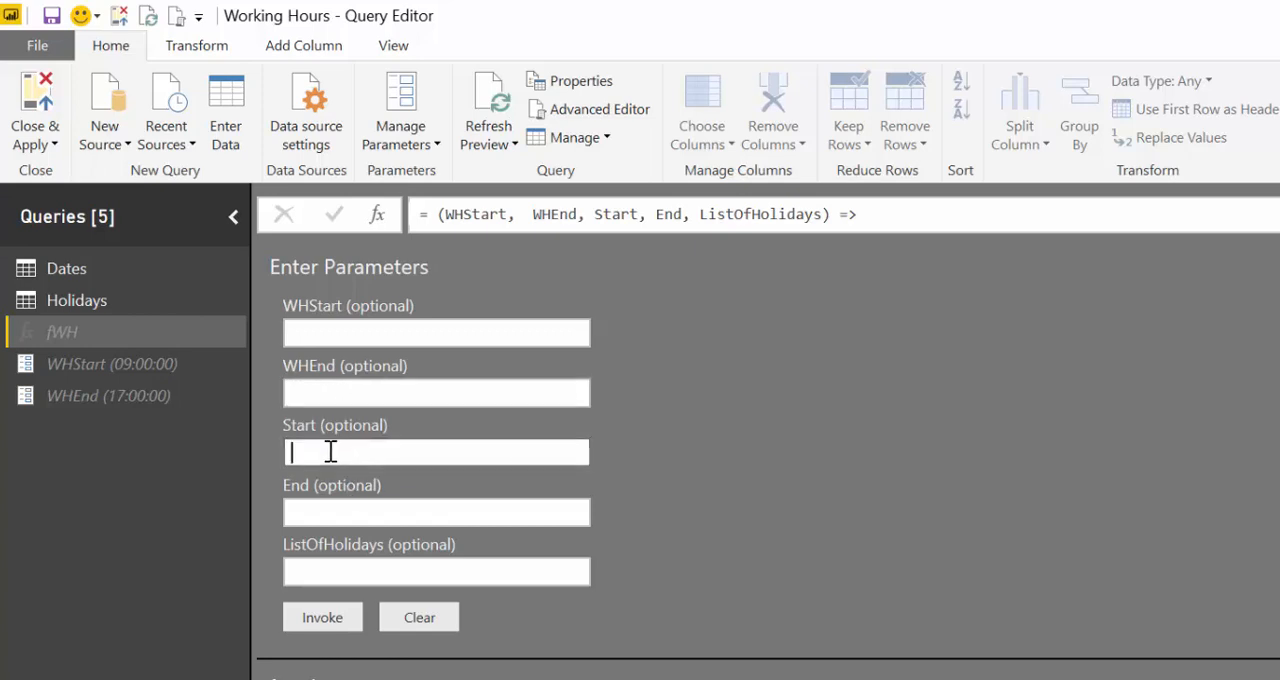
click(330, 512)
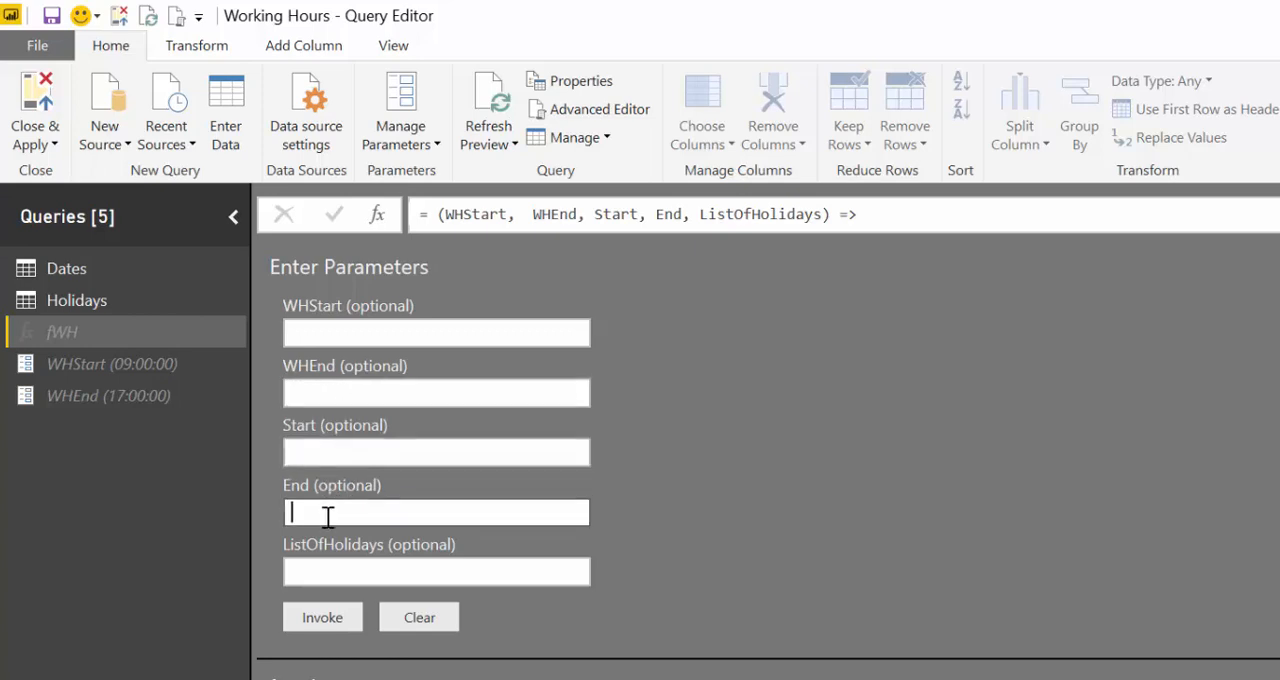
click(338, 567)
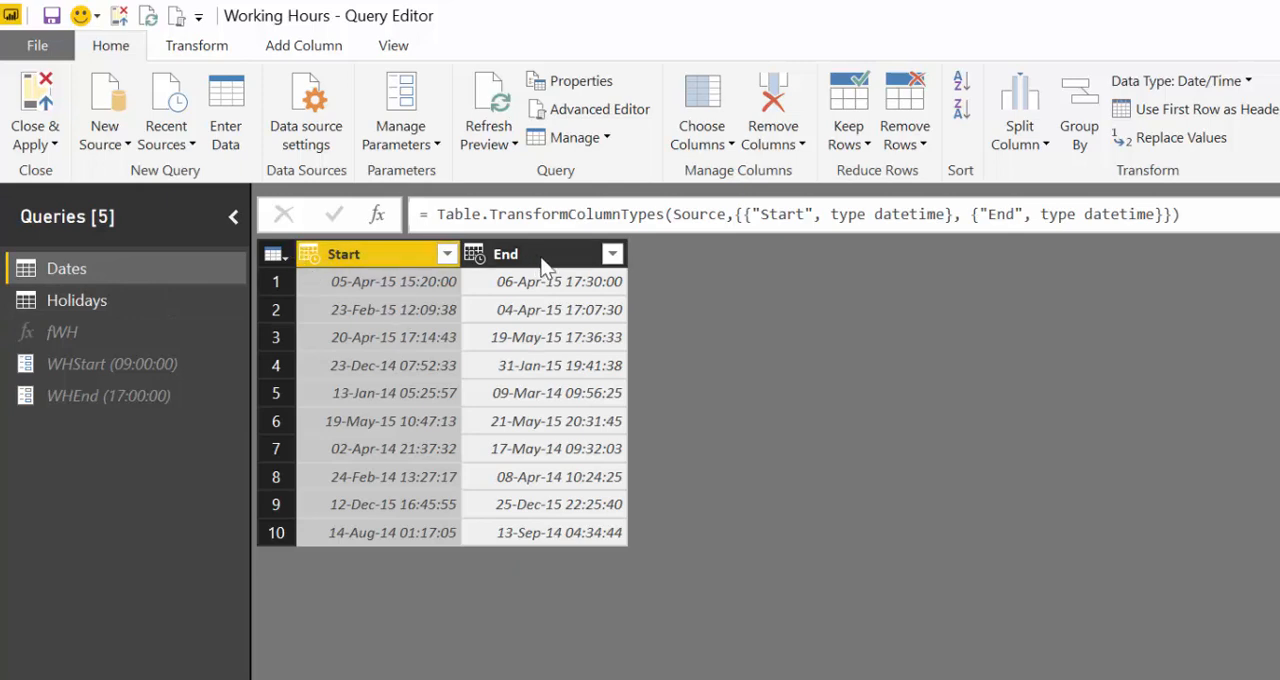
- Examine the End column of the Dates table and the current values of the WHStart and WHEnd parameters
click(556, 340)
click(554, 260)
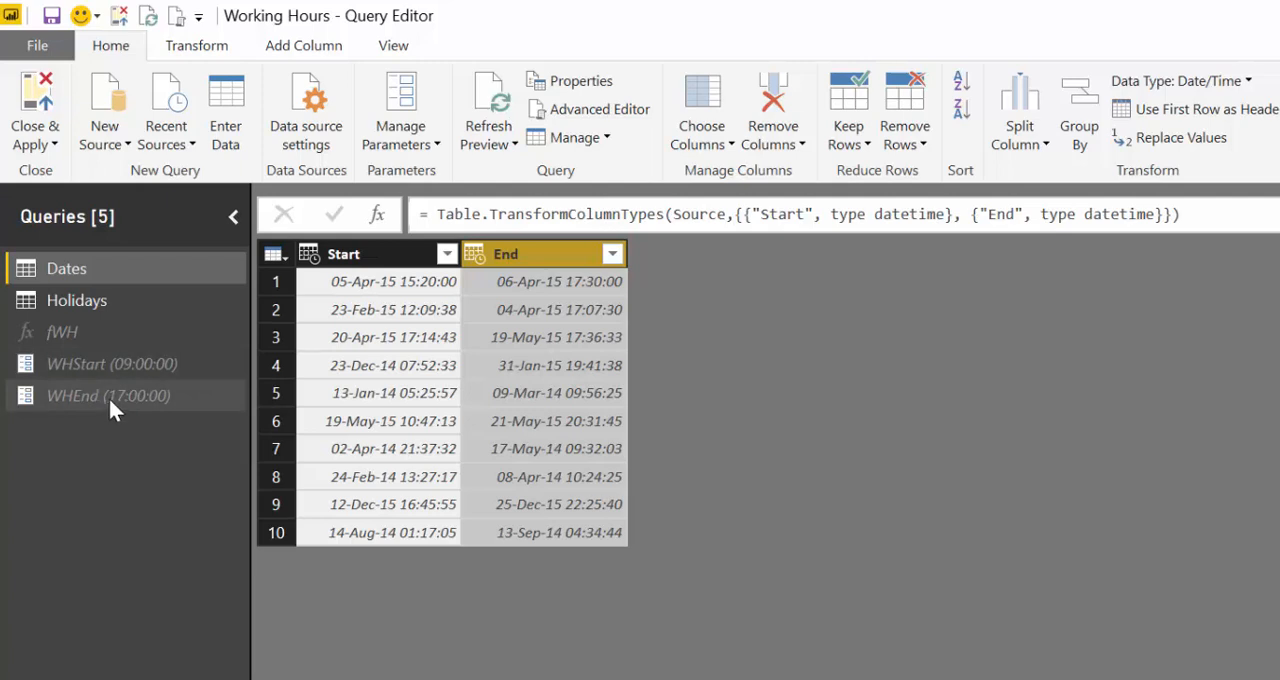
click(140, 364)
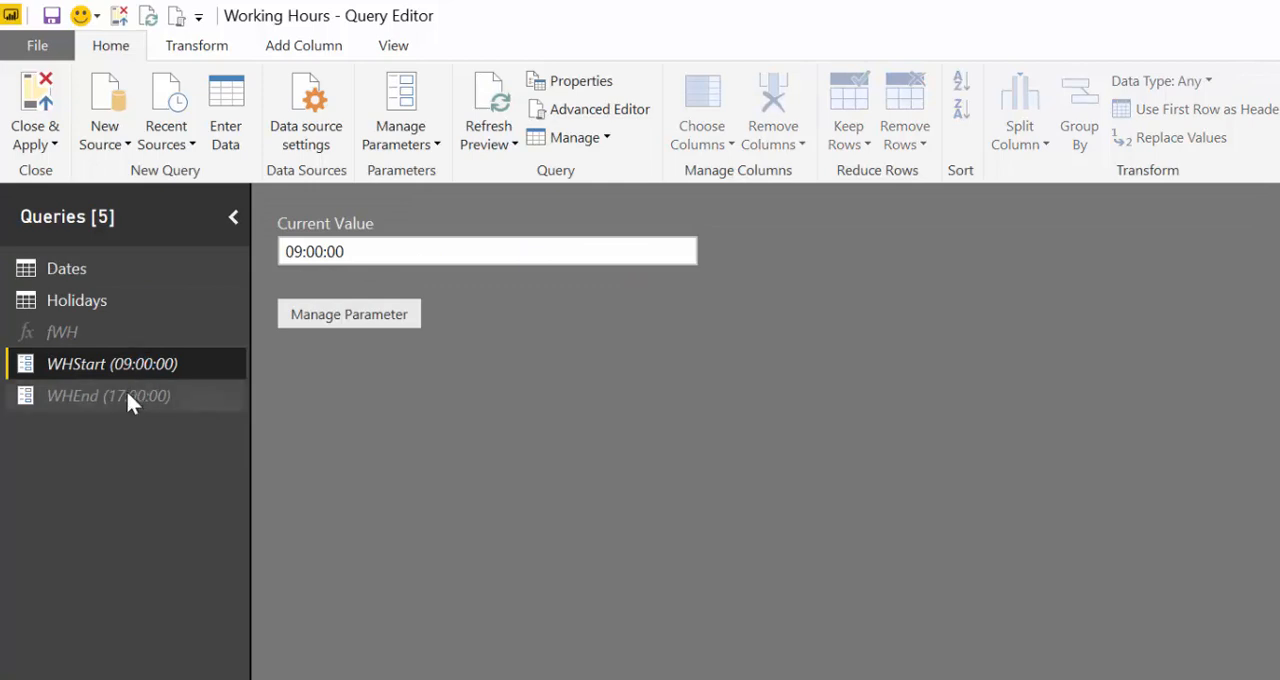
click(129, 390)
click(136, 365)
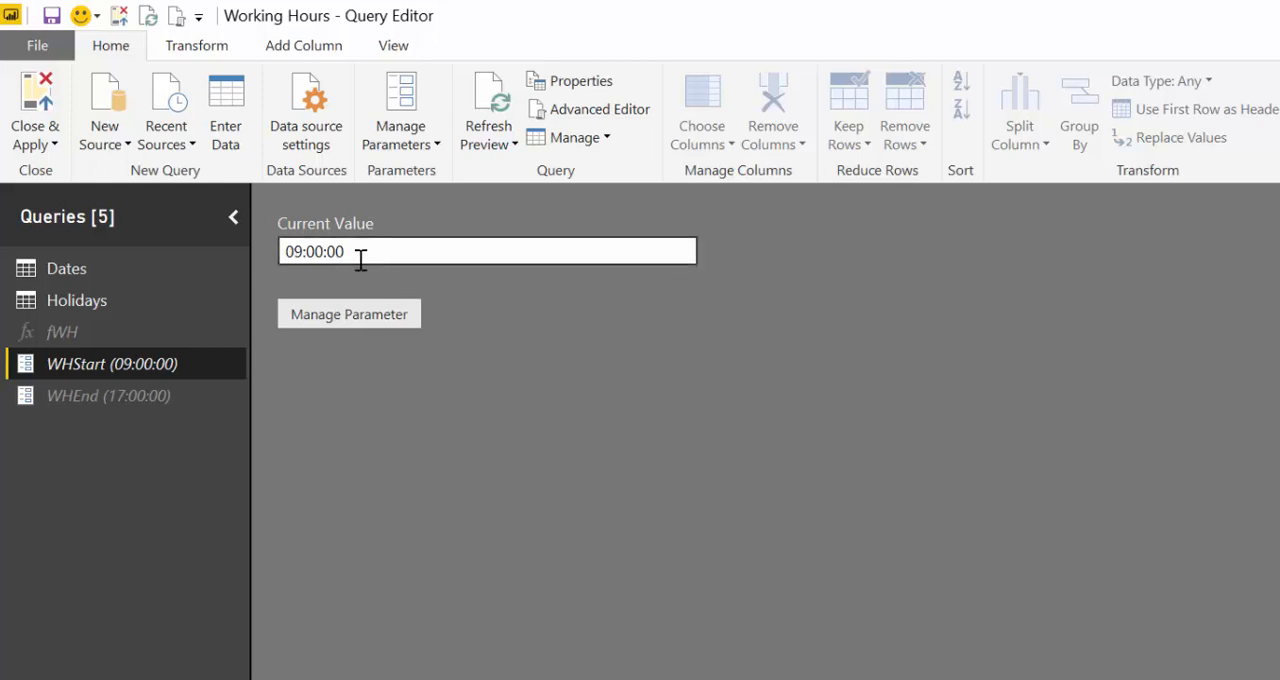
click(137, 396)
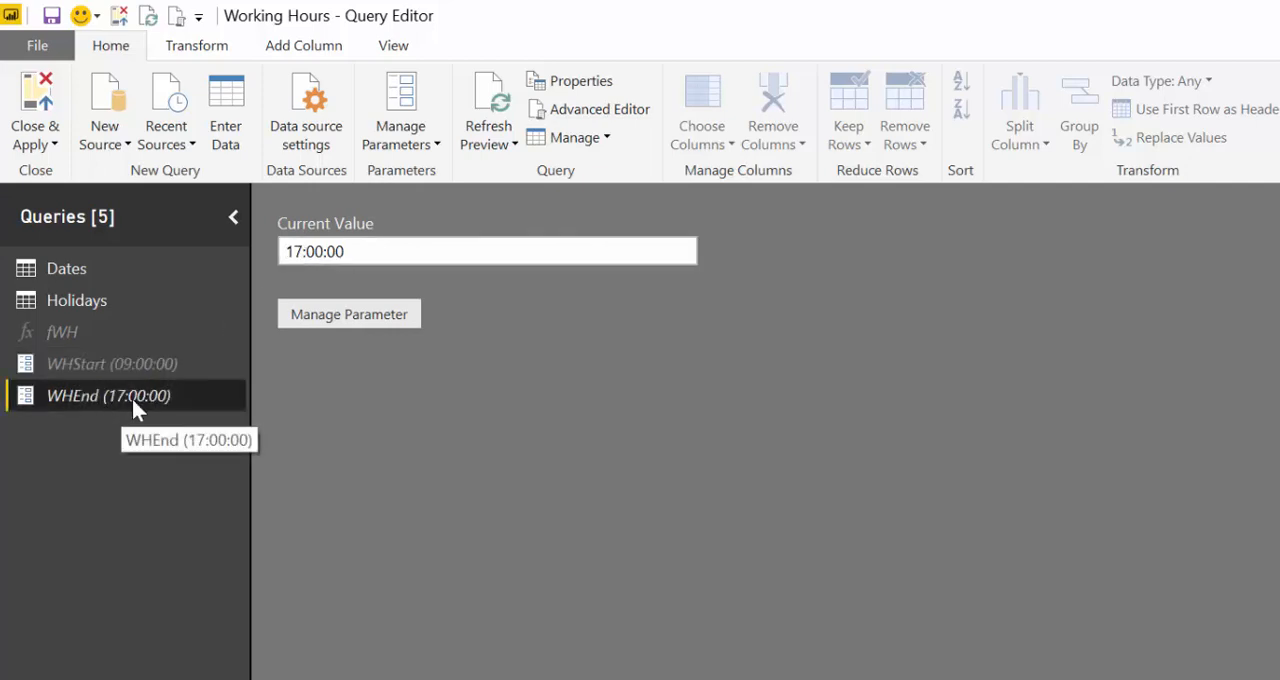
- Add the line "WHstarts=Number.From(WHStart)," after the Changed Type step in the Dates query's code in the Advanced Editor
click(83, 270)
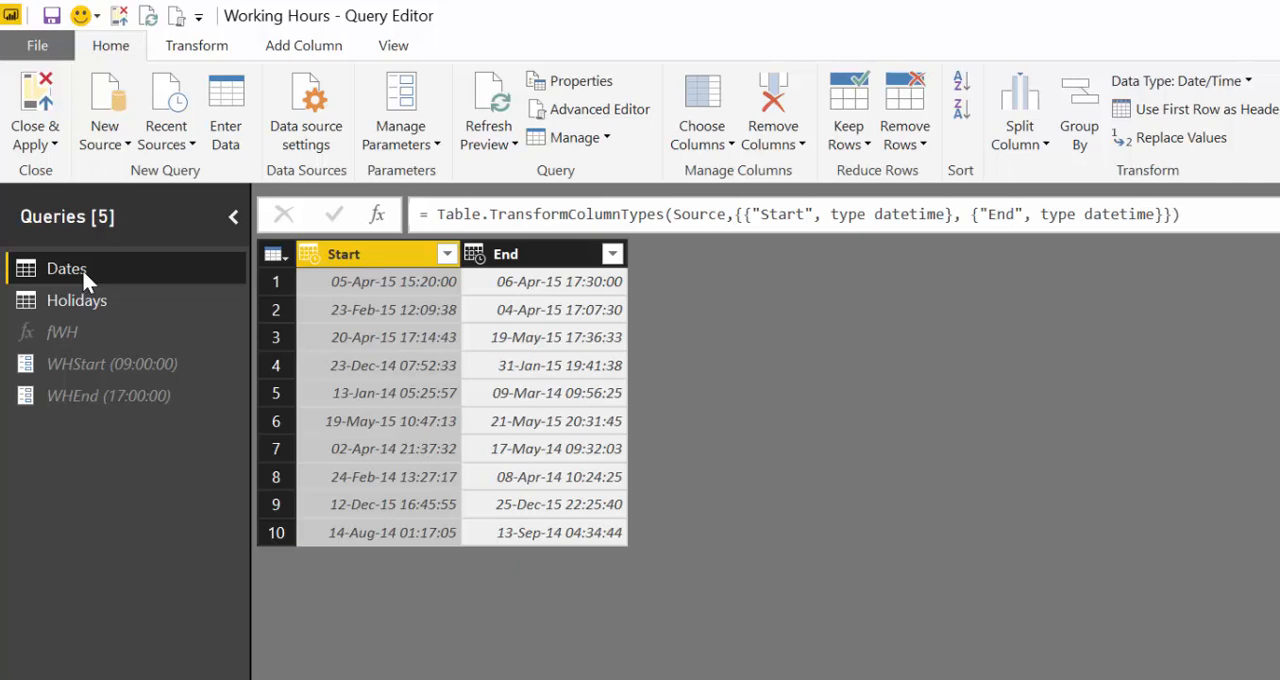
click(585, 110)
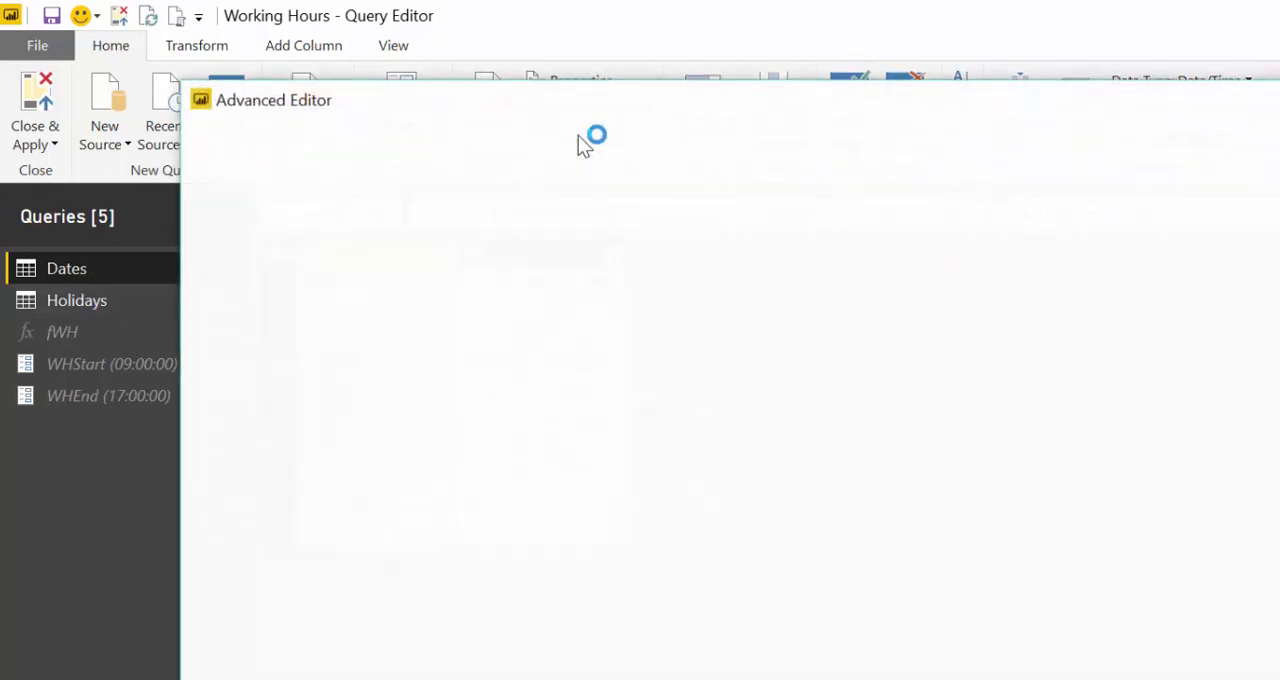
click(1194, 277)
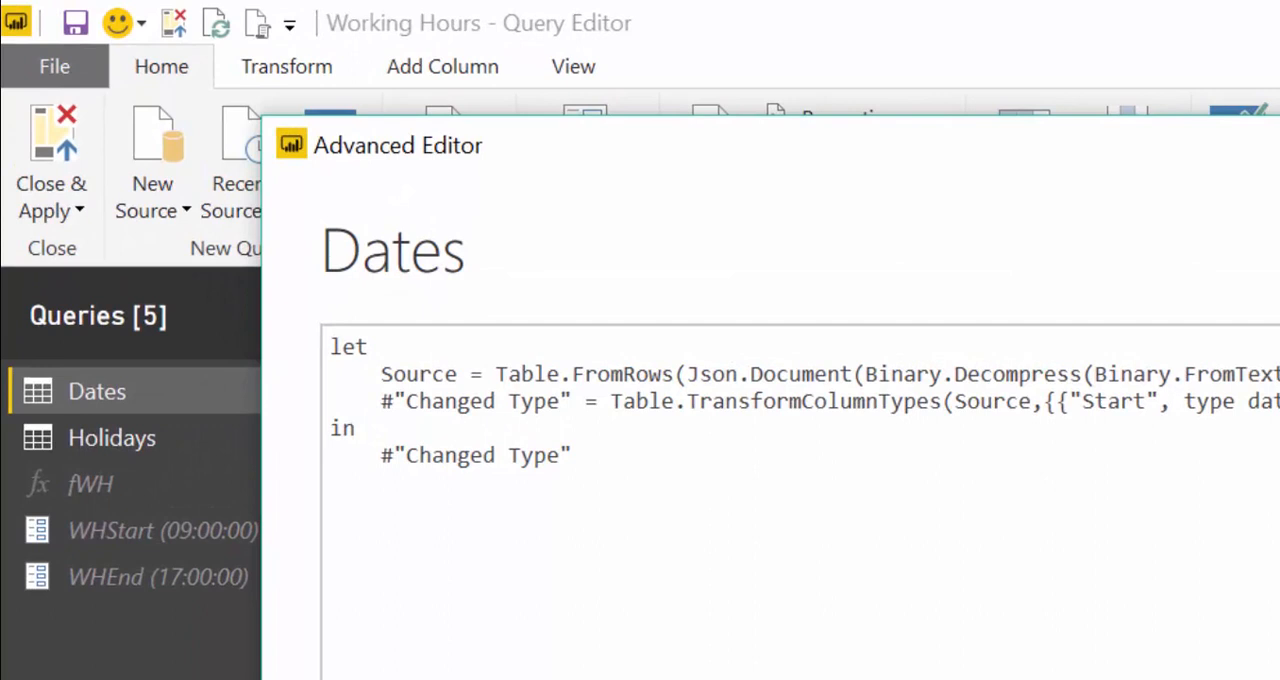
key(Return)
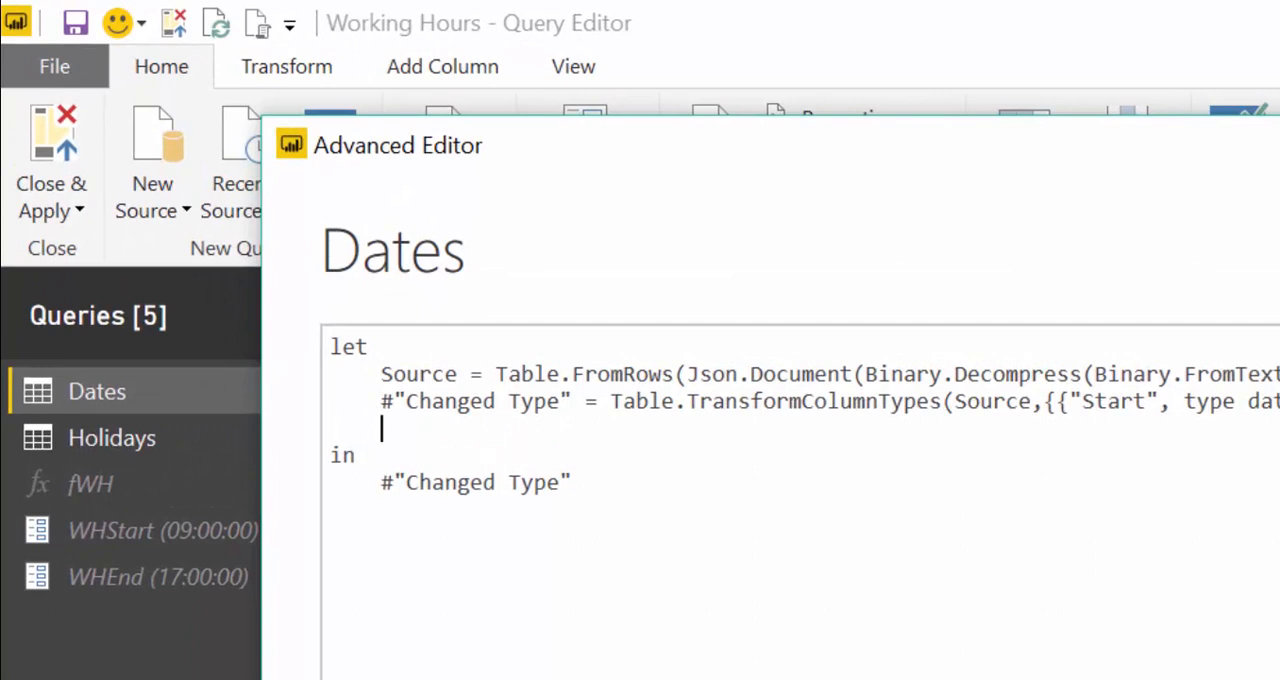
text(WHstarts)
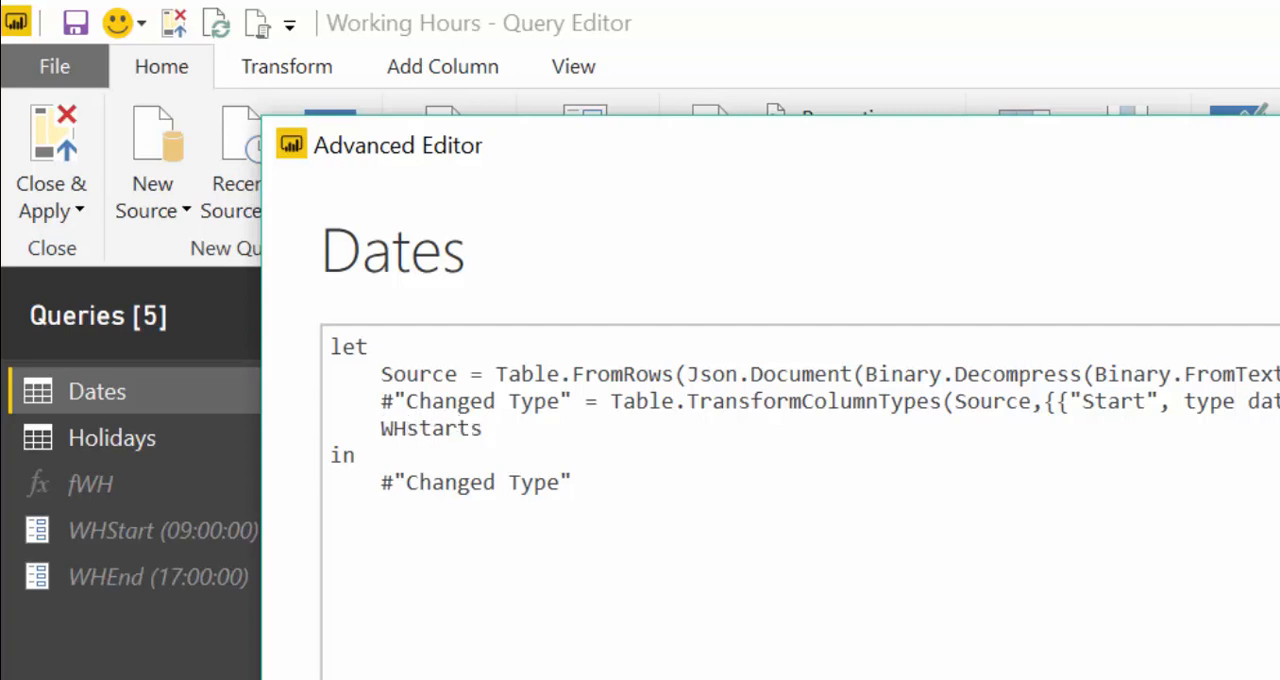
text(=Number.)
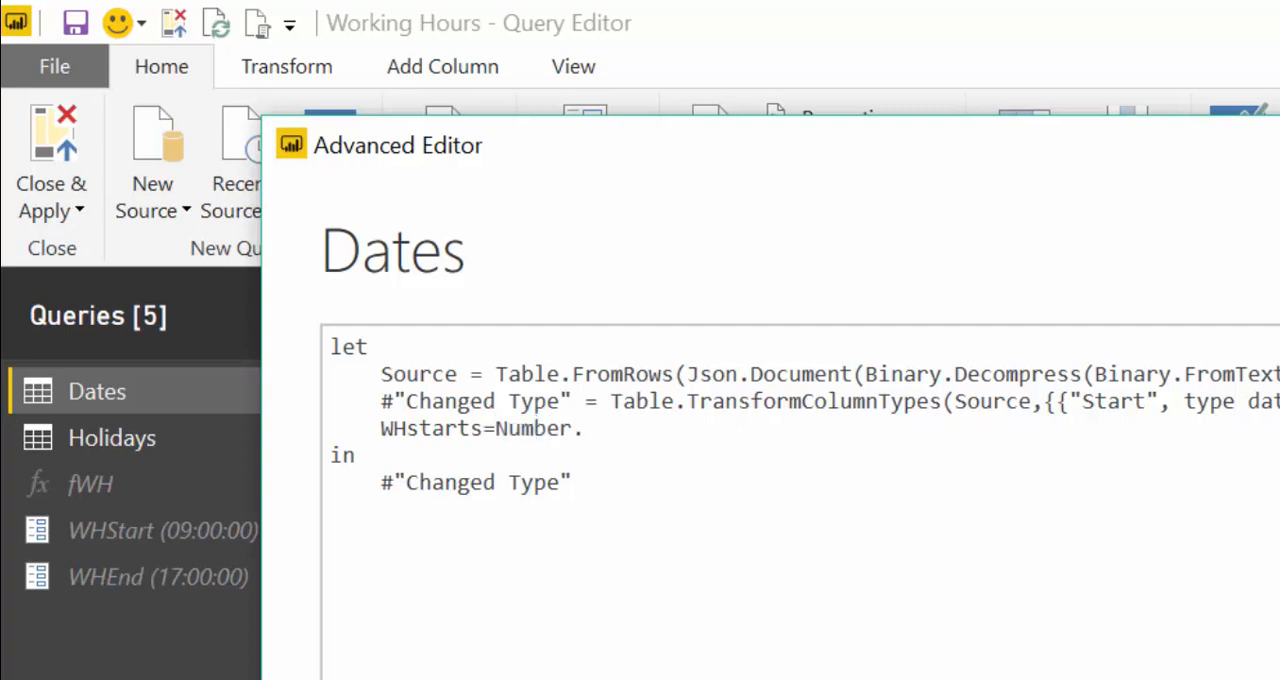
text(From(WHS)
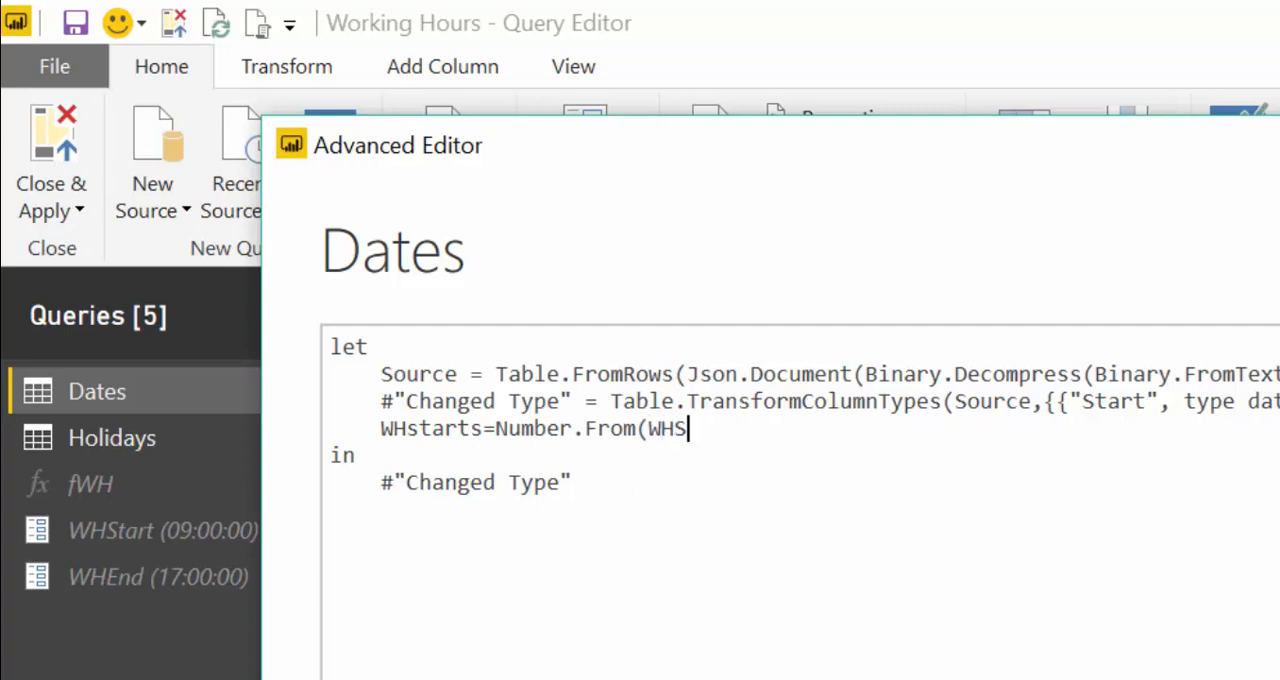
text(tart),)
key(Return)
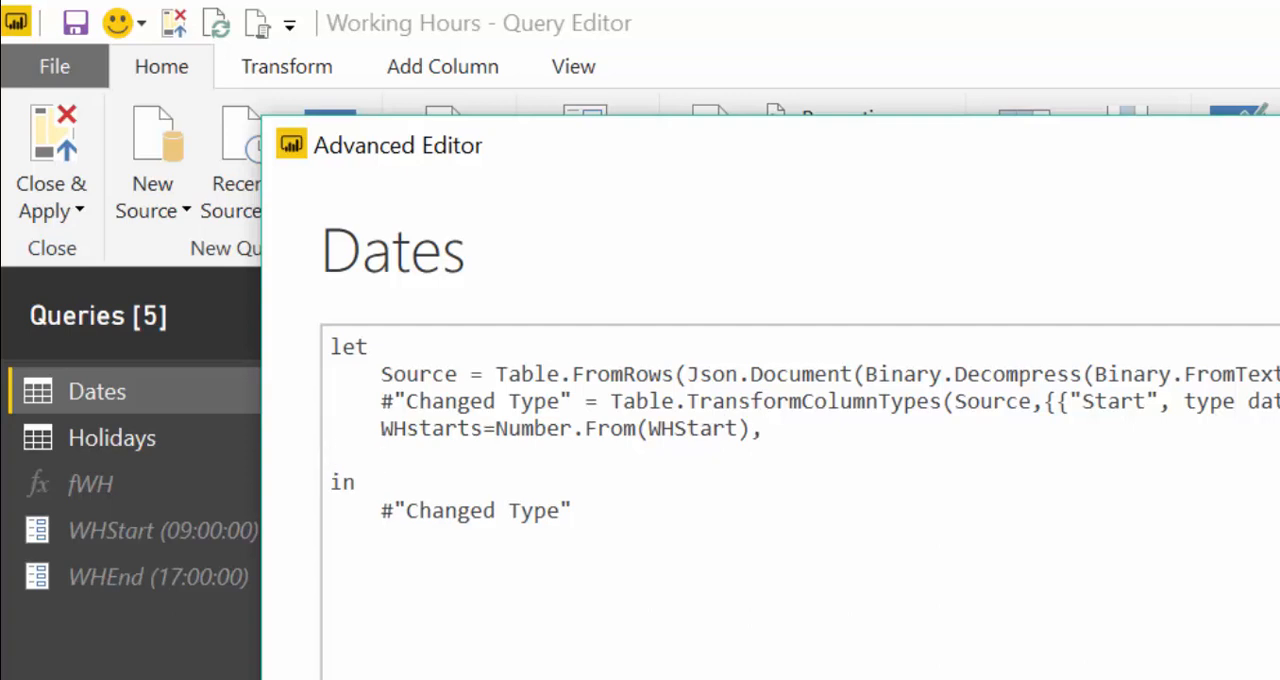
- Add the line "WHEnds=Number.From(WHEnd)" below the WHstarts line in the Dates query's code
text(WHEnds=NU)
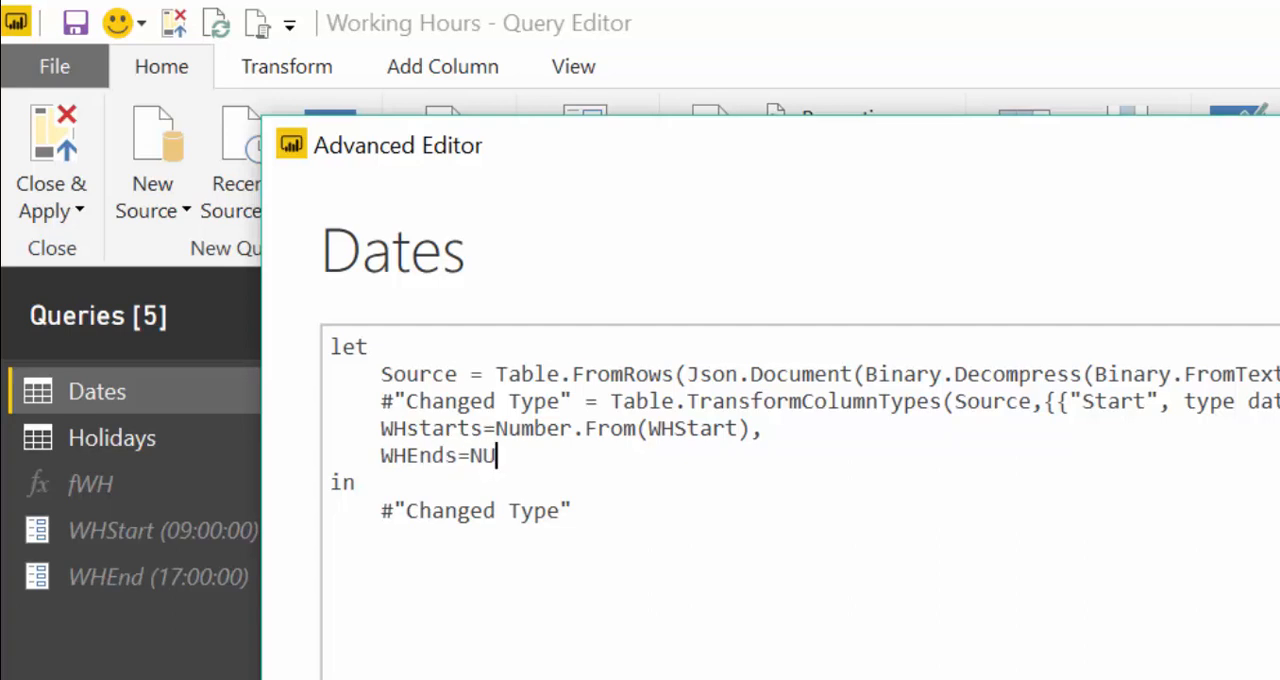
text(mb)
key(BackSpace)
key(BackSpace)
key(BackSpace)
text(umber.Fr)
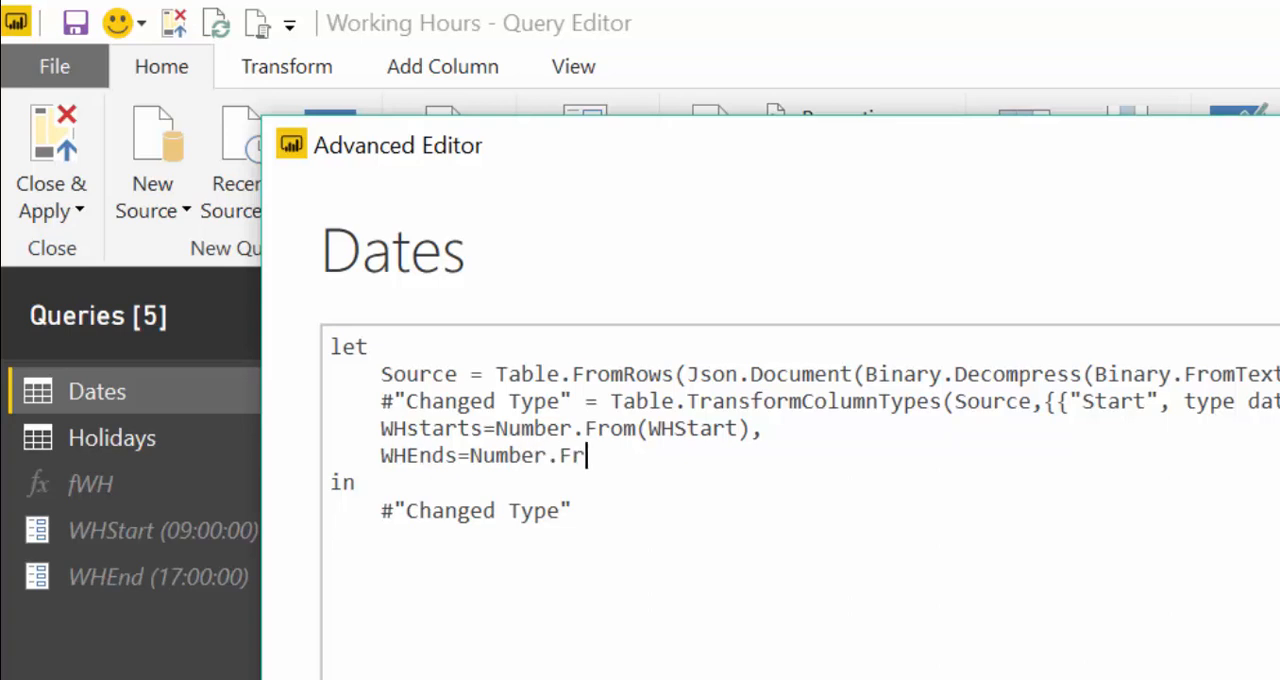
text(om)
key(Tab)
key(BackSpace)
key(BackSpace)
key(BackSpace)
key(BackSpace)
text((WH)
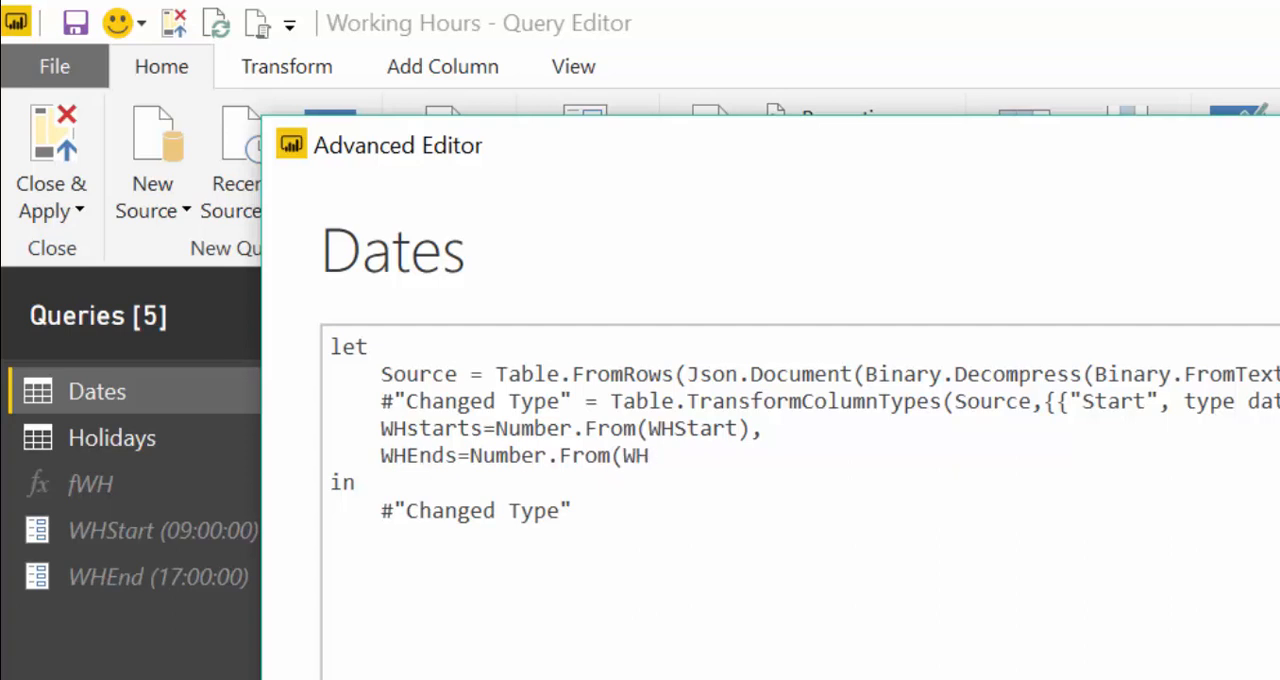
text(End))
- Check that the Dates query still outputs #"Changed Type" and apply the edited code
drag(598, 513, 383, 489)
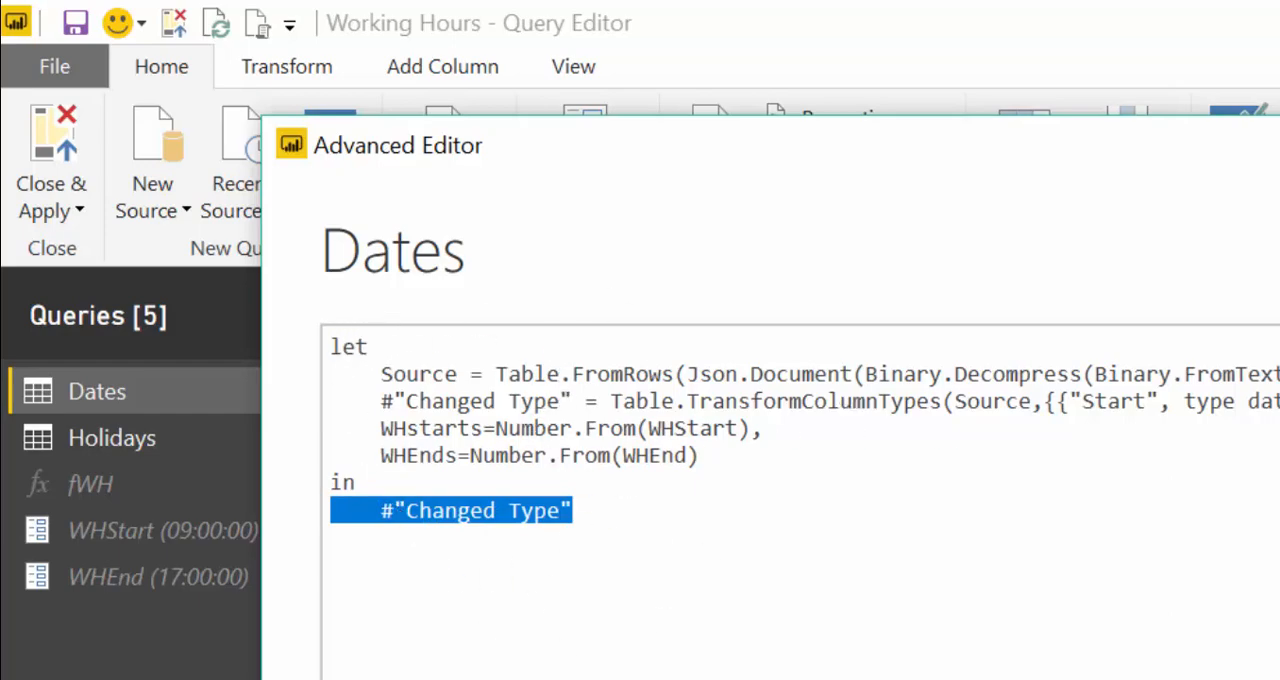
drag(1279, 402, 384, 405)
click(1230, 585)
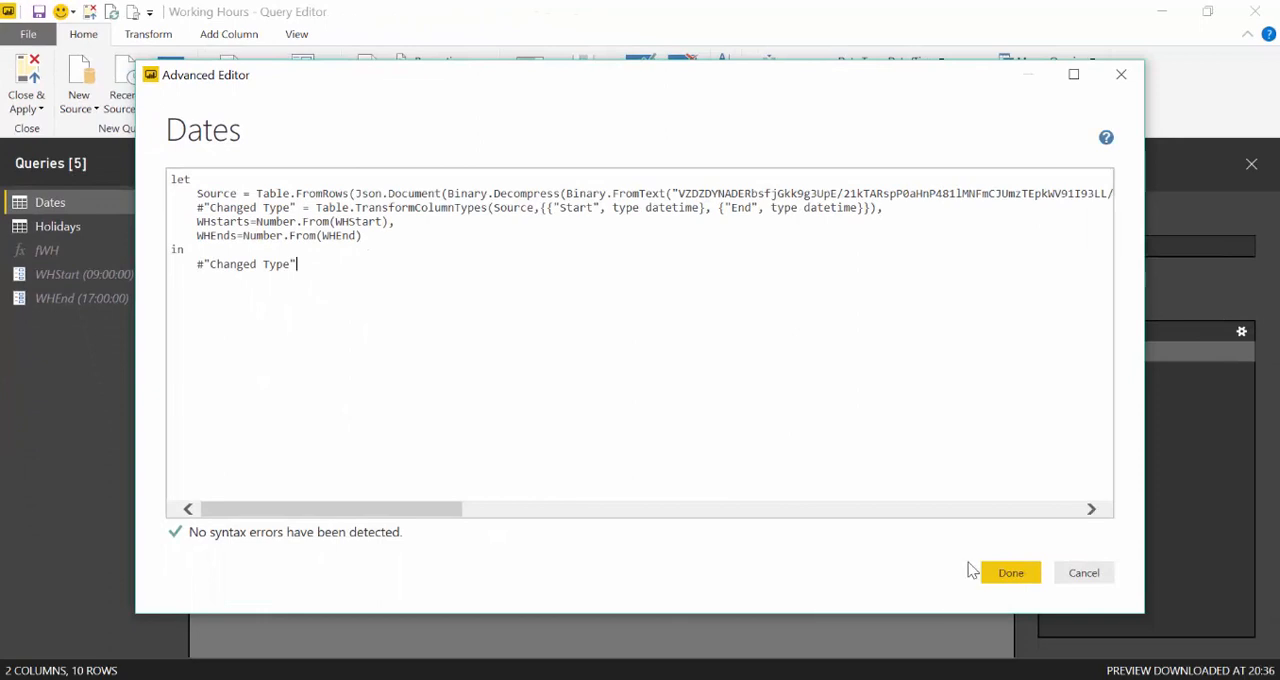
click(1008, 572)
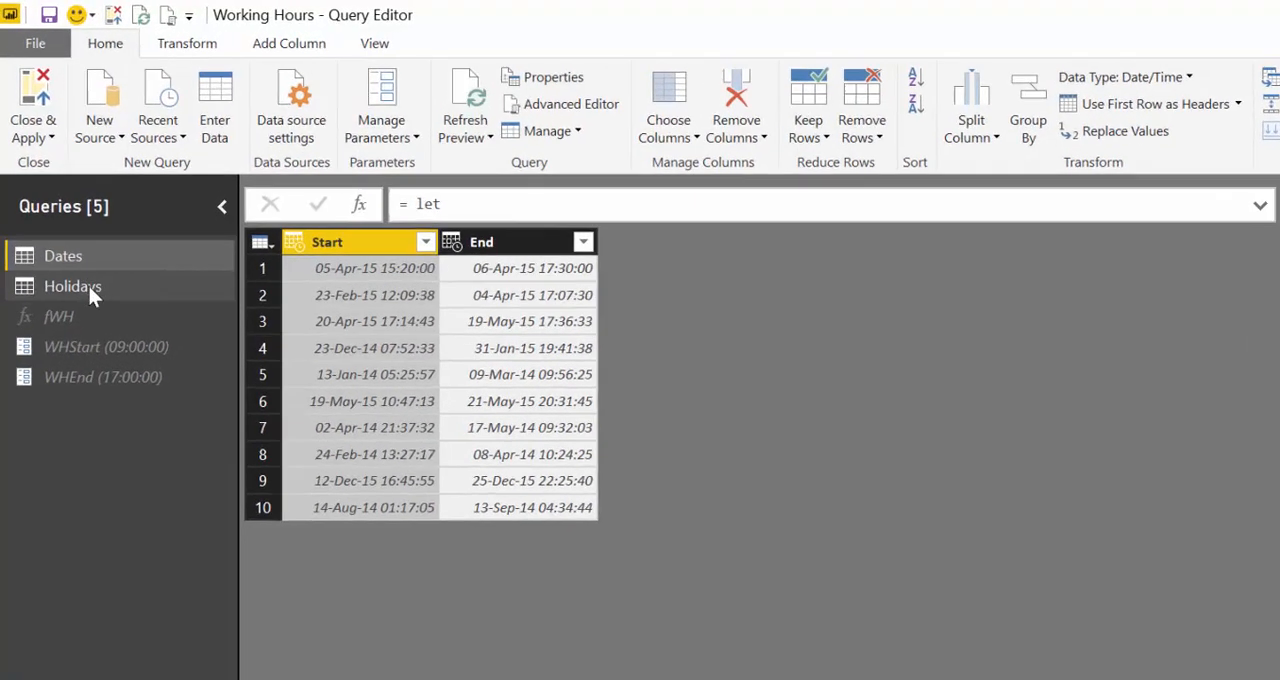
- Look at the fWH function's parameters, in particular ListOfHolidays
click(59, 316)
click(306, 603)
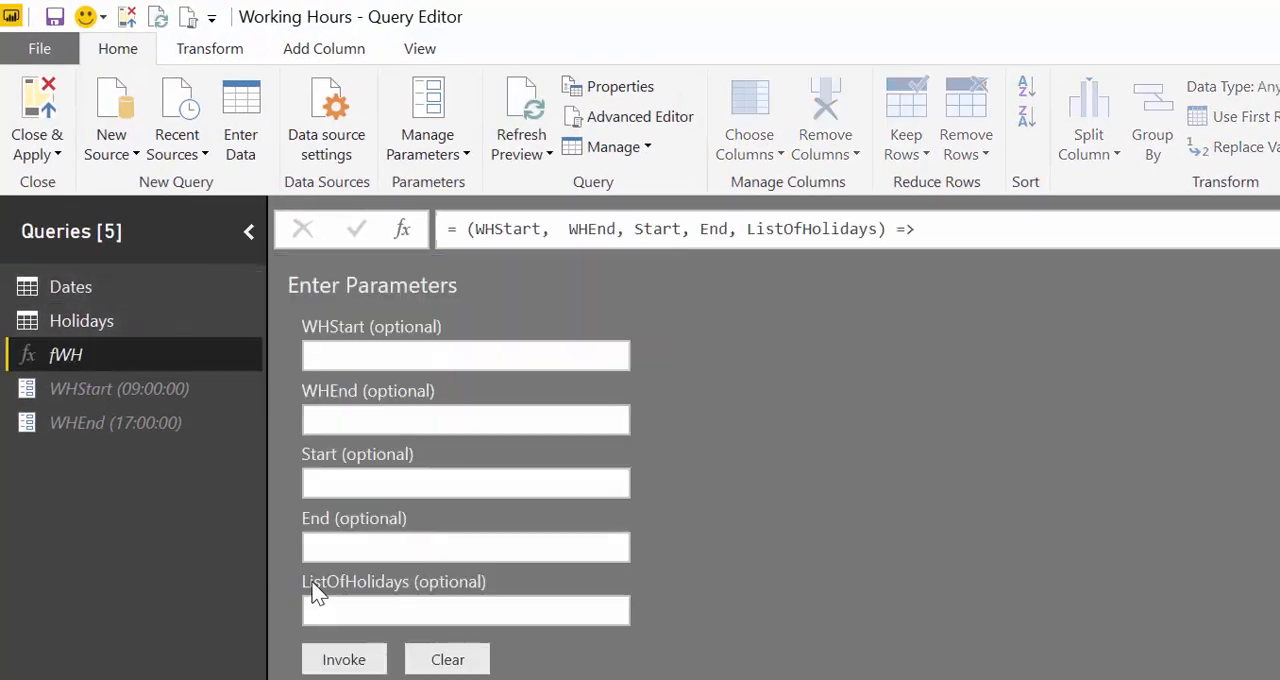
click(313, 583)
click(475, 552)
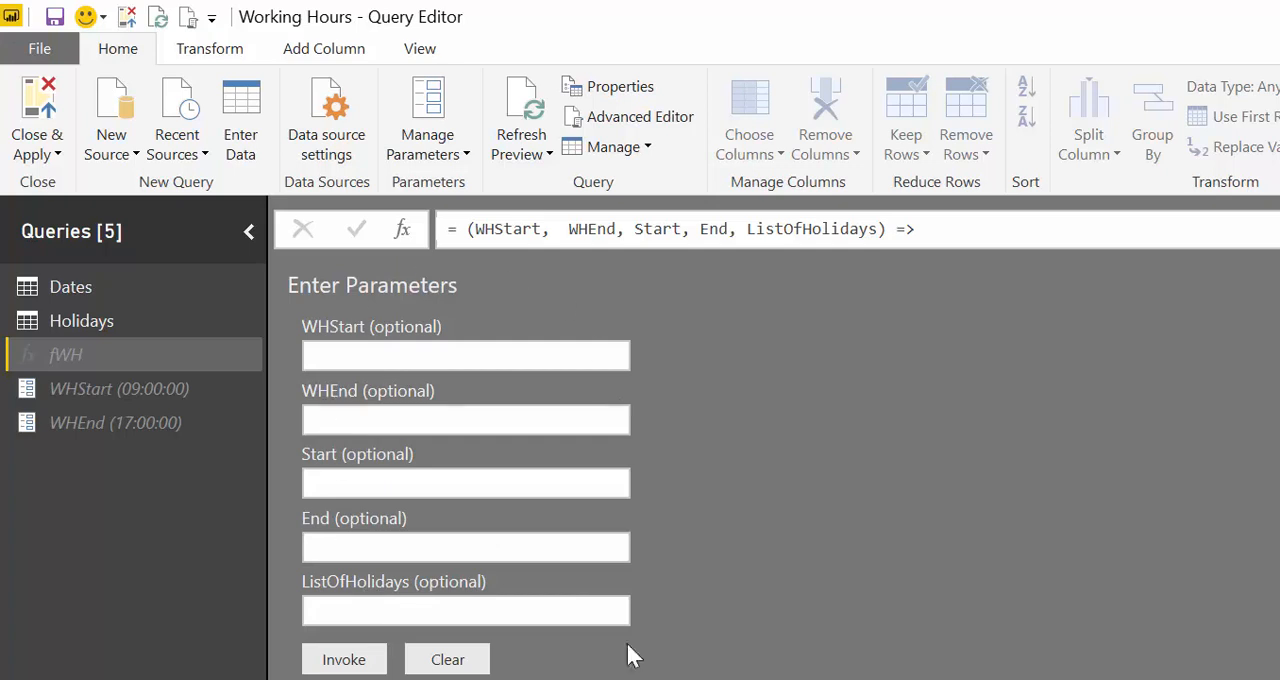
- Insert an LHolidays step after Source in the Holidays query's code, using List.Buffer on the holidays column of #"Changed Type with Locale" converted to Int64.Type
click(98, 327)
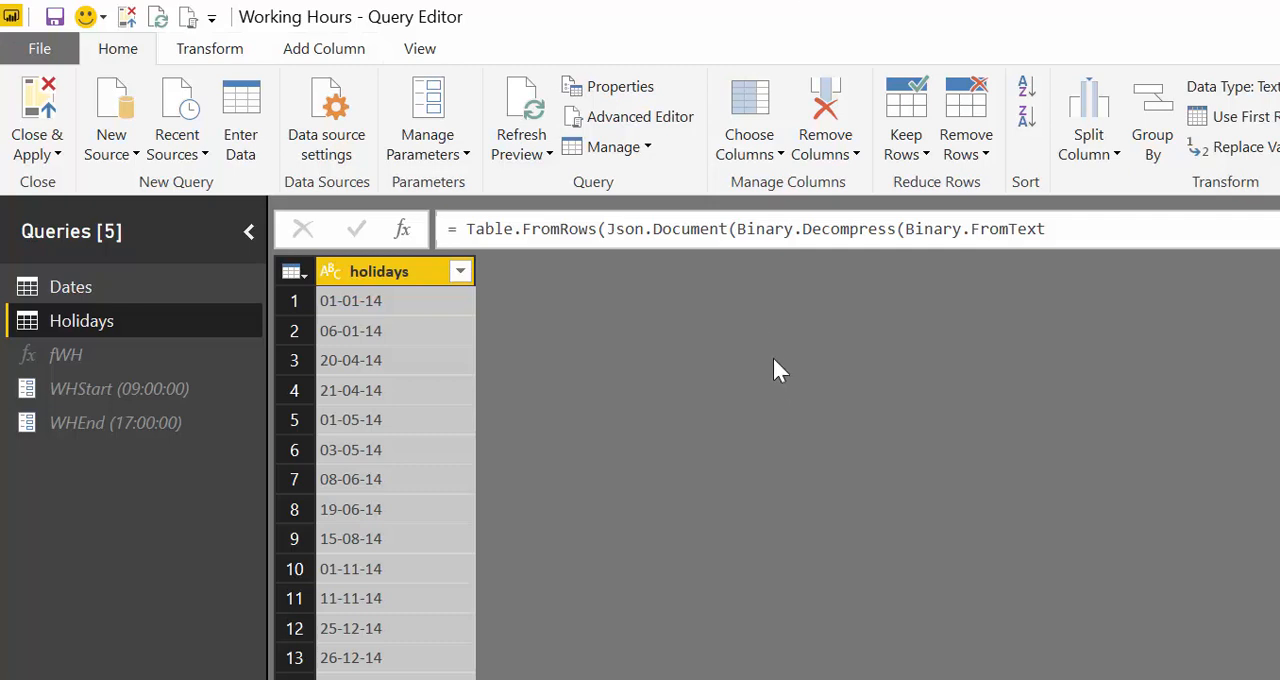
click(872, 485)
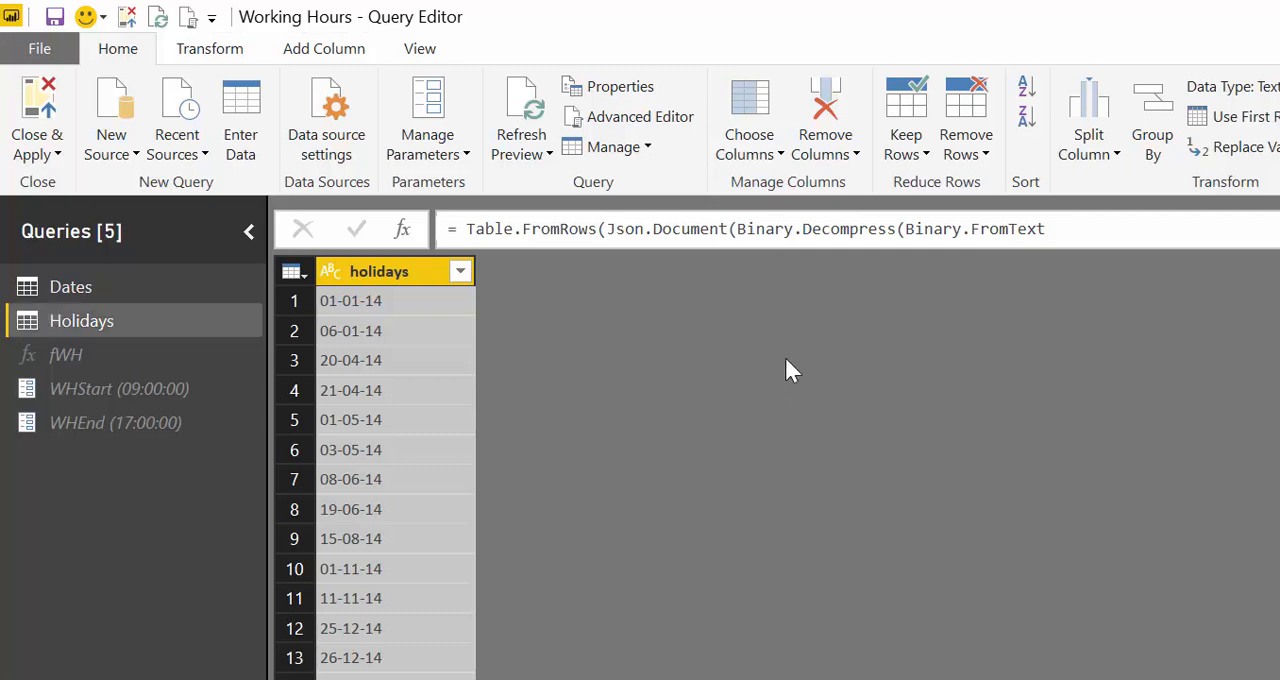
click(630, 118)
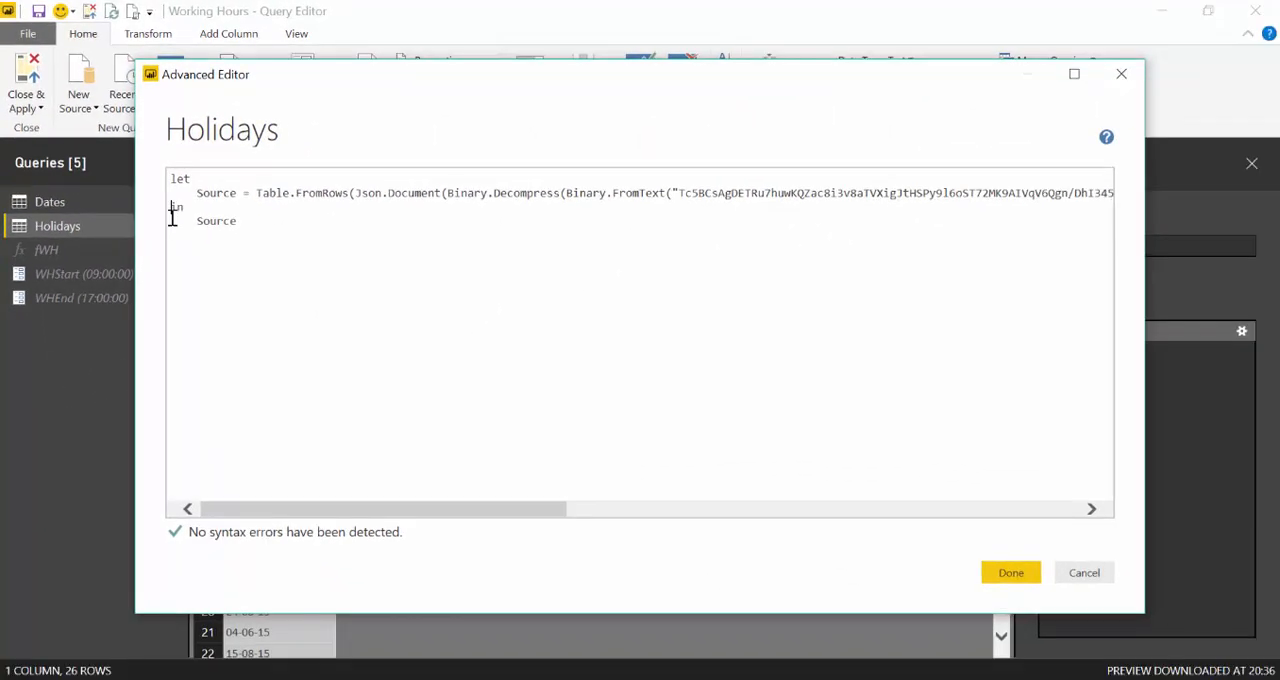
key(Left)
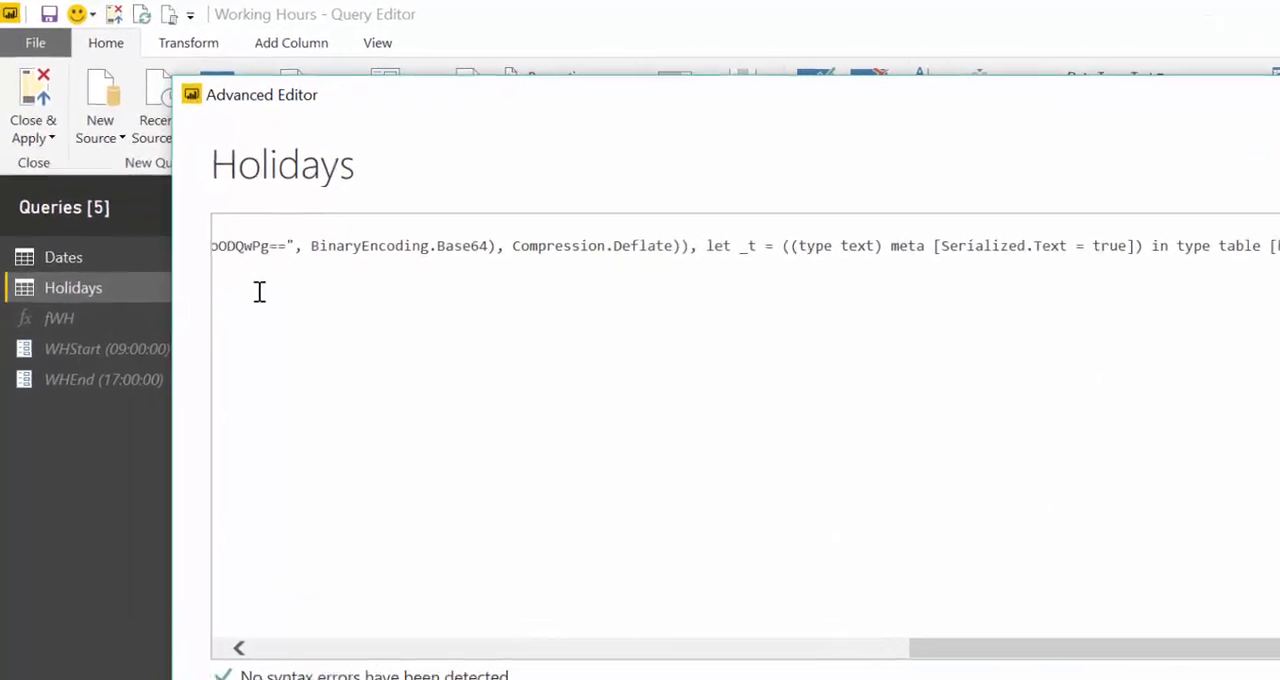
key(Return)
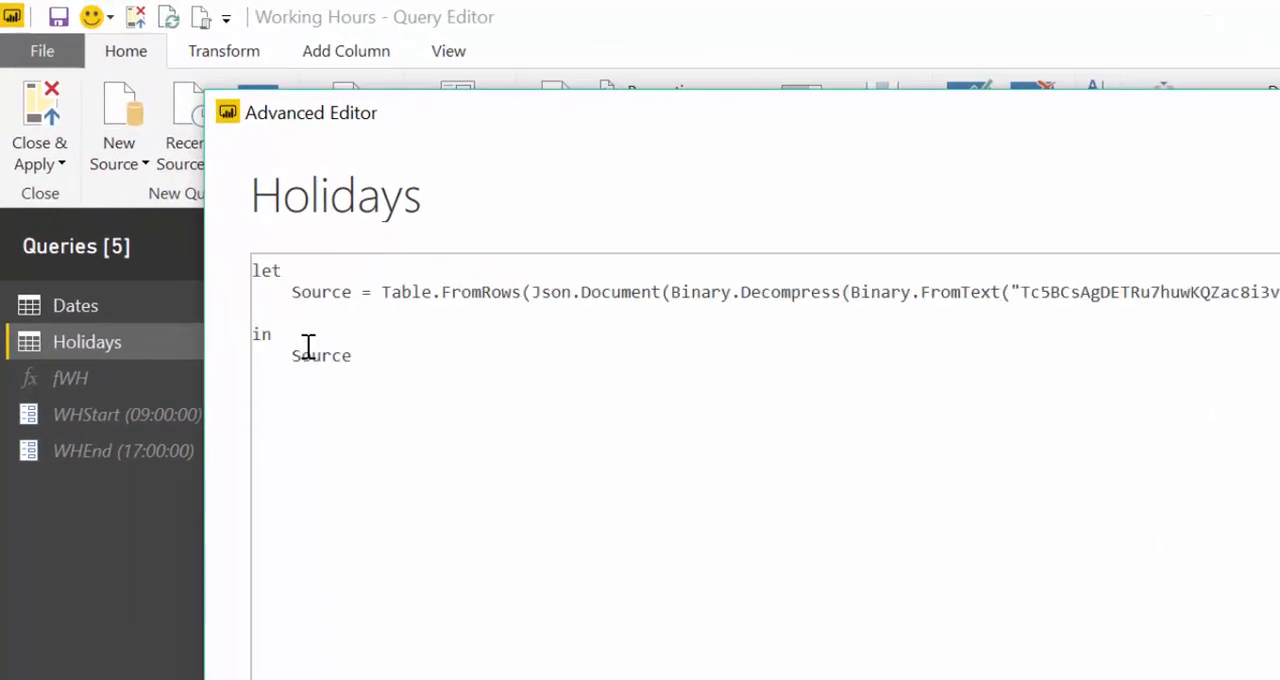
key(ctrl+v)
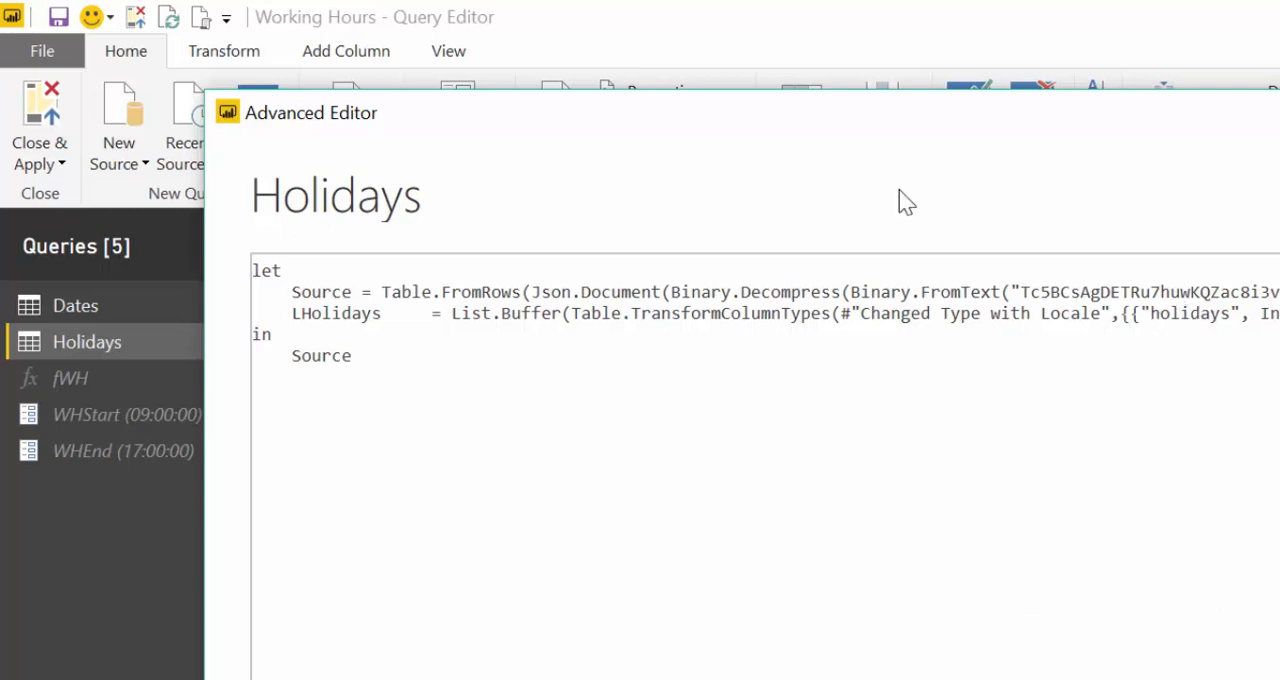
- Replace the Holidays query's output Source with LHolidays and apply the code
drag(842, 114, 1113, 161)
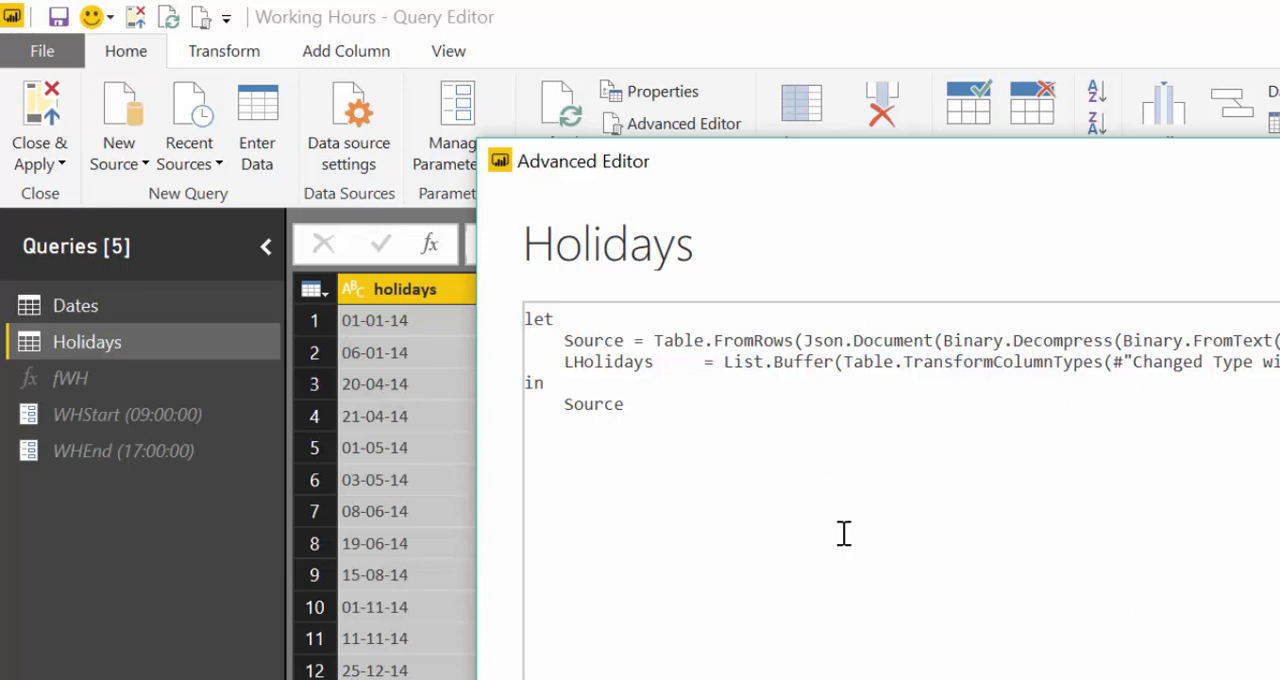
drag(635, 405, 566, 408)
text(LHolidays)
key(Return)
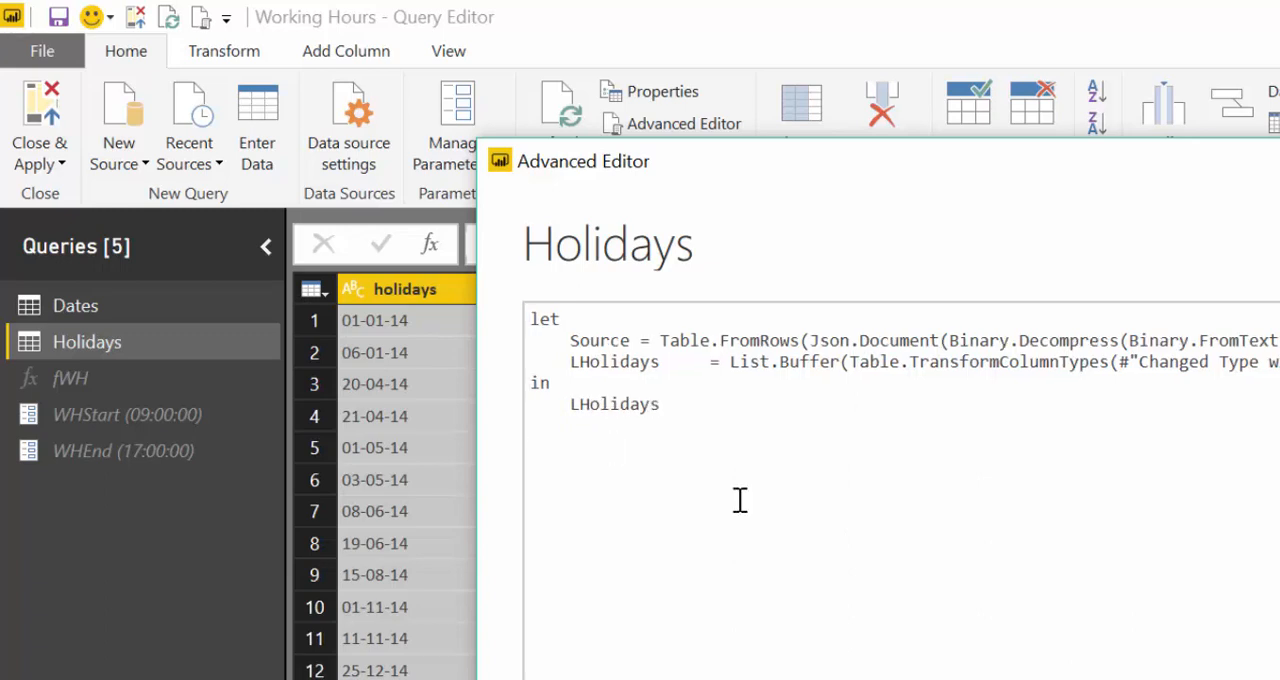
click(1279, 679)
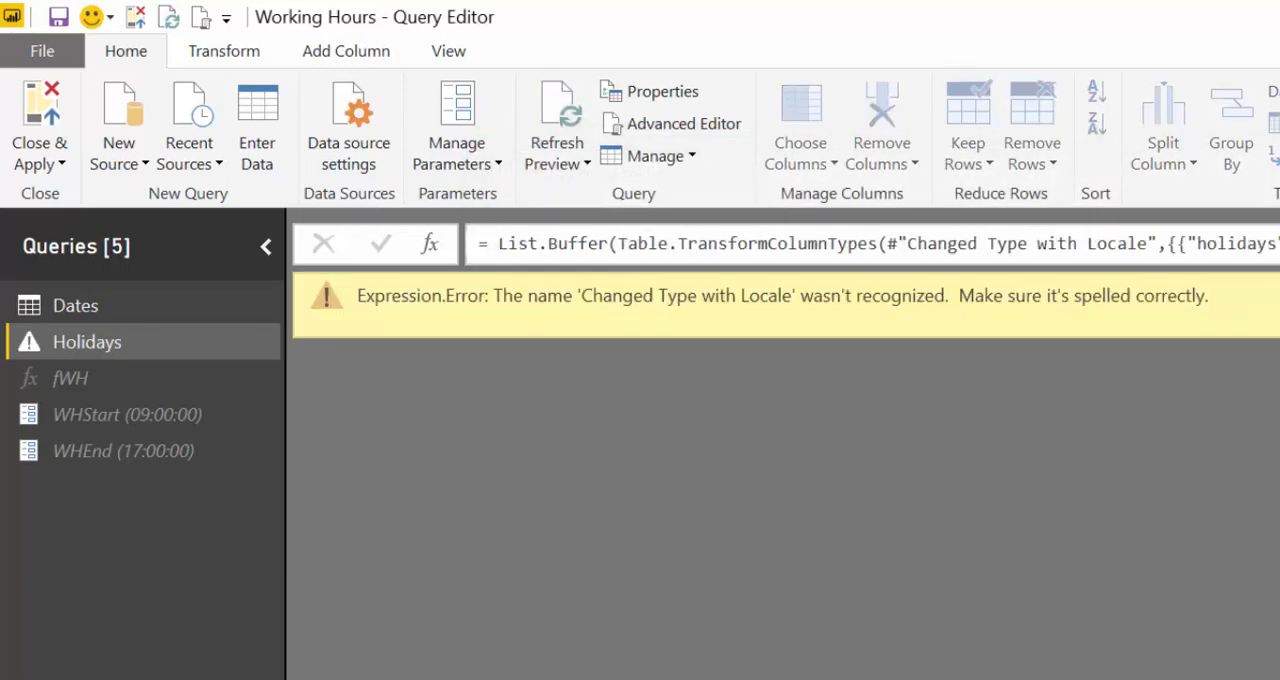
- Insert a Change Type with Locale step after Source that converts the holidays column to Date with locale Afar (Djibouti)
click(1279, 455)
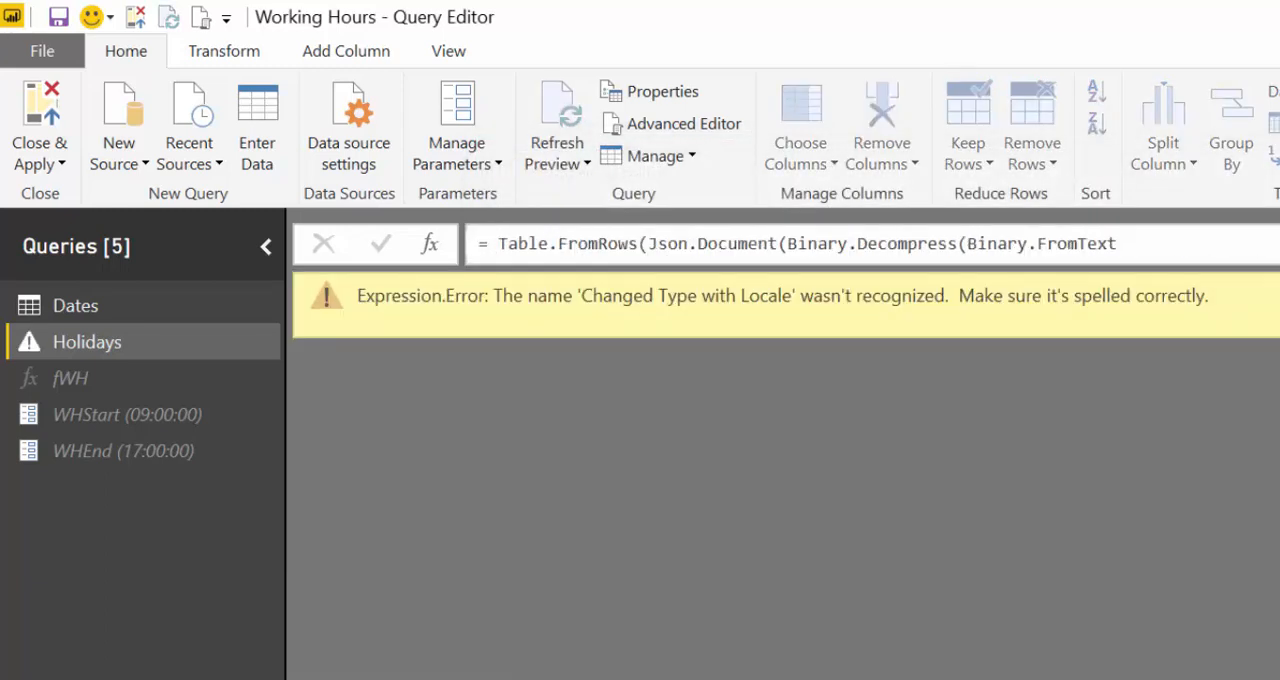
click(352, 288)
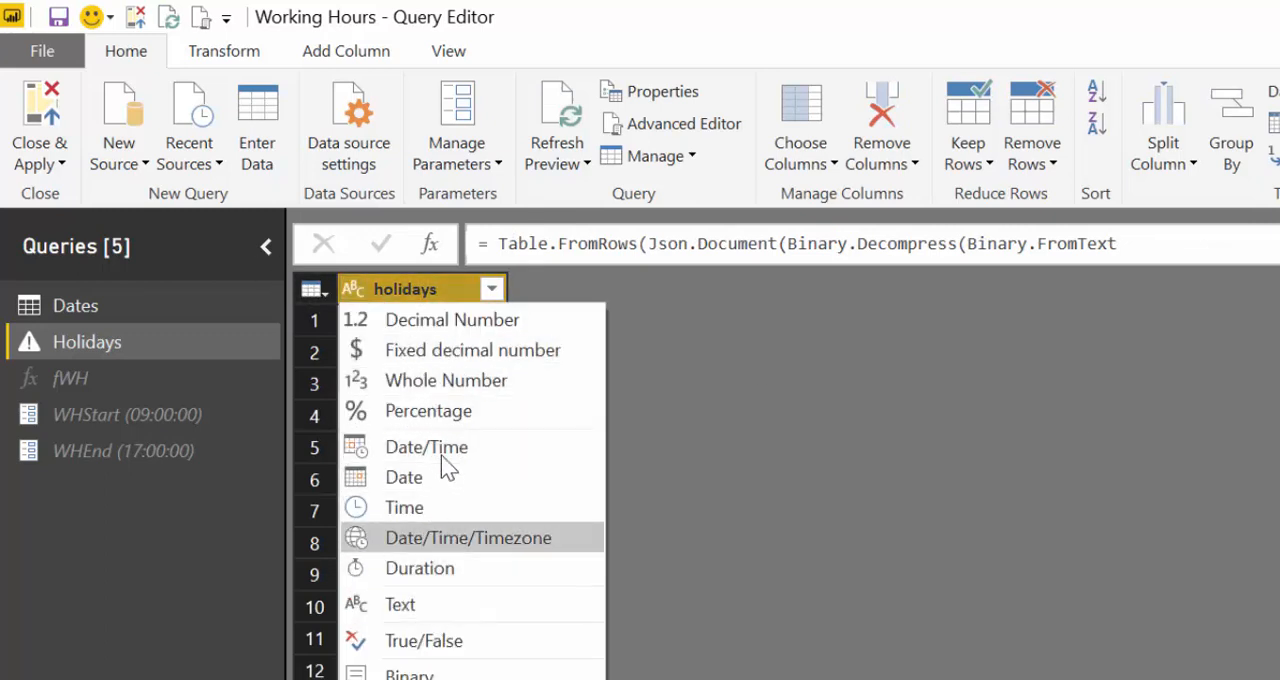
right_click(355, 282)
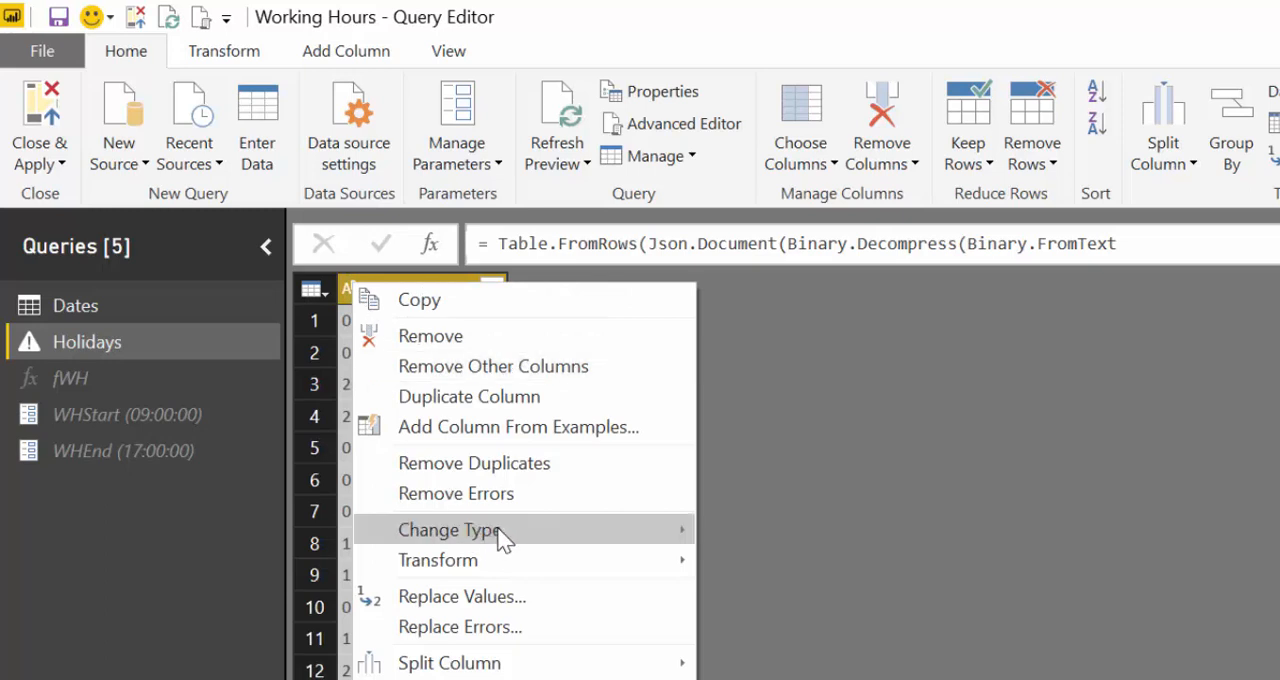
mouse_move(590, 540)
click(790, 679)
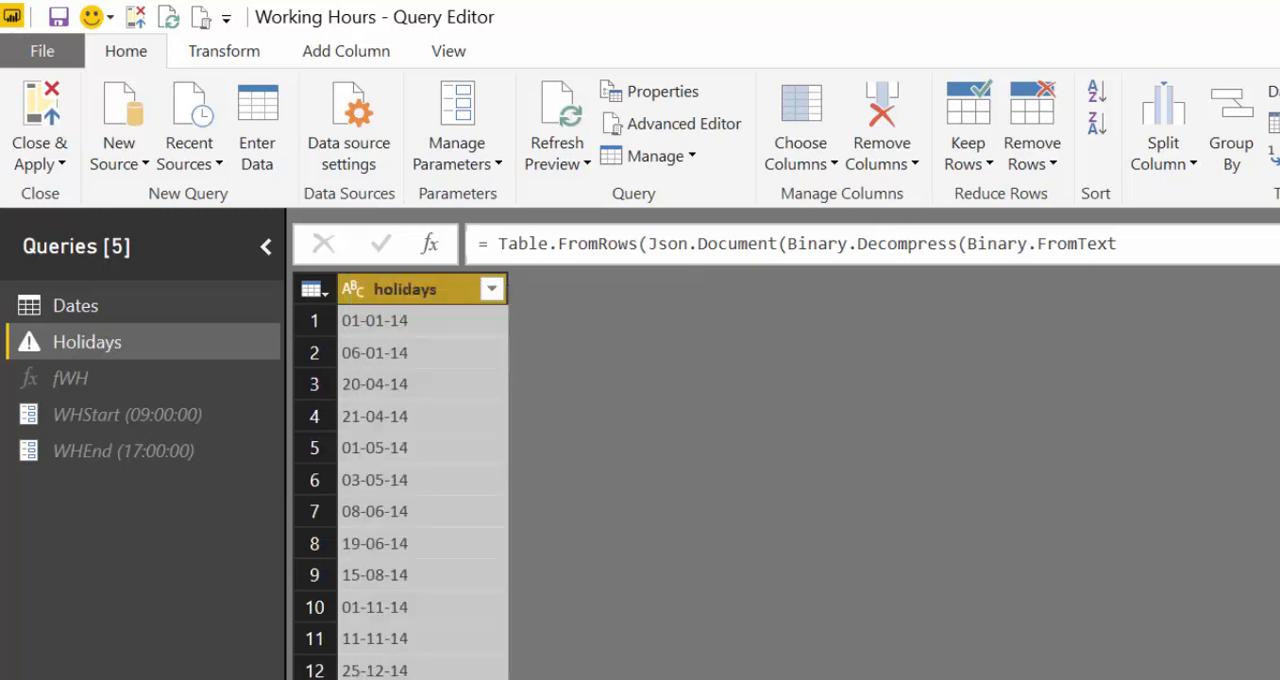
click(1113, 594)
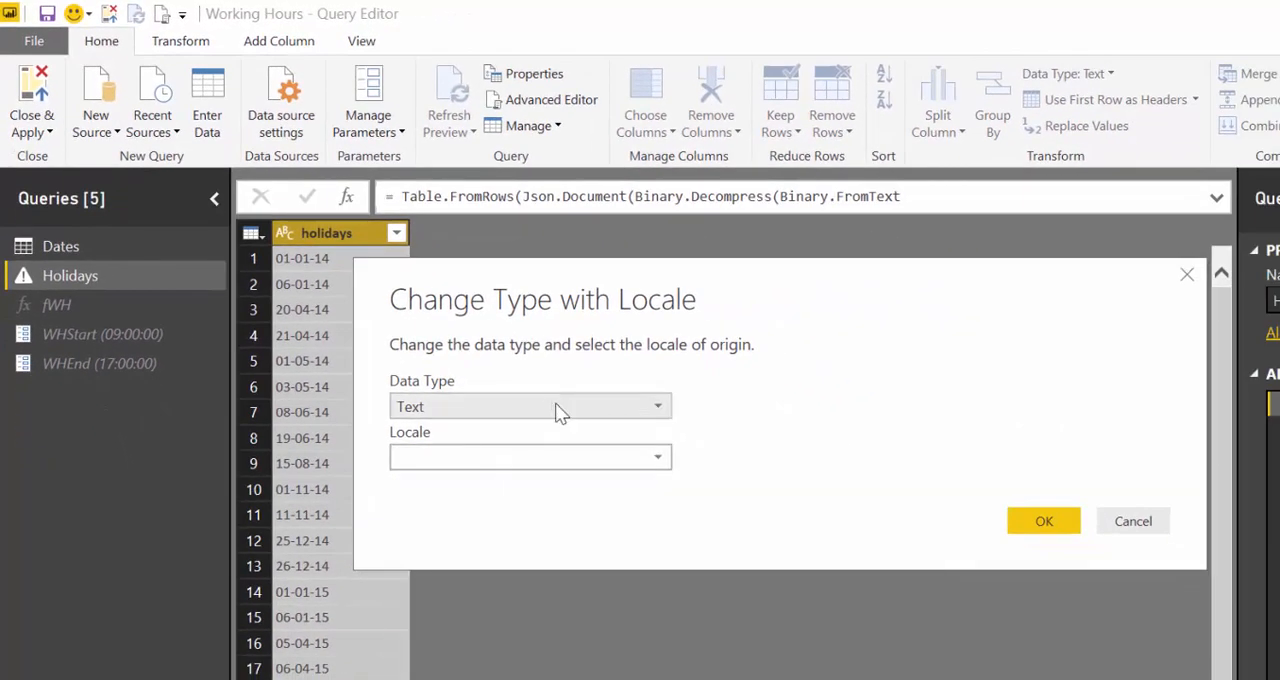
click(560, 408)
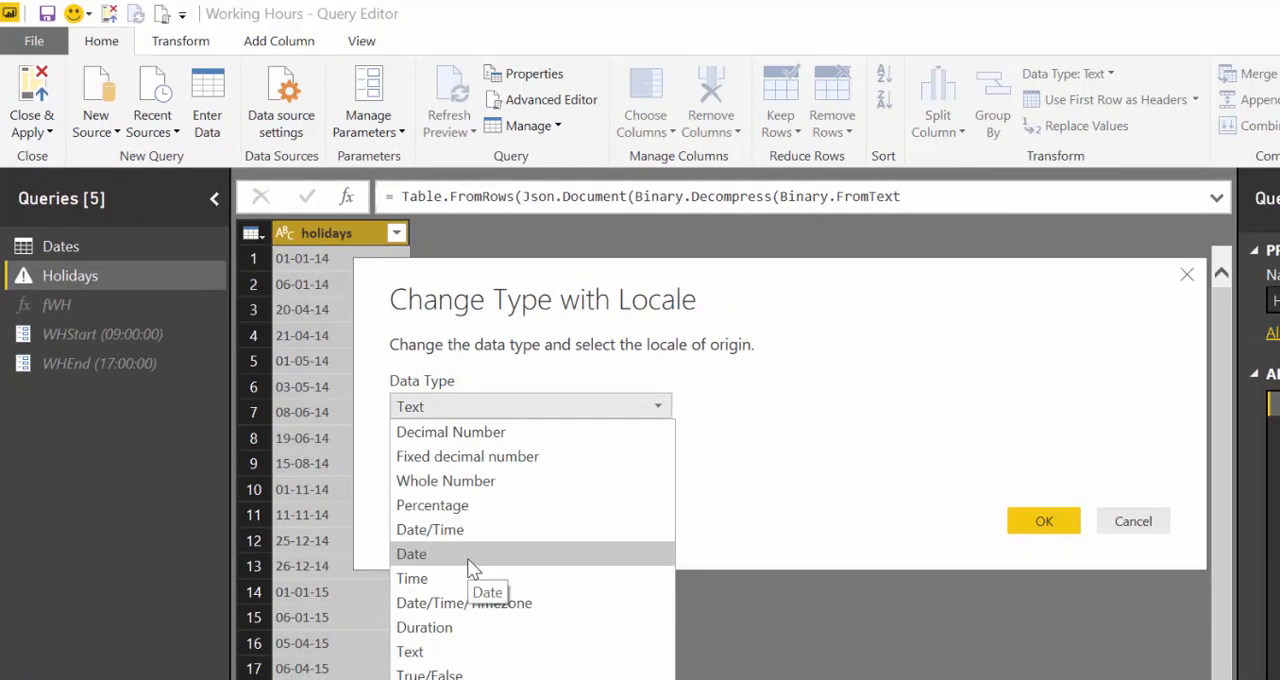
click(474, 556)
click(474, 456)
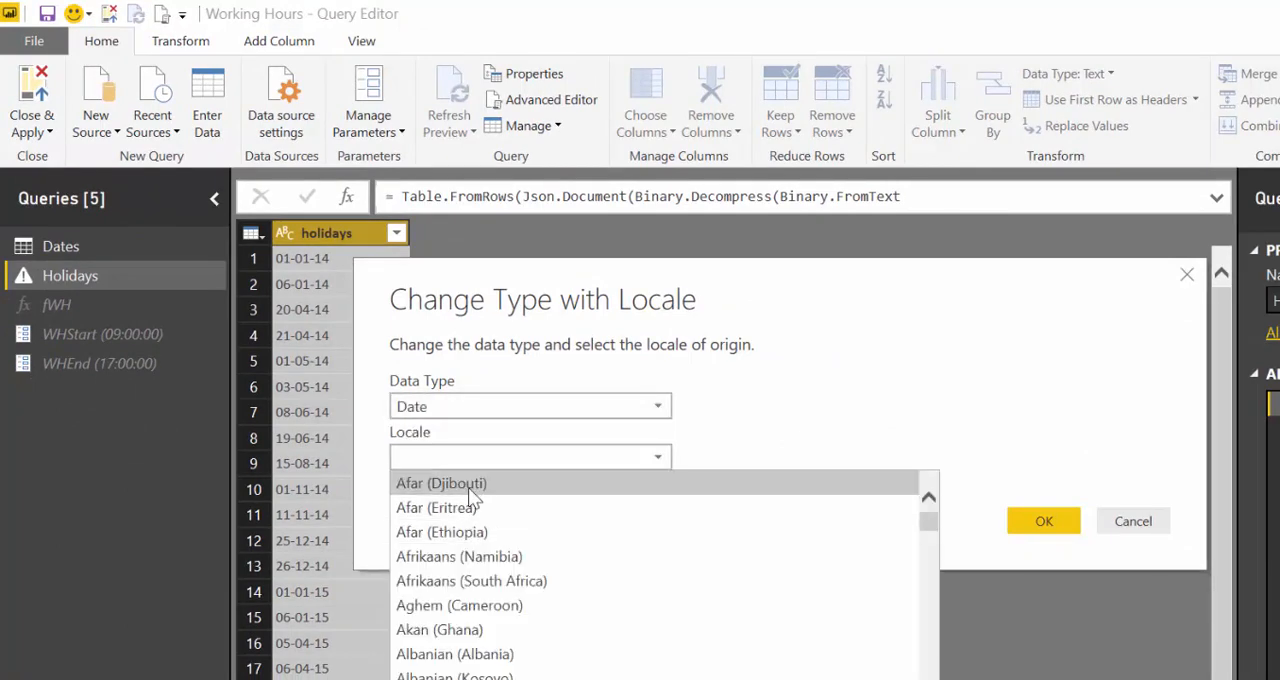
click(468, 487)
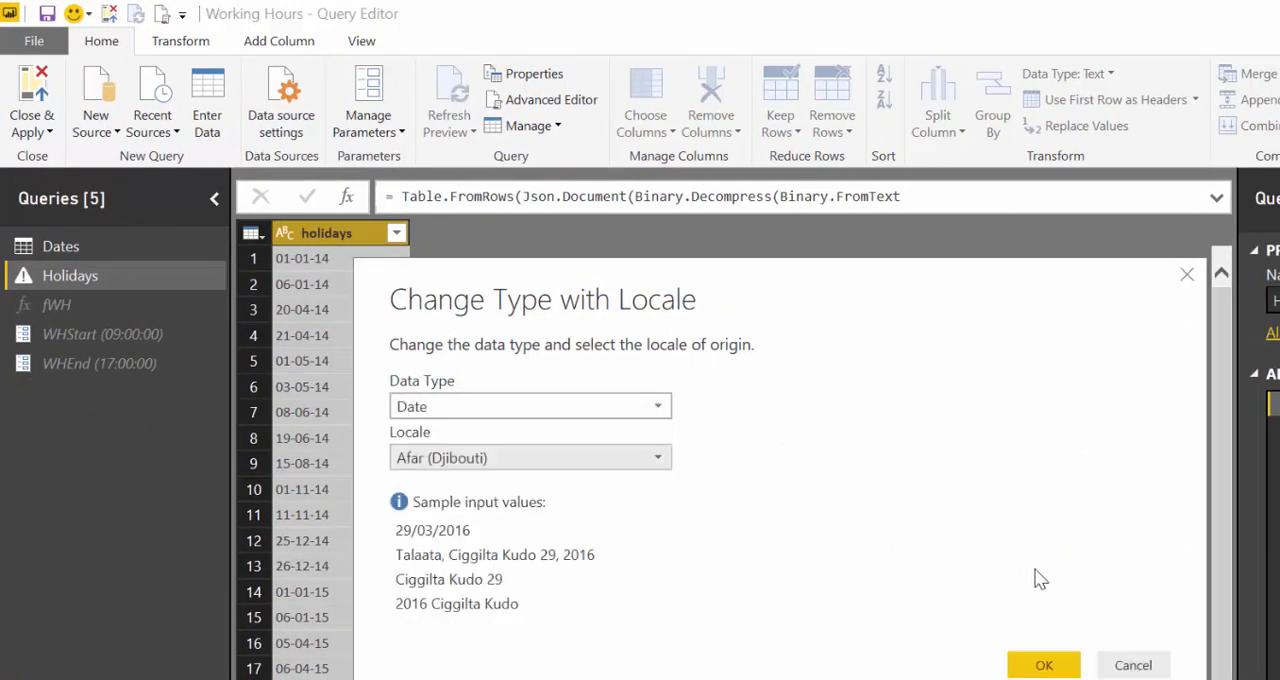
click(1046, 668)
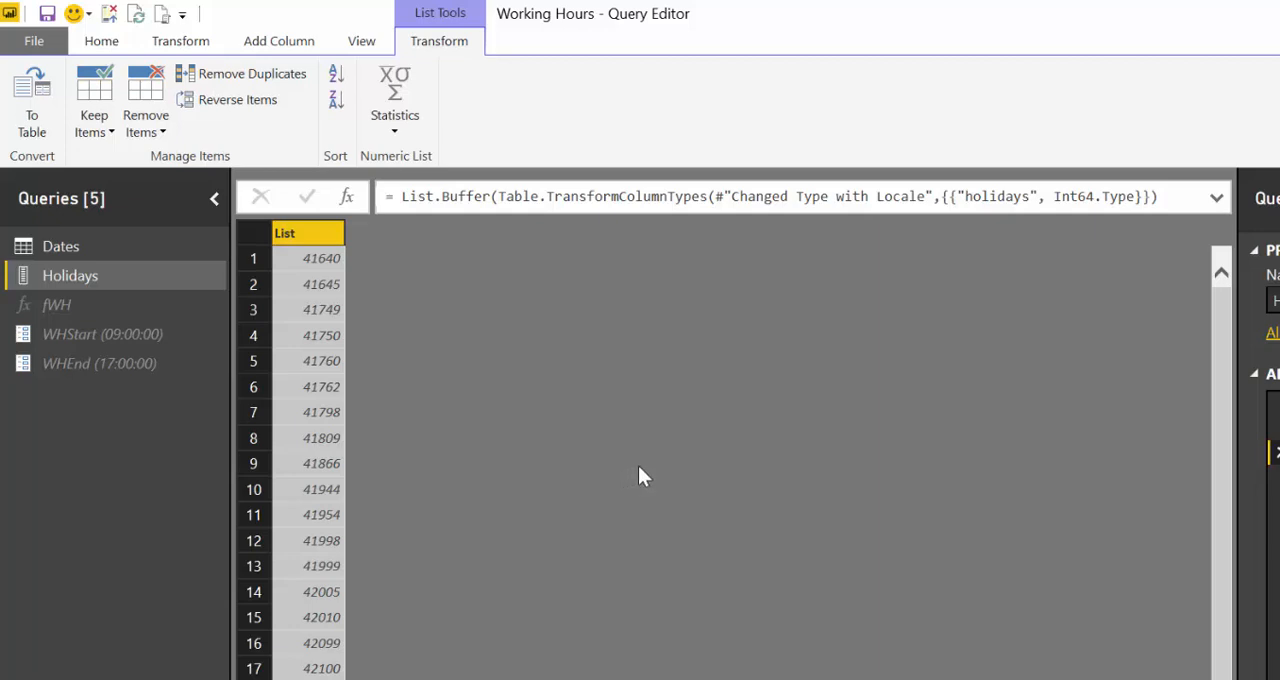
- Start invoking the custom function fWH as a new column named fWH in the Dates query
click(63, 246)
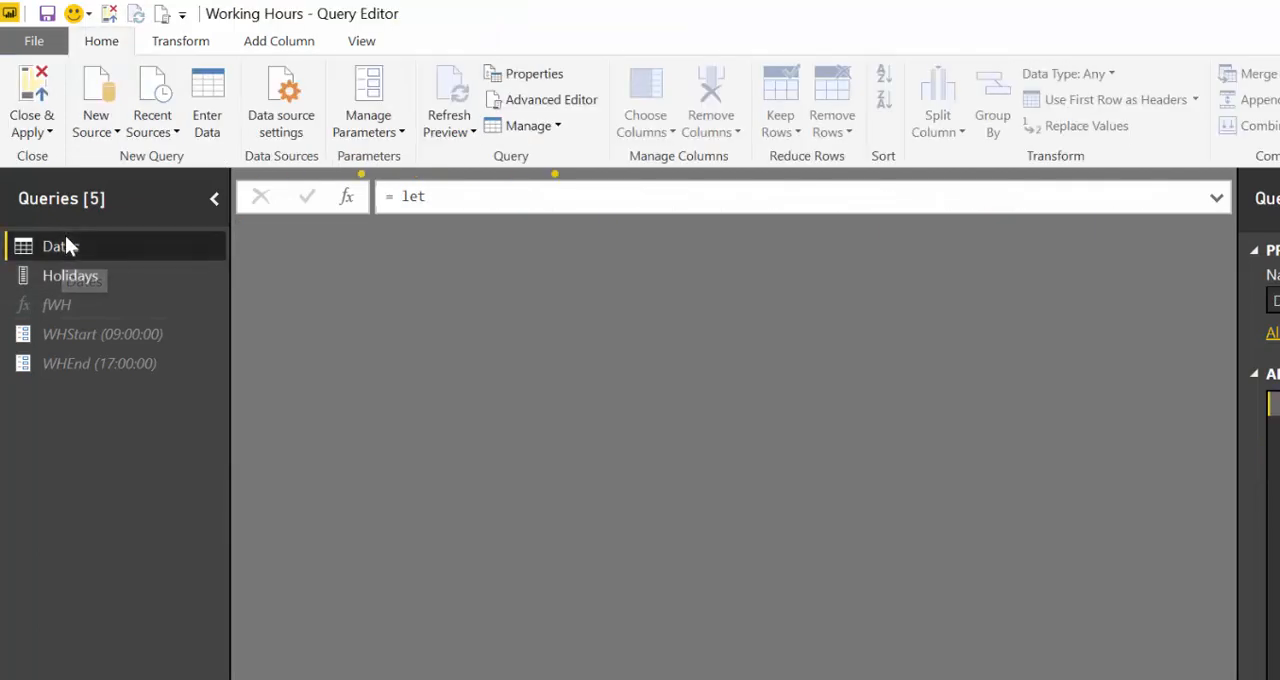
click(279, 41)
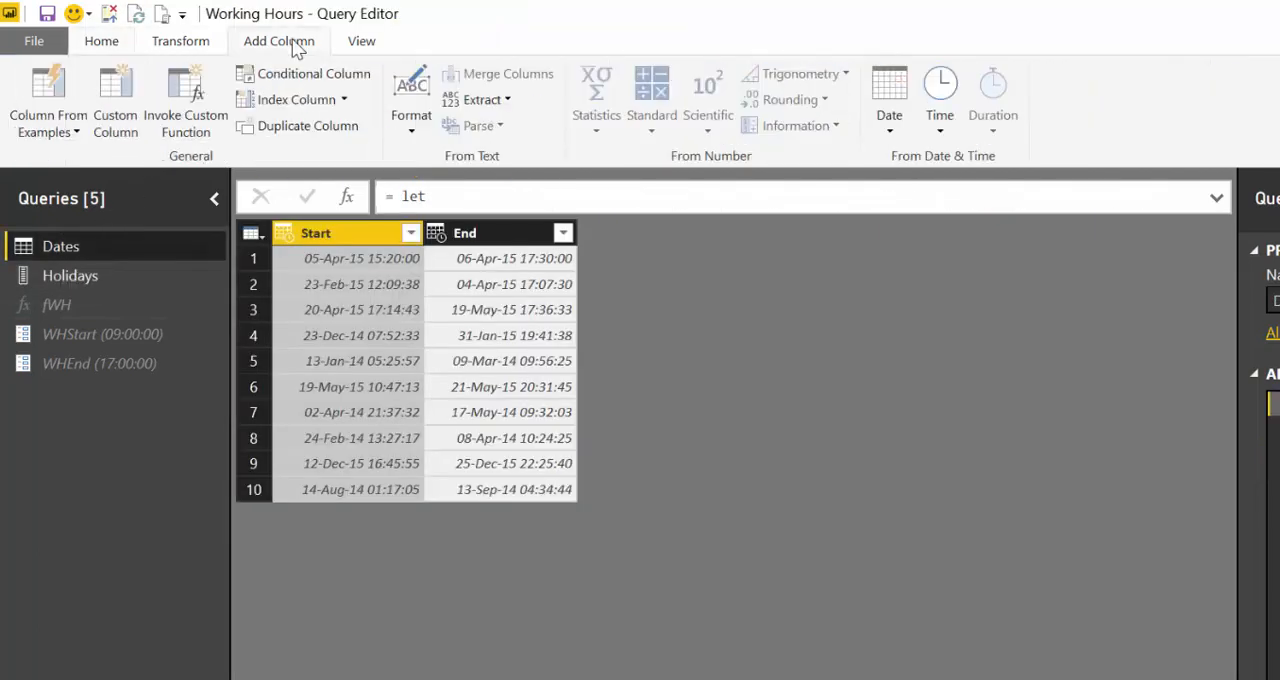
click(196, 138)
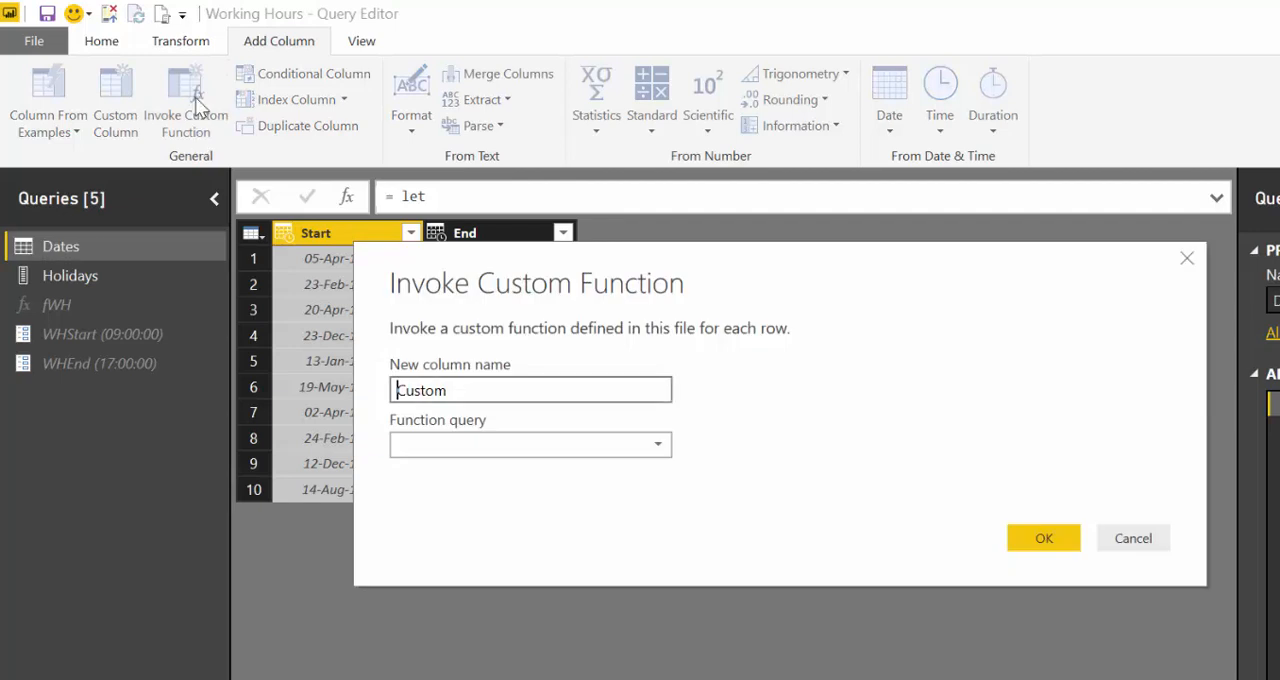
click(655, 452)
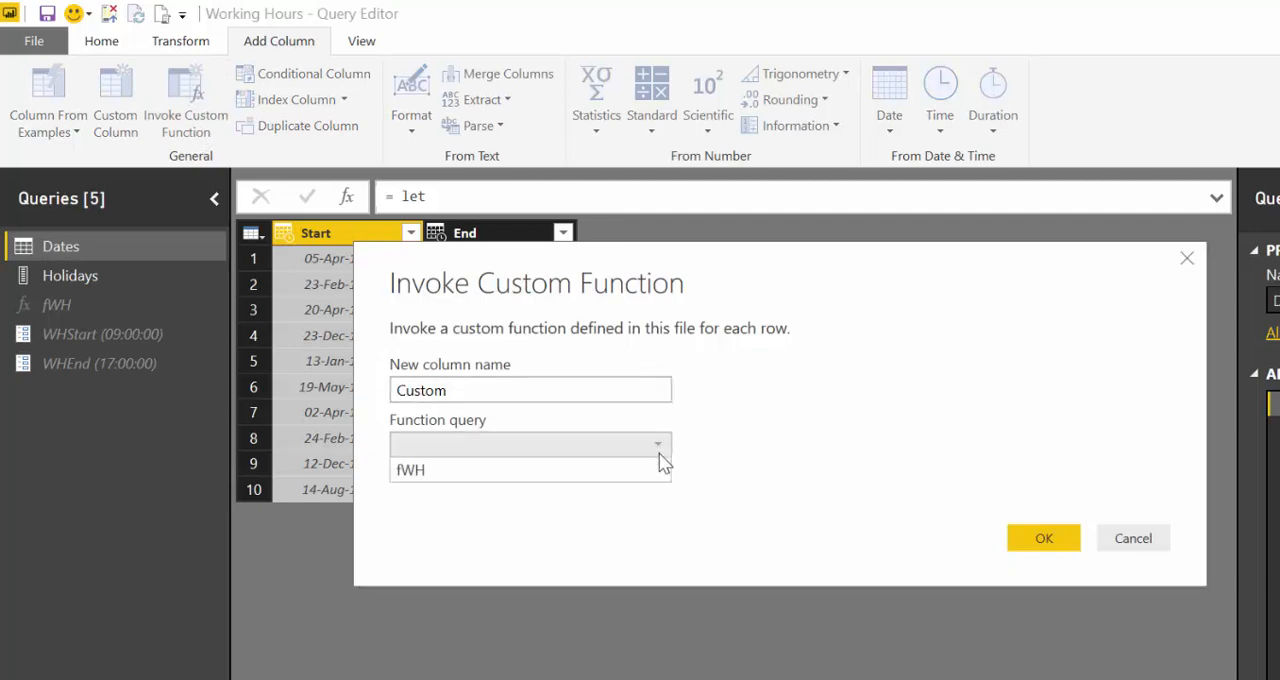
click(567, 477)
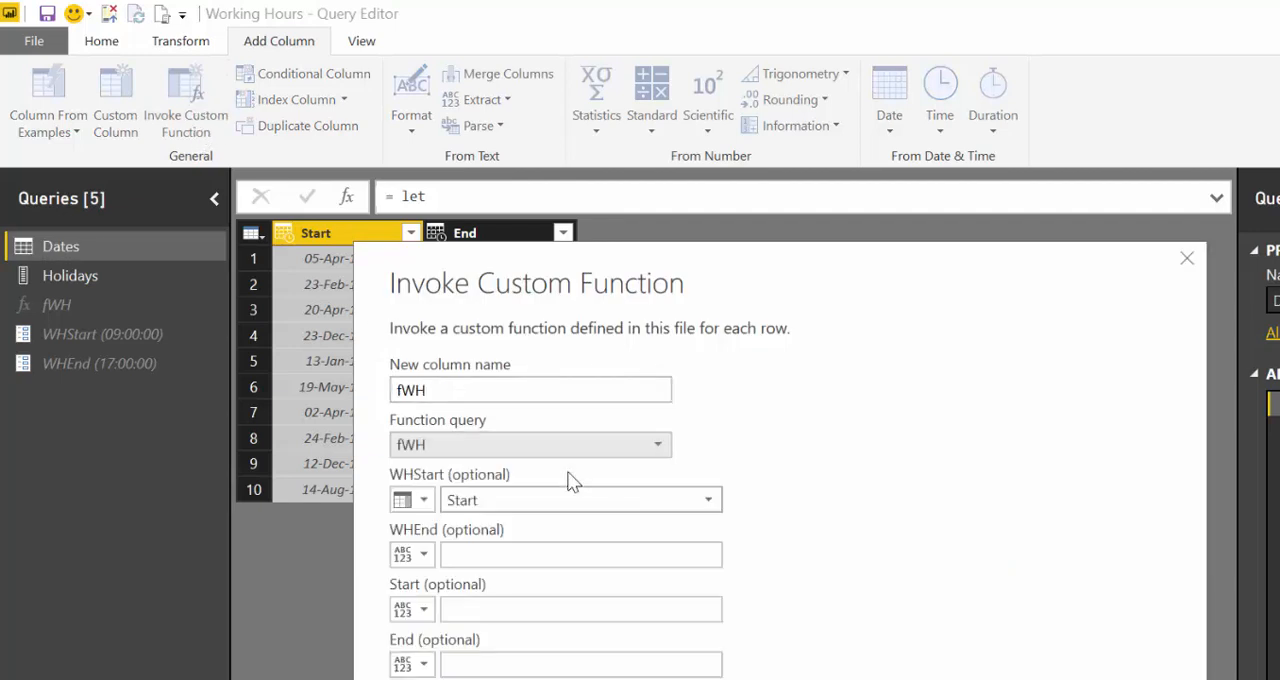
- Switch fWH's WHStart argument to any value and map its Start and End arguments to the Start and End columns
click(423, 500)
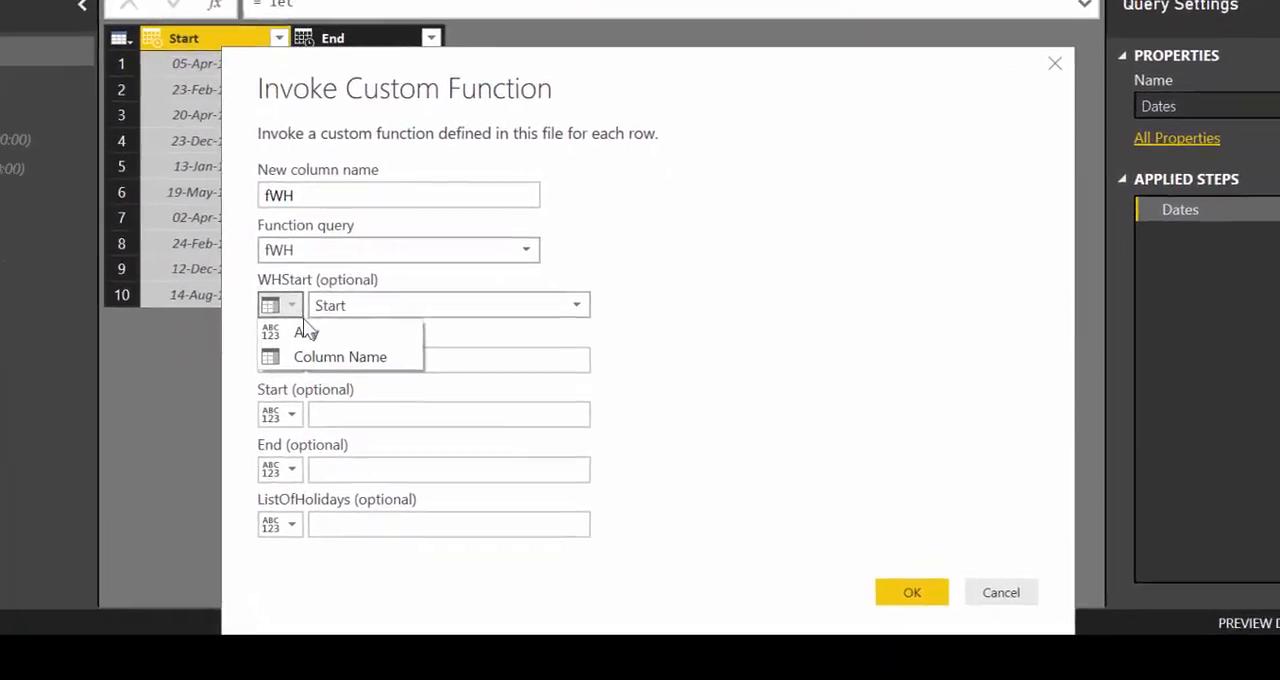
click(382, 444)
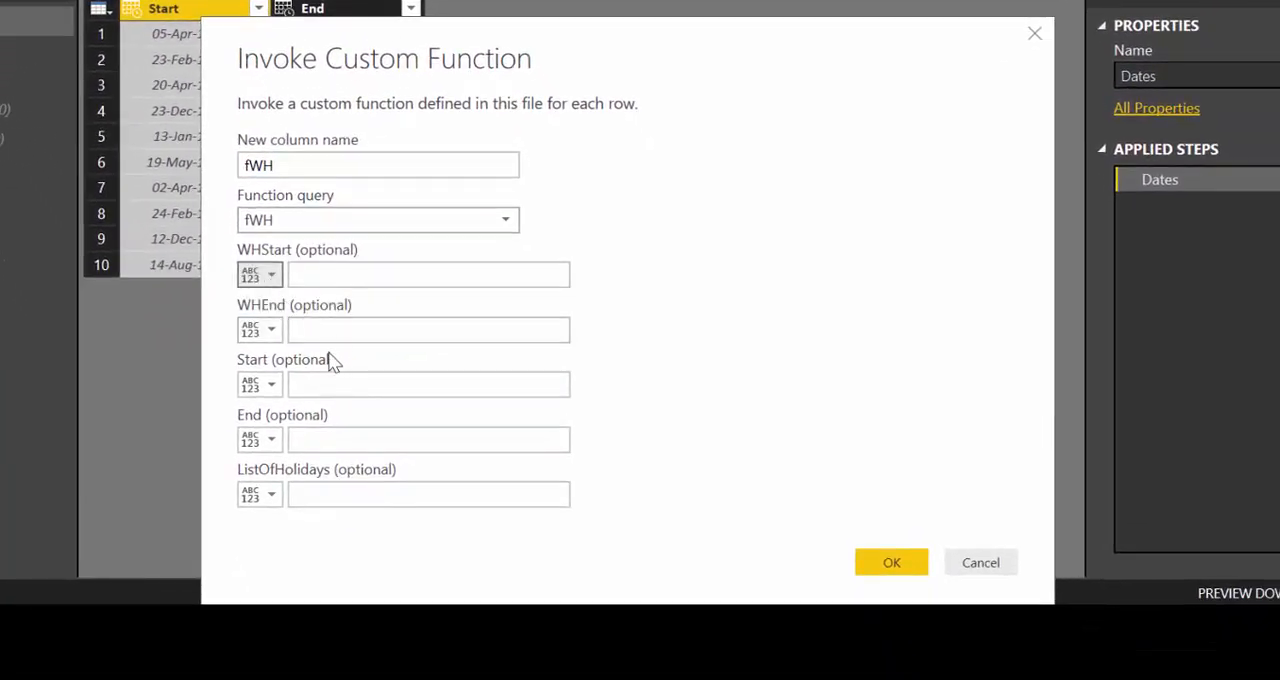
click(266, 389)
click(320, 437)
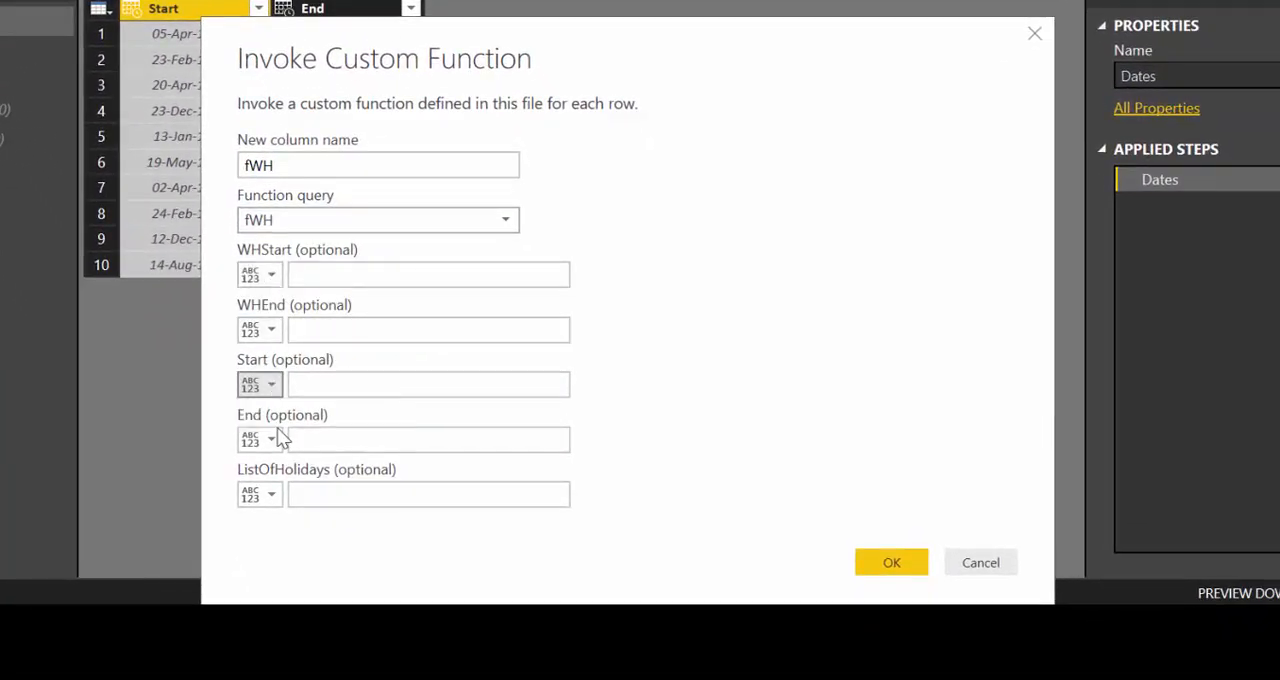
click(334, 391)
click(332, 410)
click(266, 441)
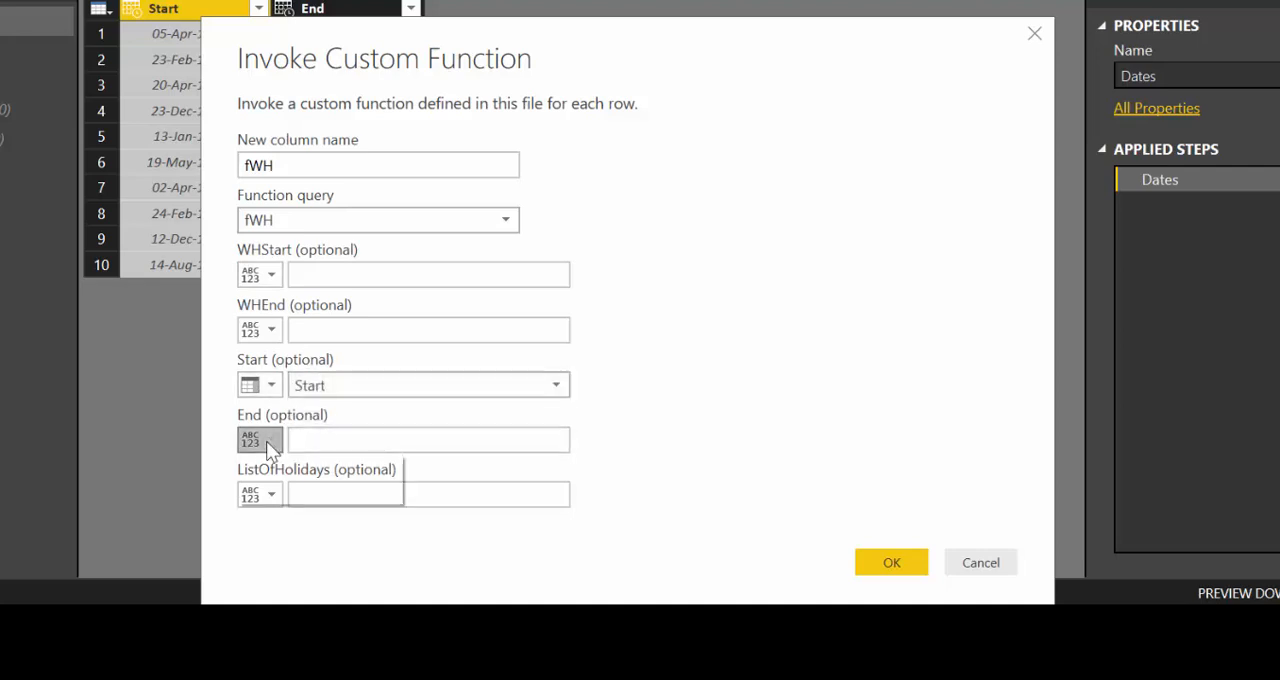
click(274, 485)
click(338, 445)
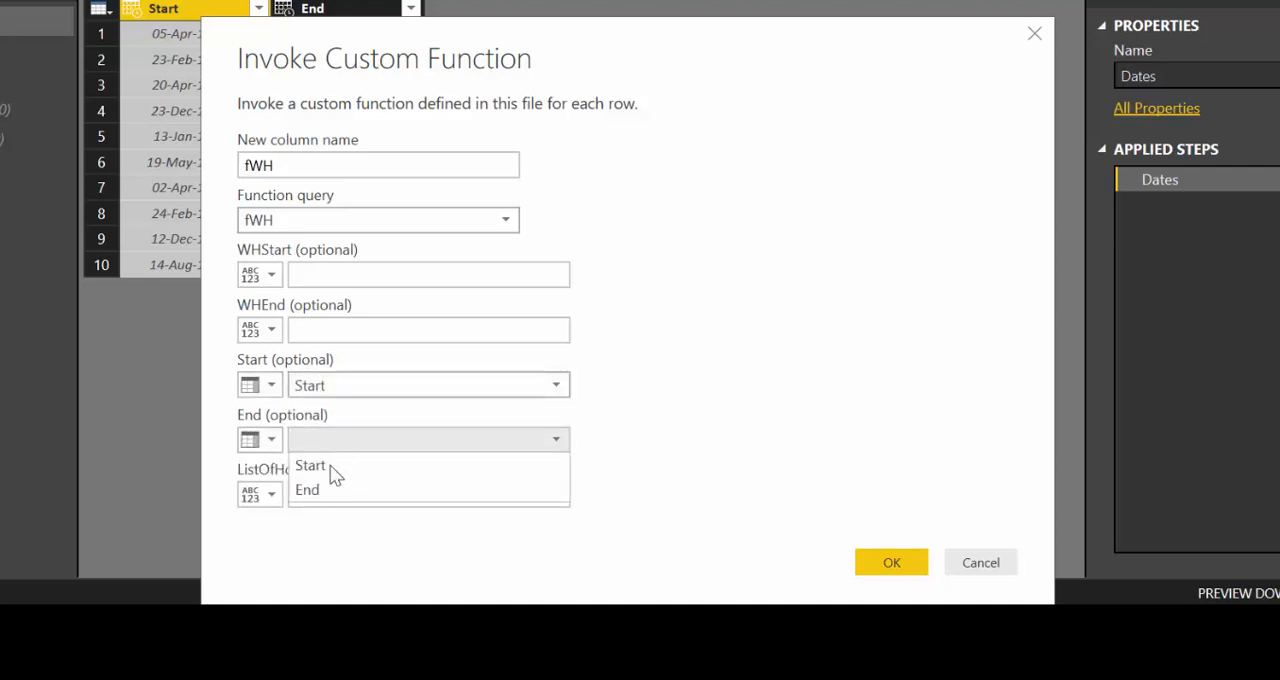
click(324, 487)
- Enter WHstarts for WHStart, WHends for WHEnd and Holidays for ListOfHolidays, and invoke the function
click(333, 495)
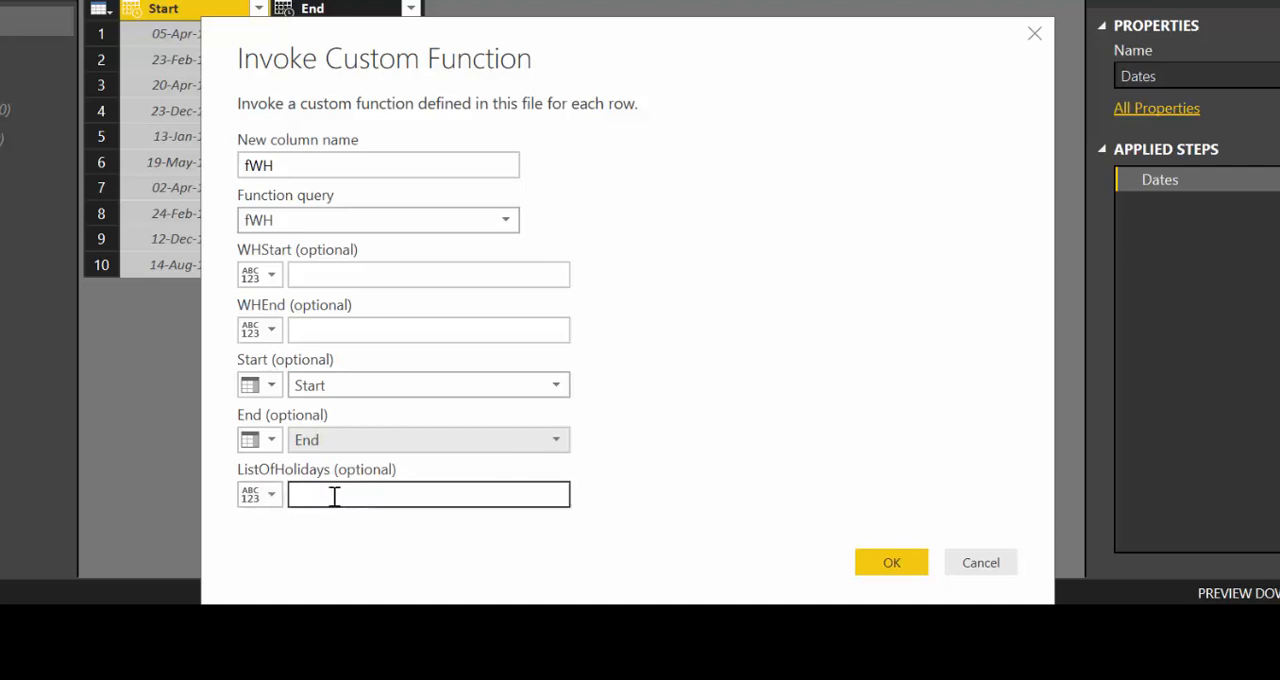
click(362, 324)
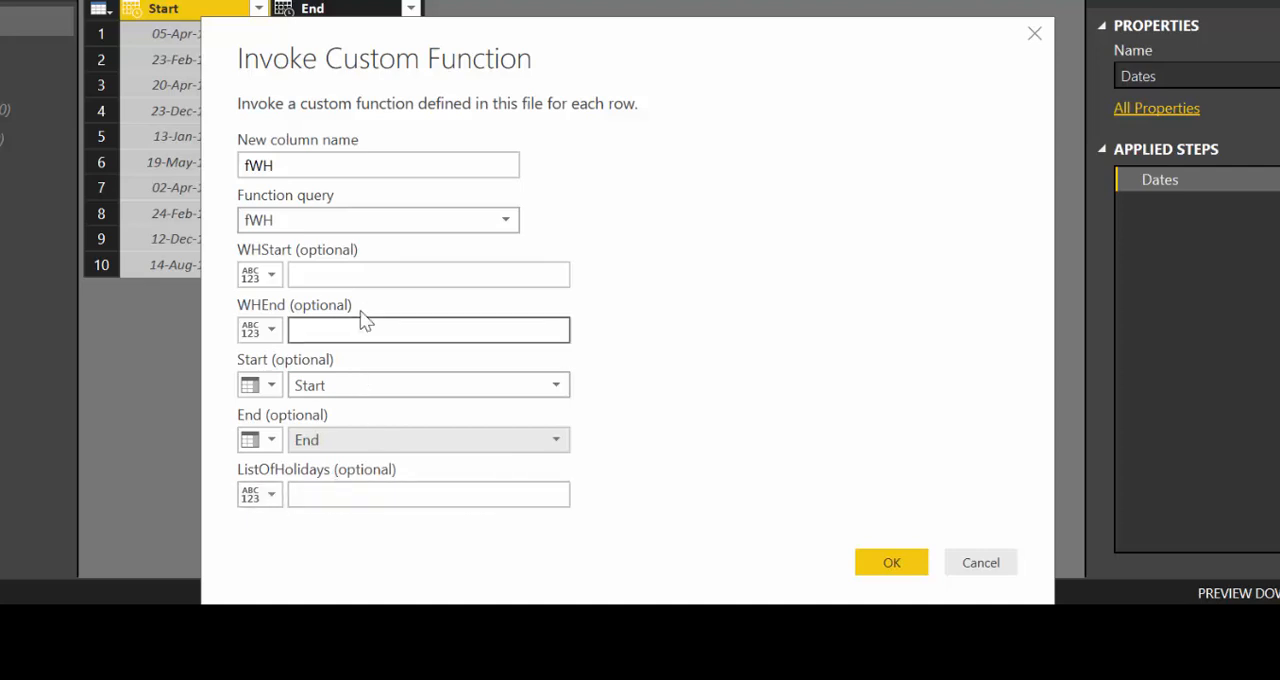
click(348, 278)
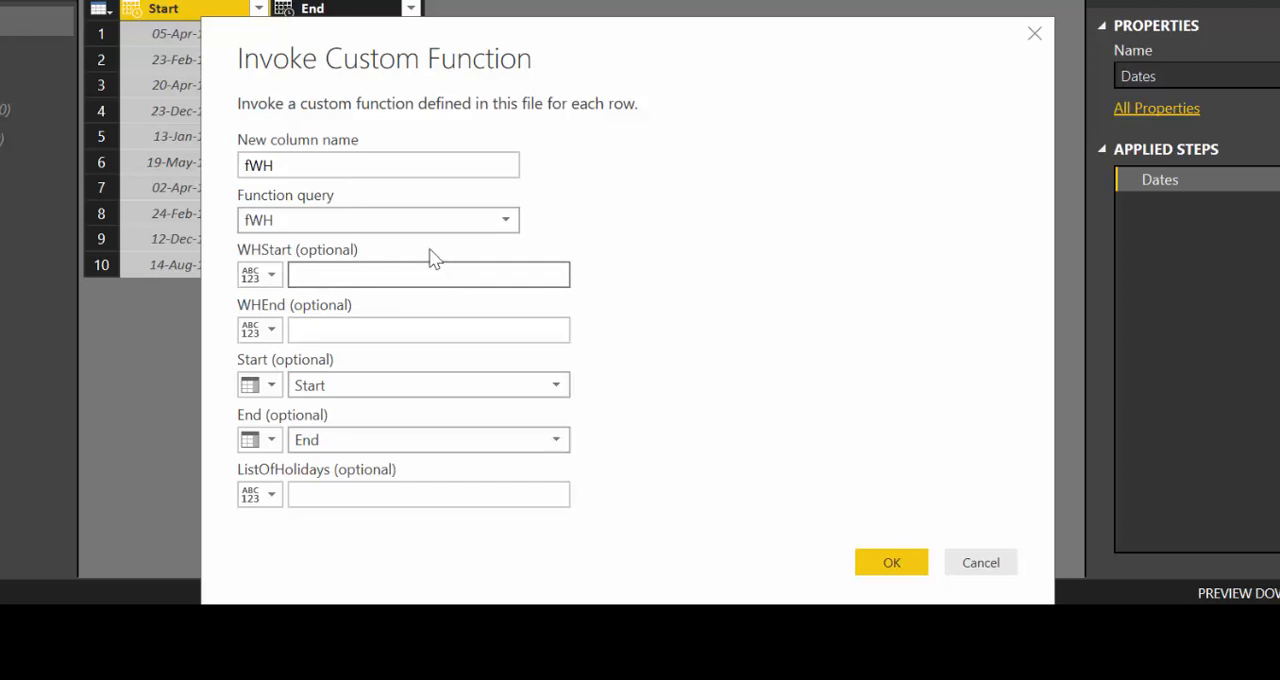
text(WHs)
text(tarts)
key(Tab)
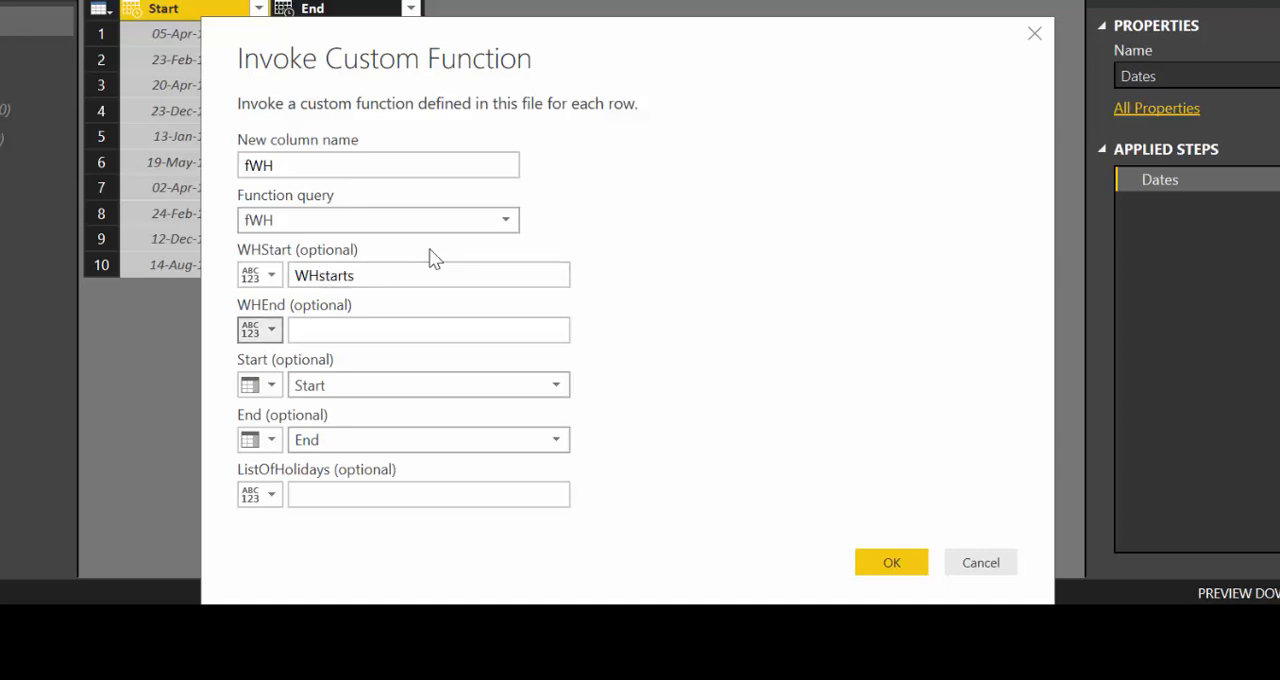
key(Tab)
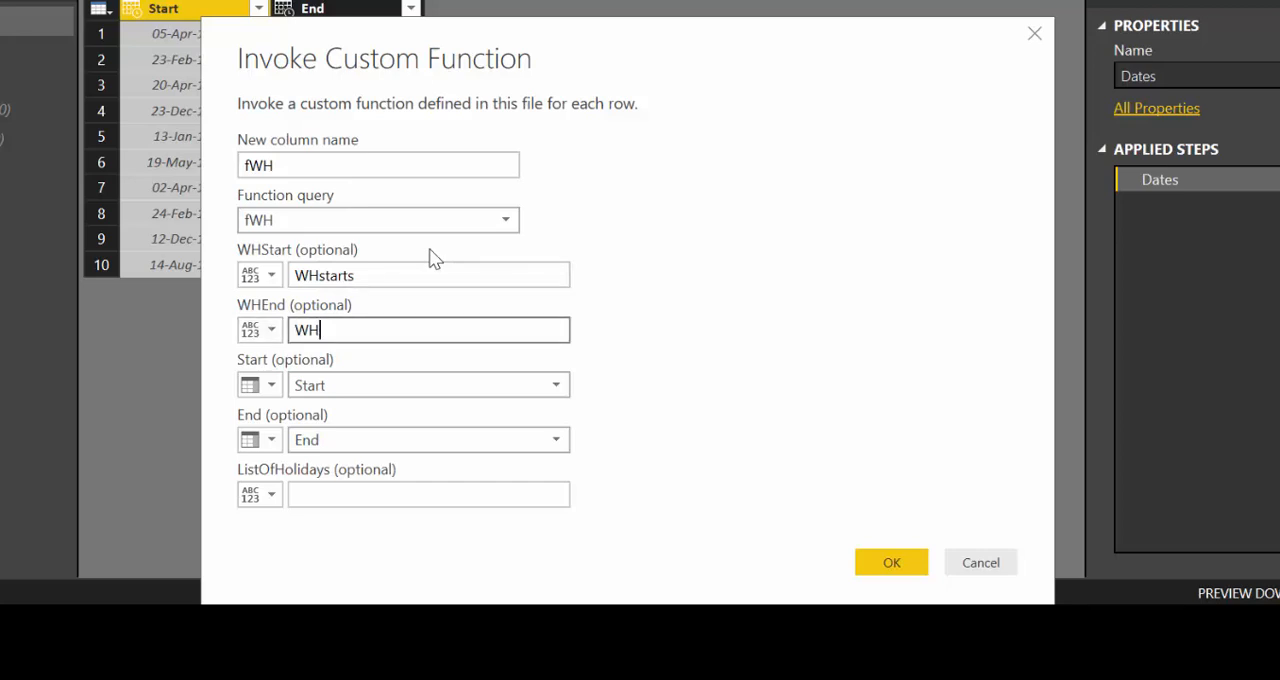
text(WHends)
key(Tab)
key(Tab)
key(Tab)
key(Tab)
key(Tab)
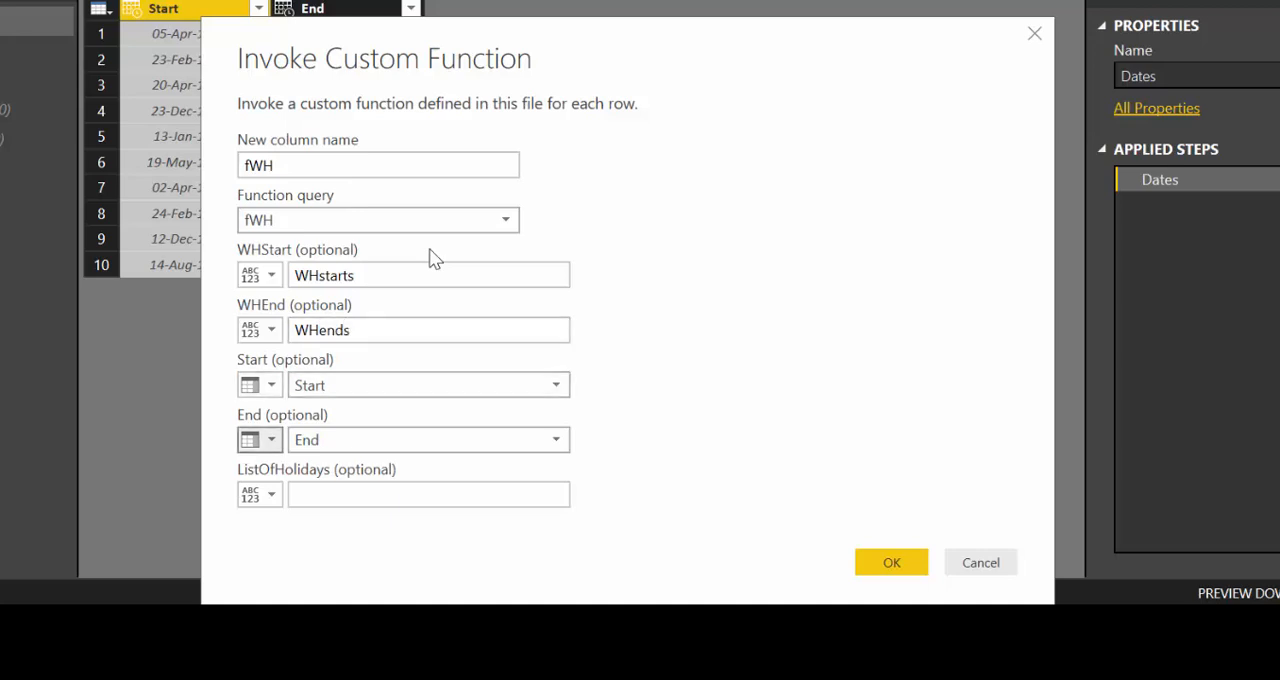
key(Tab)
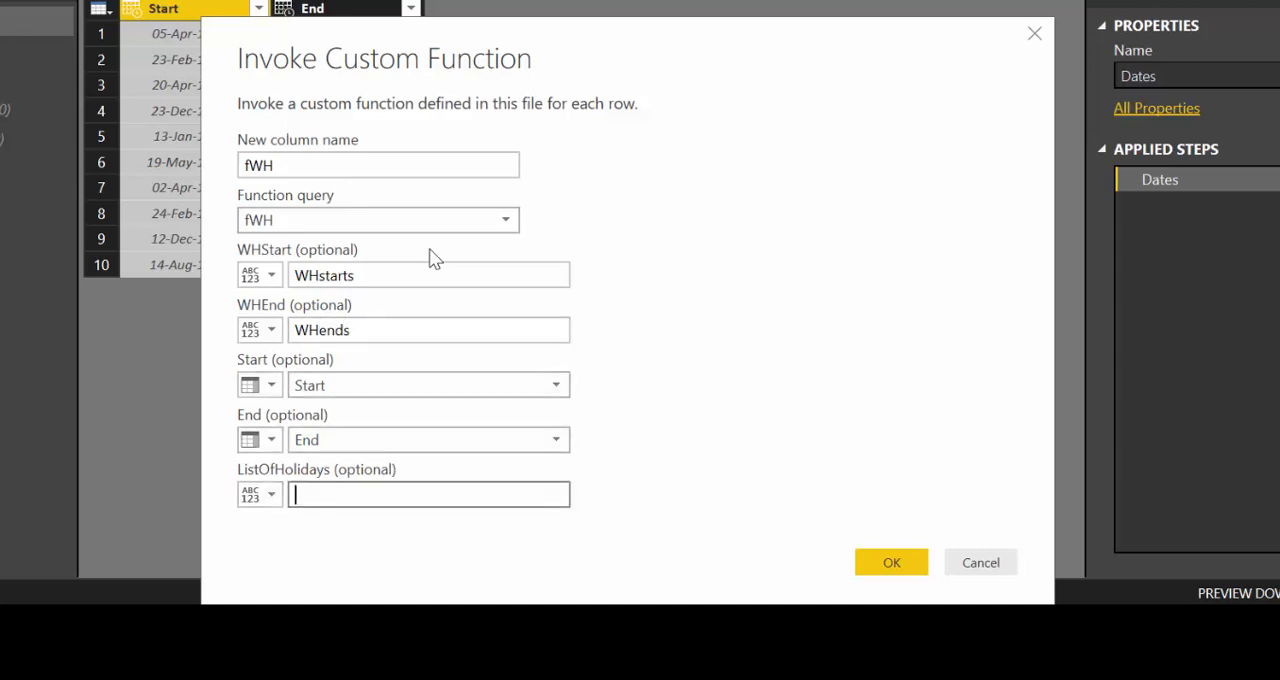
text(Holidays)
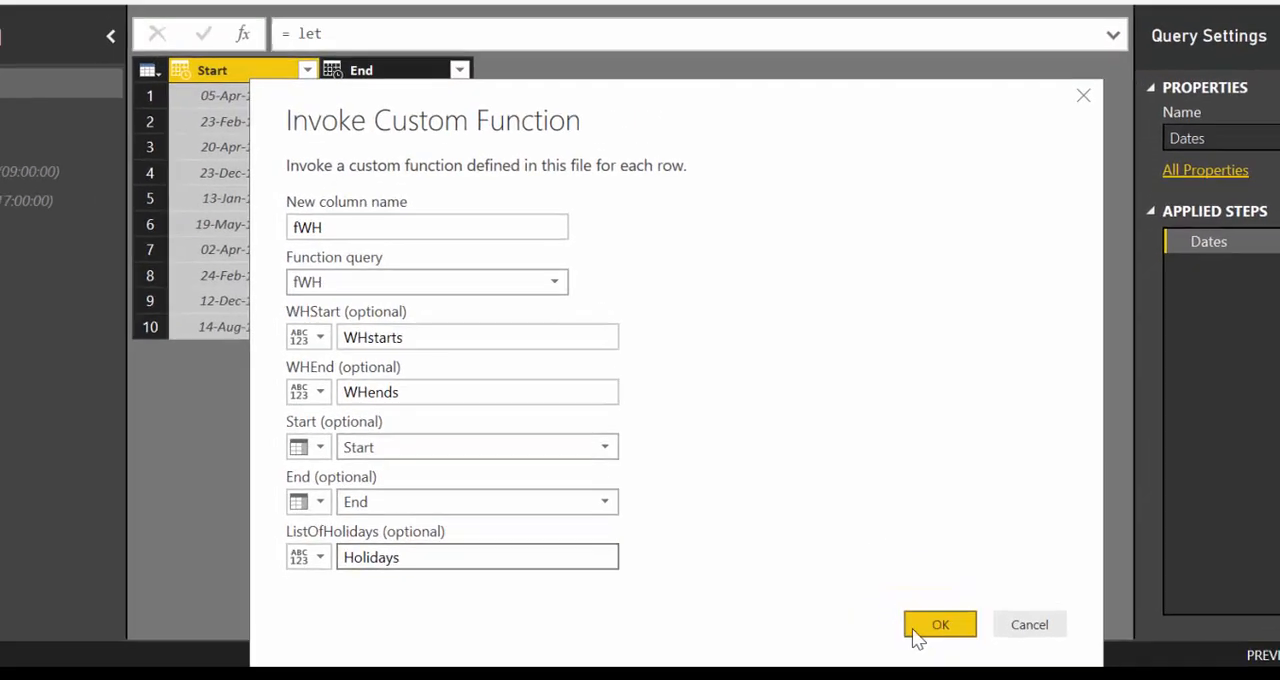
click(891, 562)
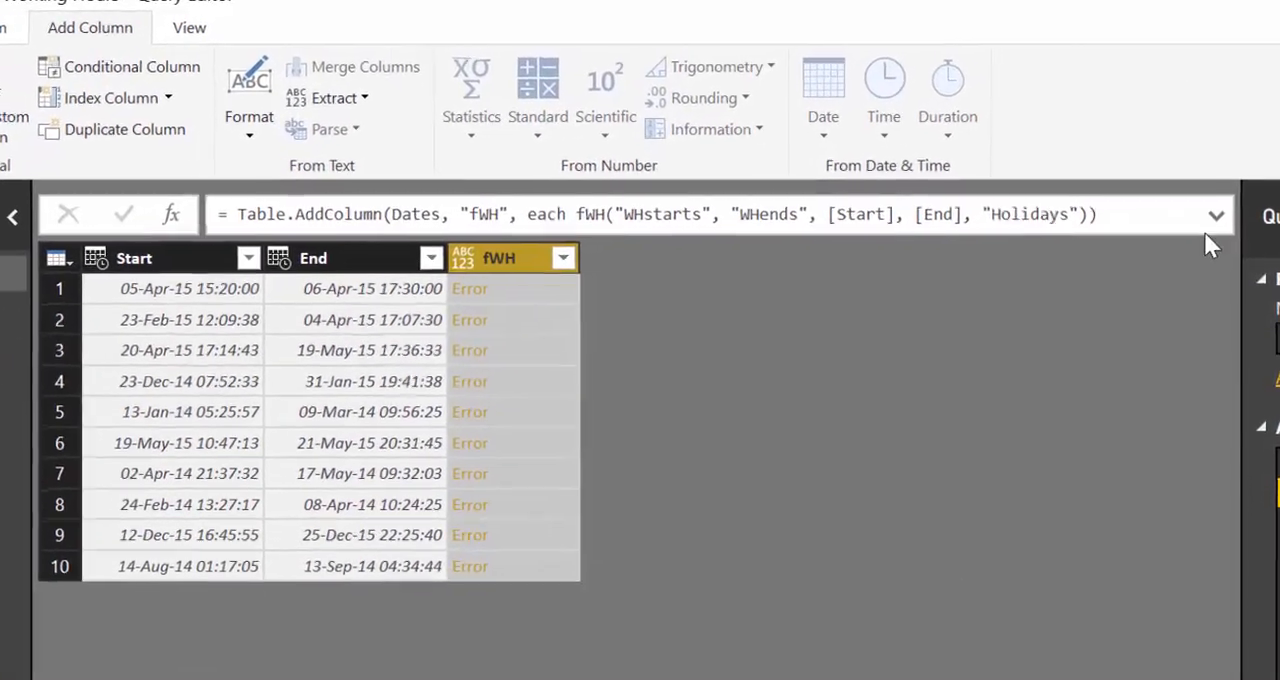
- Remove the quotation marks around WHstarts, WHends and Holidays in the fWH column formula and apply it
click(1194, 138)
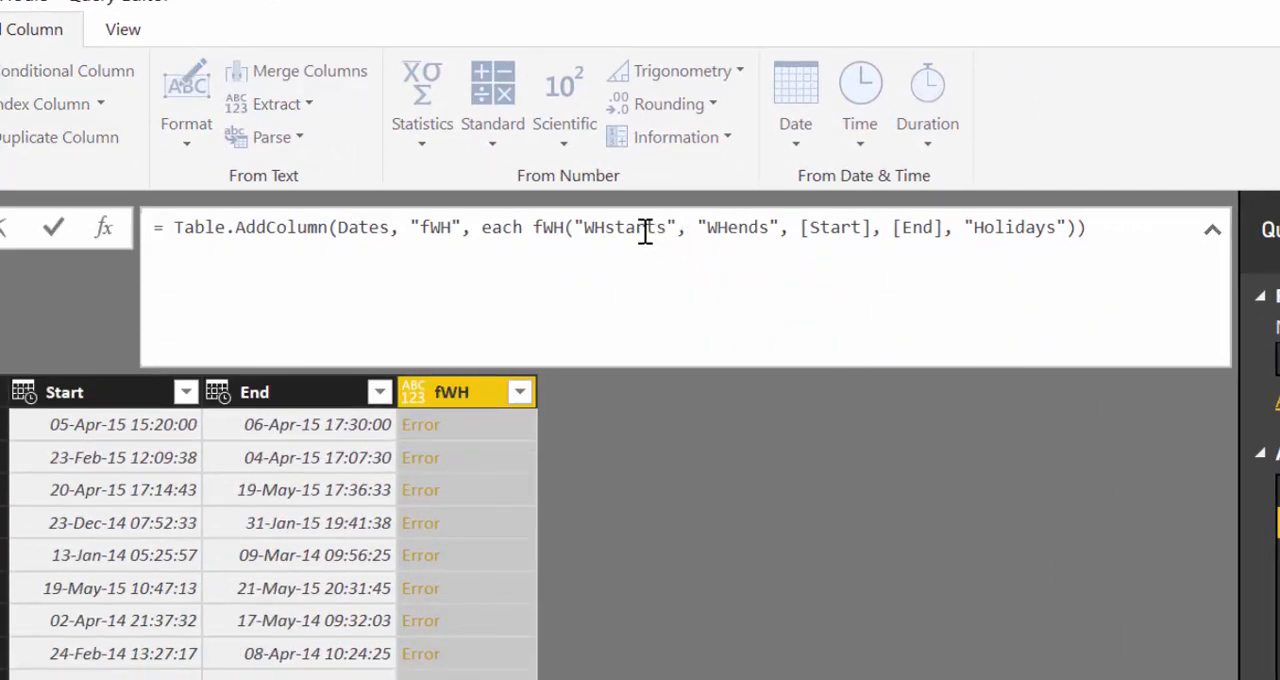
click(585, 228)
key(Delete)
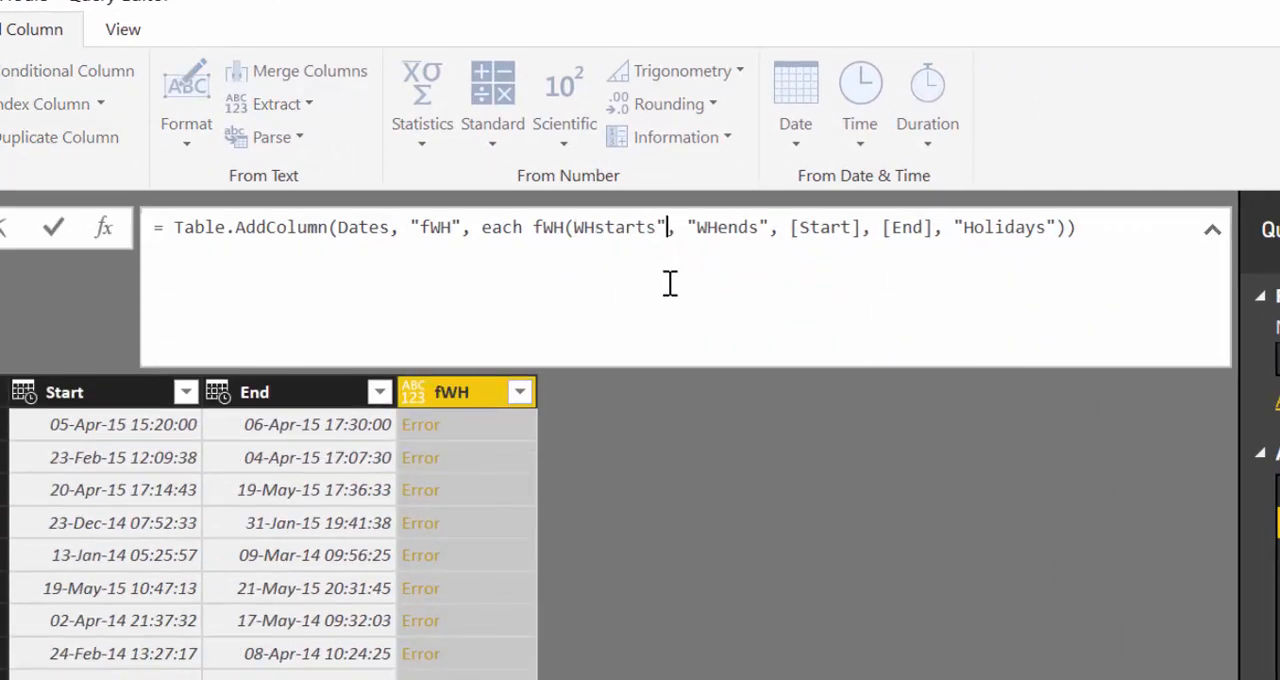
key(BackSpace)
key(BackSpace)
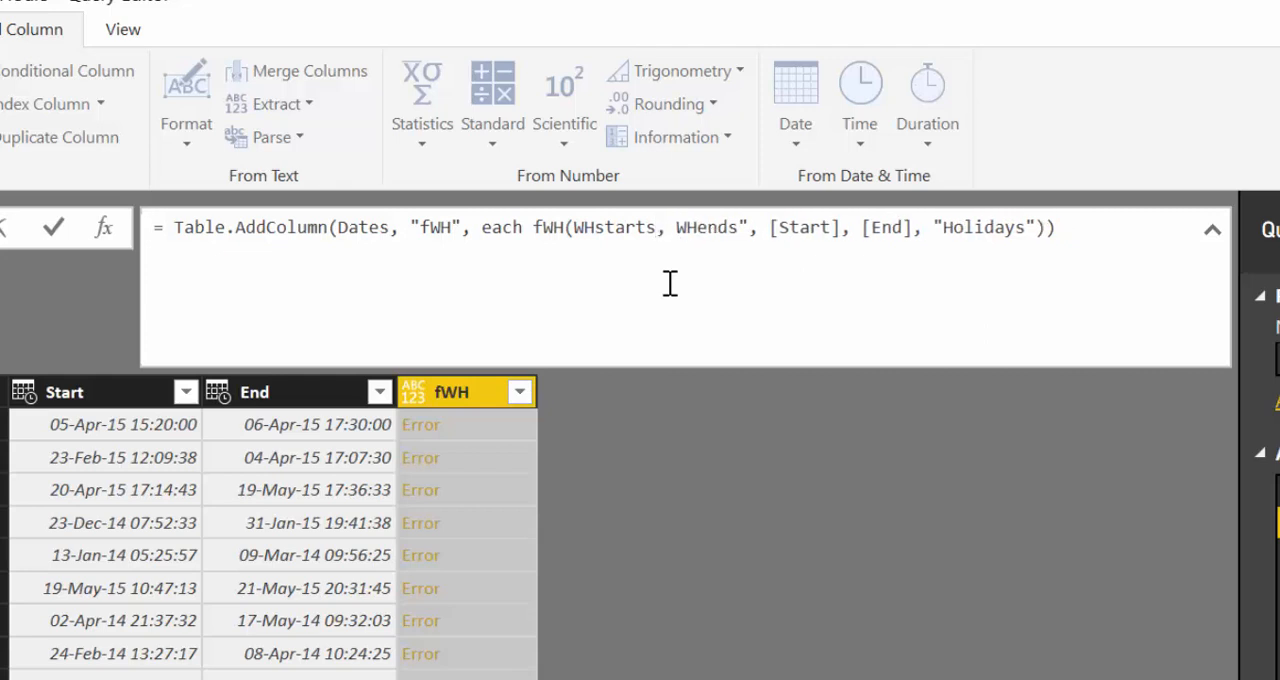
key(Delete)
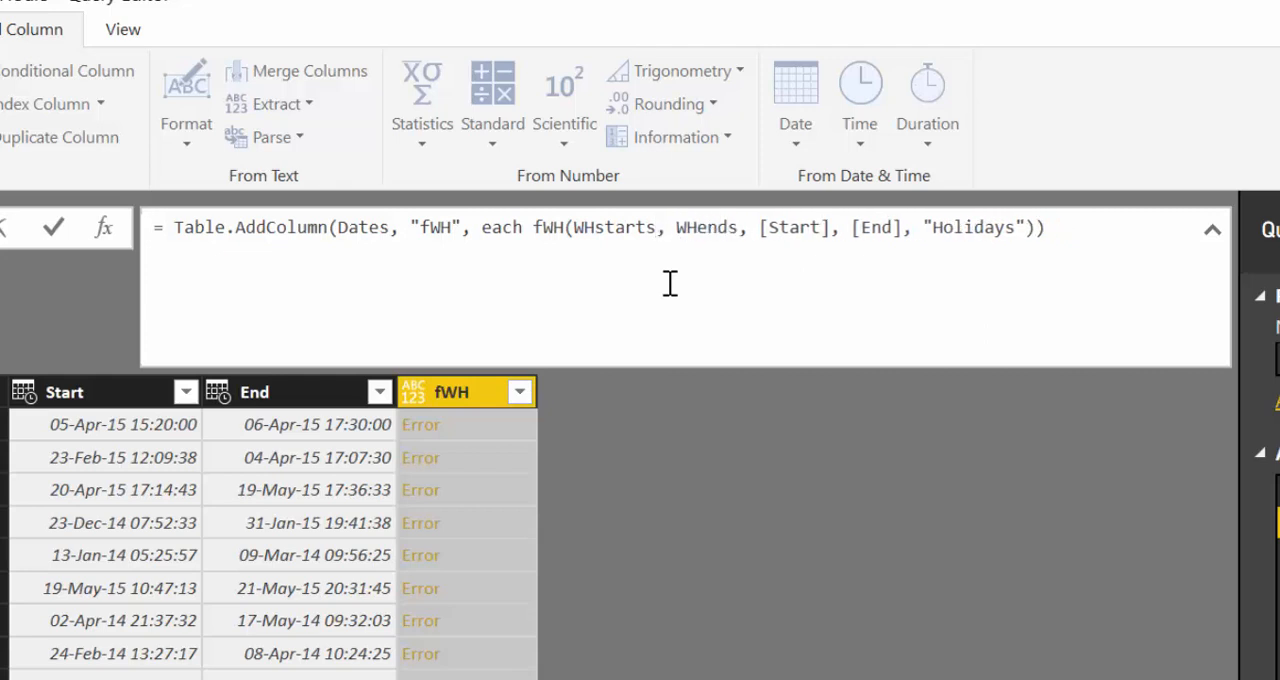
key(Right)
key(Right)
key(Right)
key(Right)
key(Right)
key(Right)
key(Right)
key(Right)
key(Right)
key(Right)
key(Right)
key(Right)
key(Right)
key(Right)
key(Right)
key(Delete)
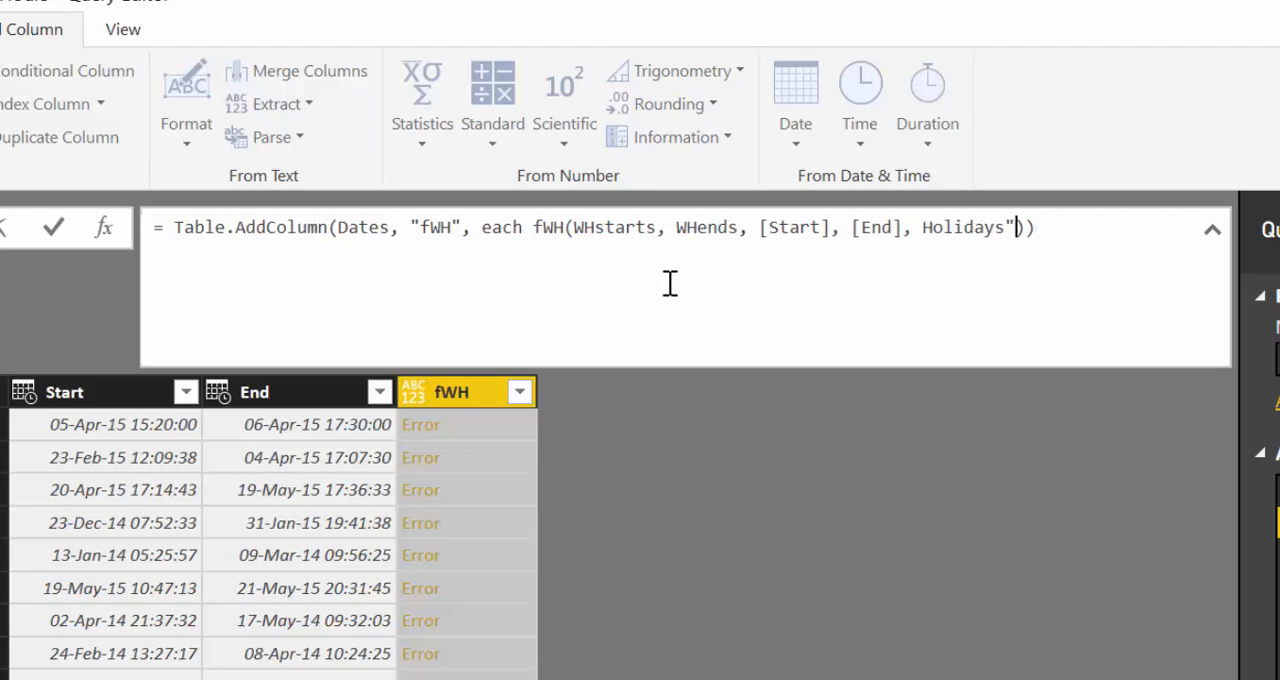
key(BackSpace)
key(Return)
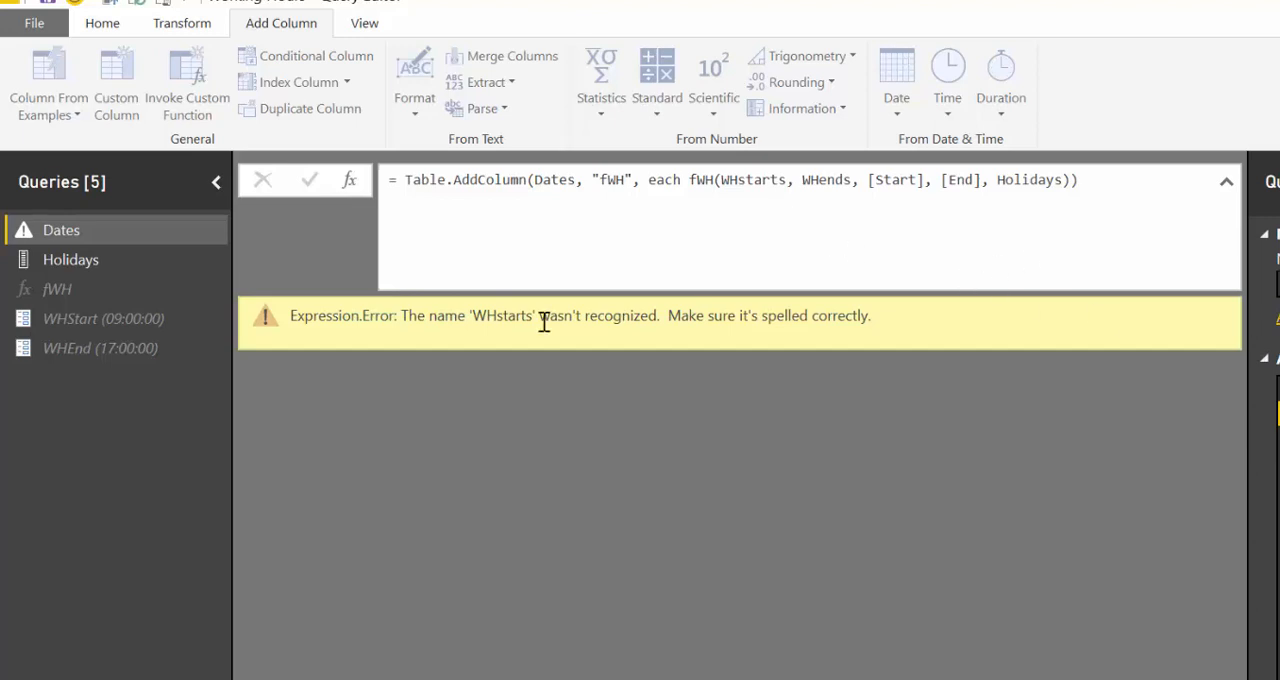
- Remove the inner in #"Changed Type", lines from the Dates query's code, add a comma after the WHEnds line and apply the code
scroll(544, 321, up, 2)
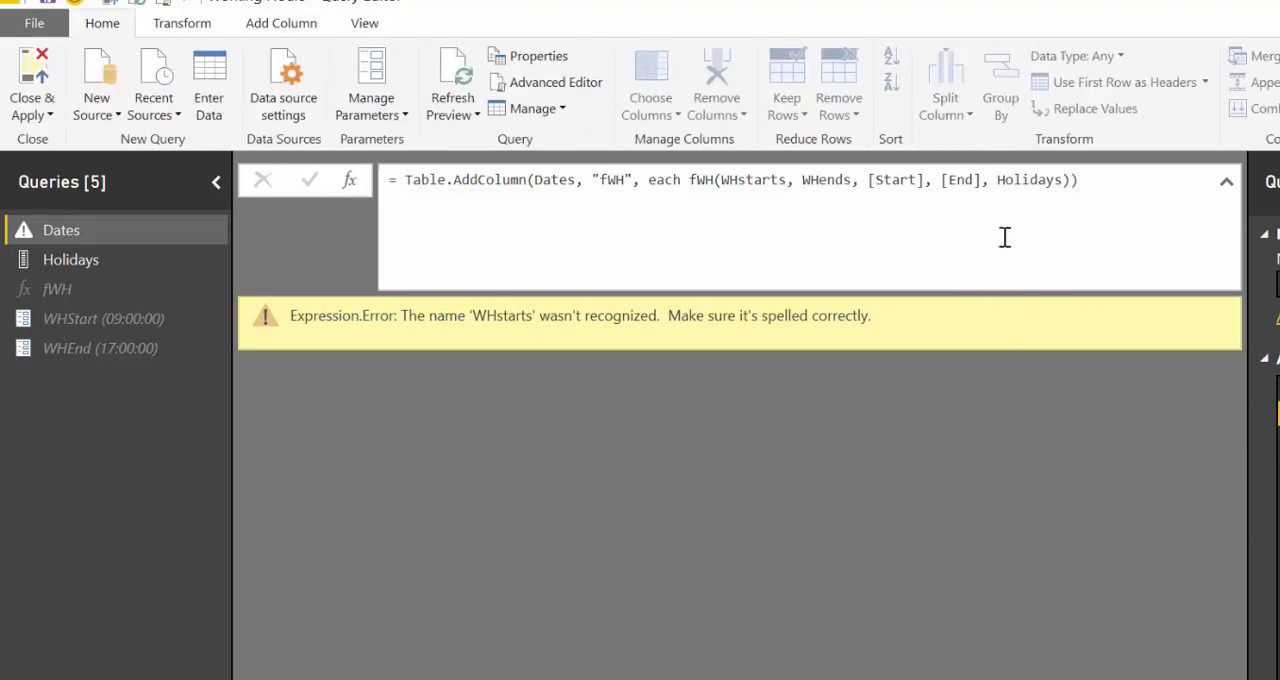
click(556, 84)
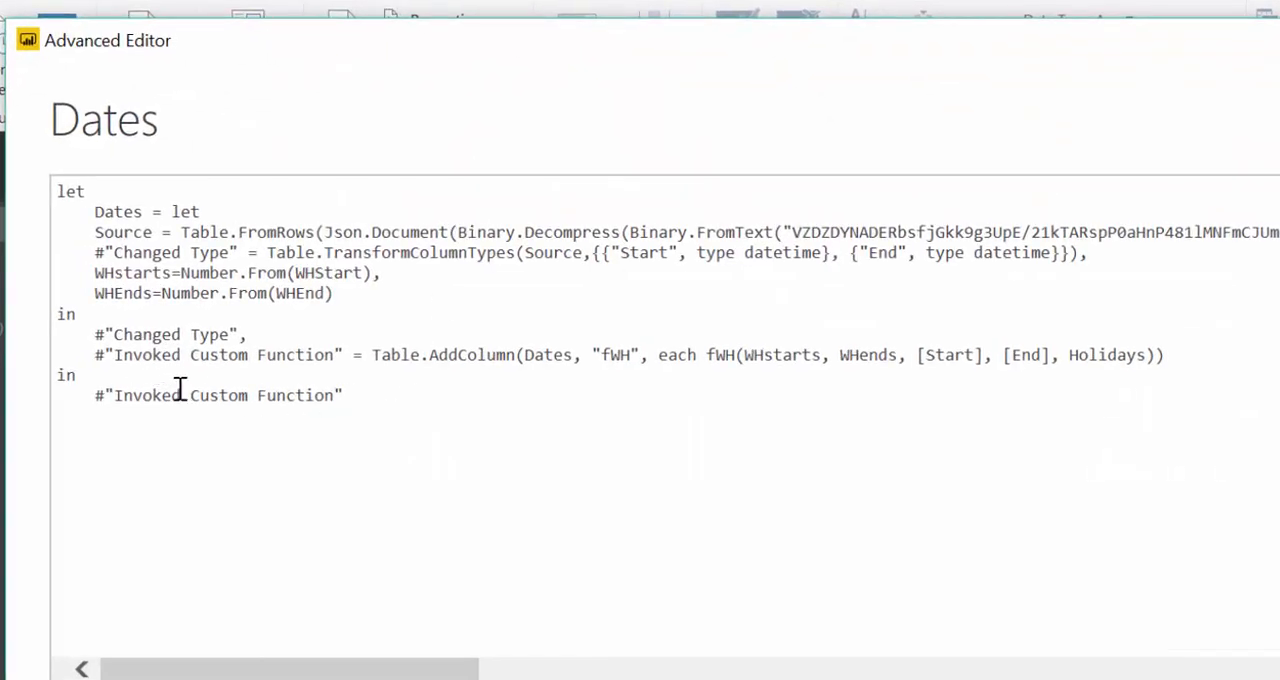
drag(247, 334, 17, 316)
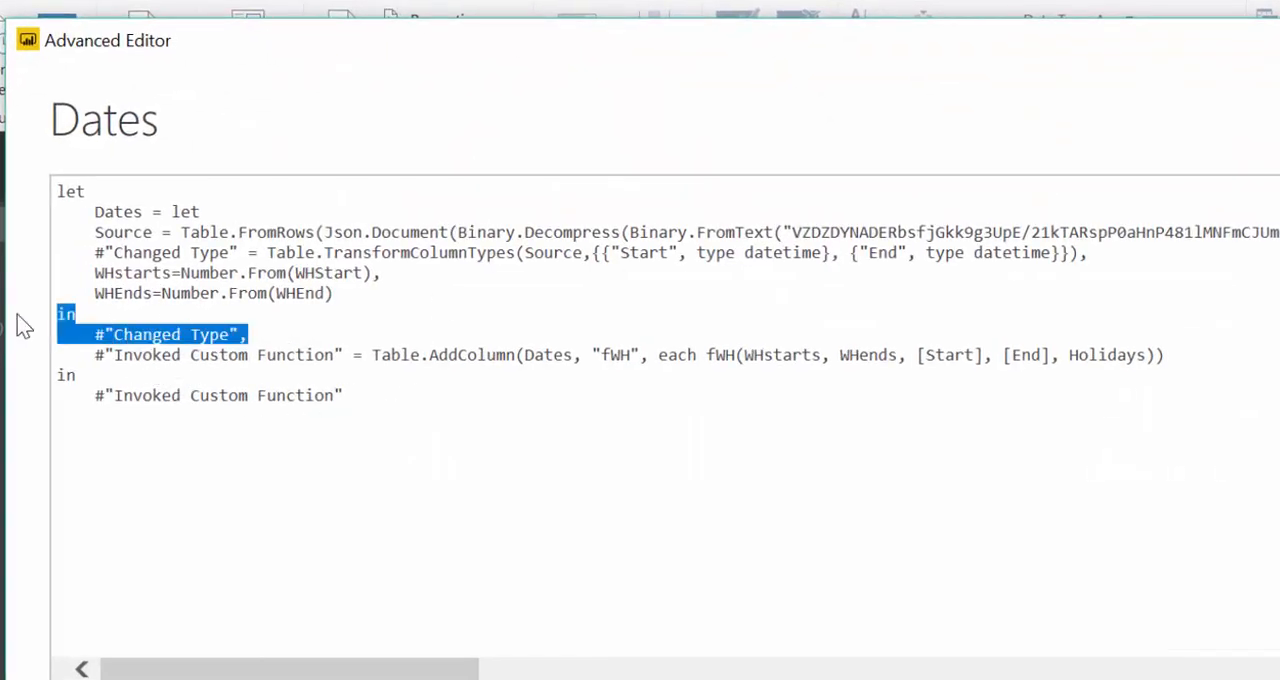
key(BackSpace)
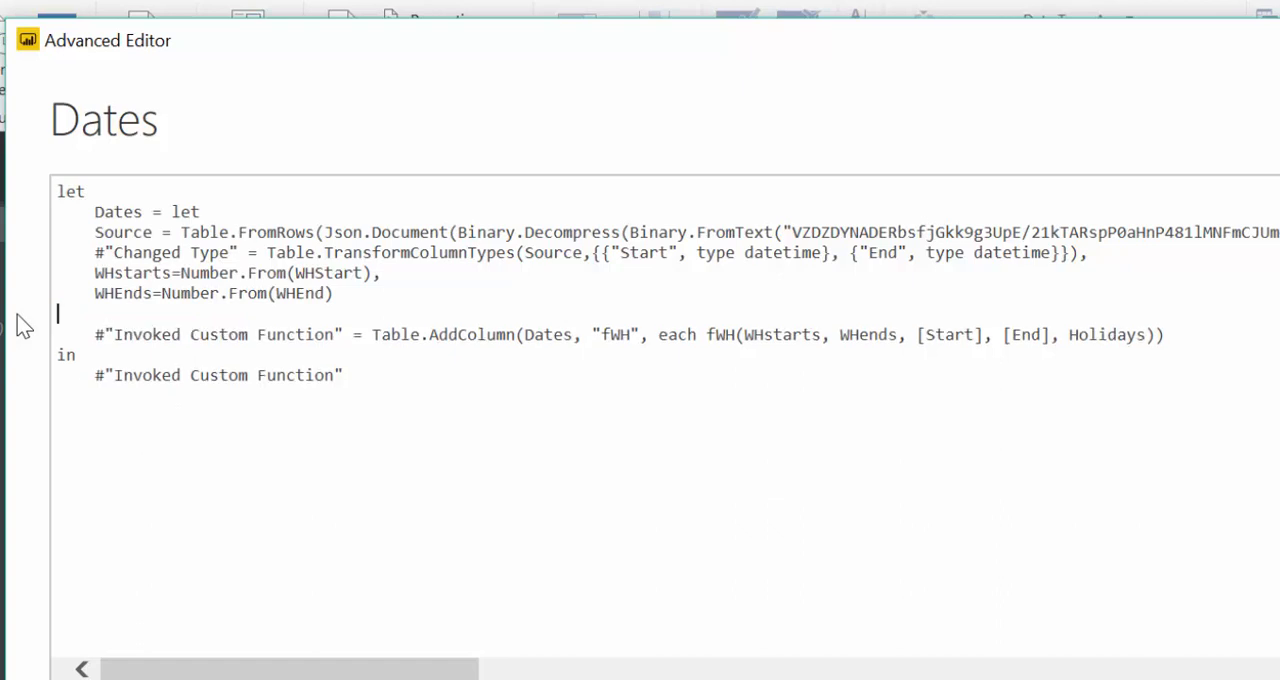
key(BackSpace)
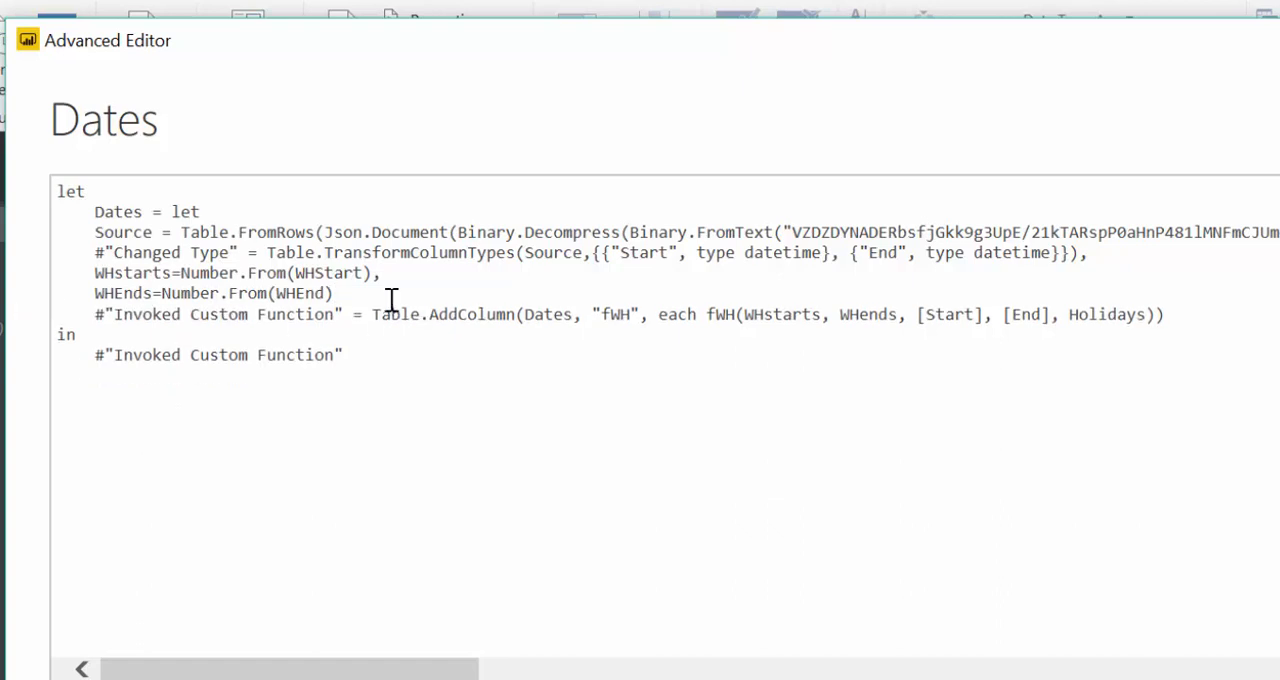
text(,)
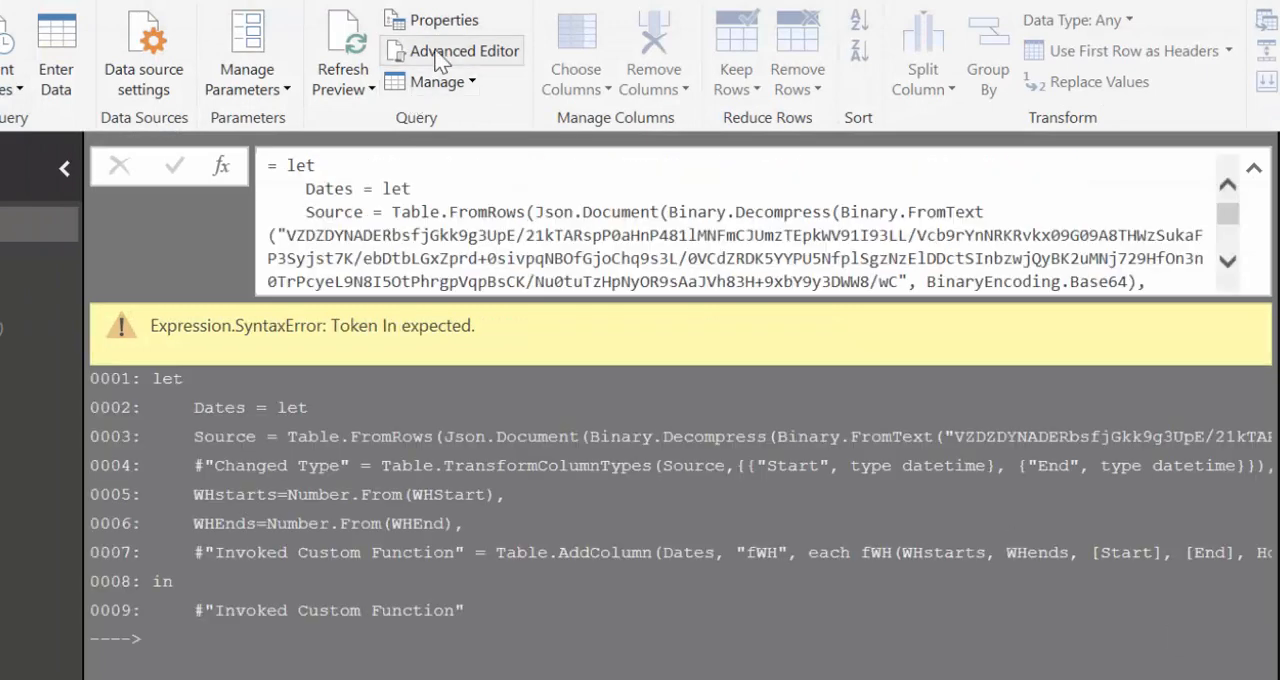
- Rename the WHEnds variable to WHends in the Dates query's code
click(463, 51)
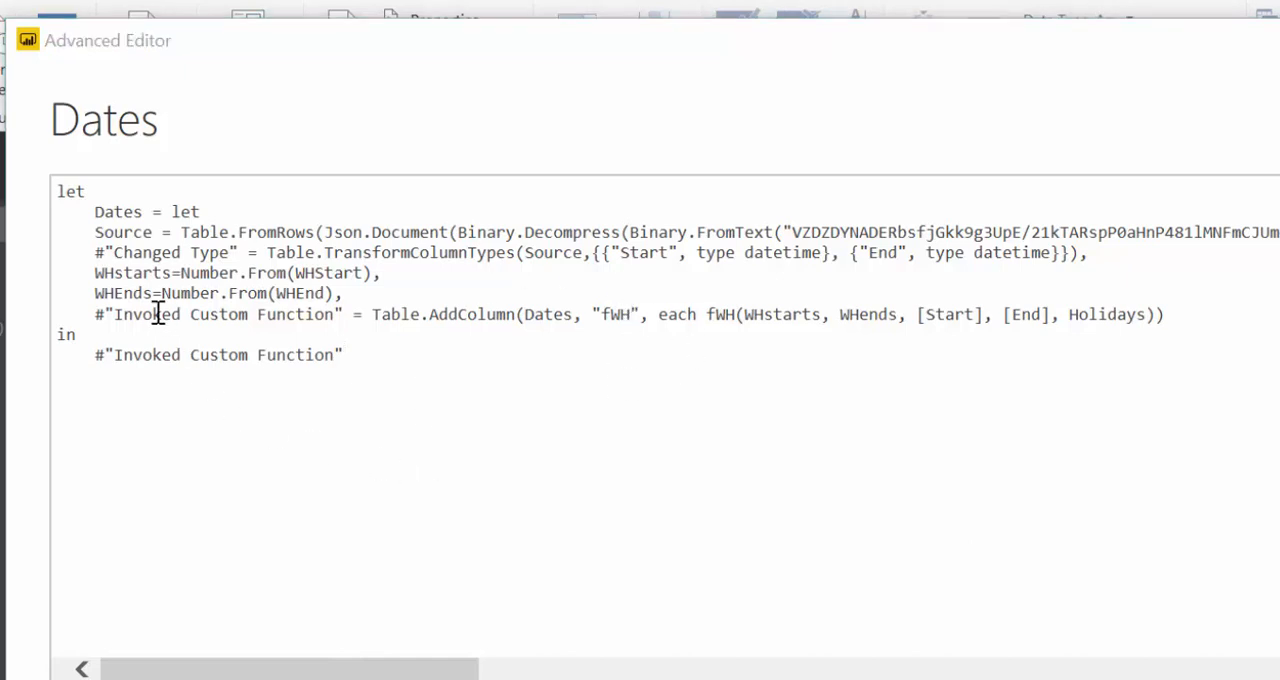
click(124, 293)
key(BackSpace)
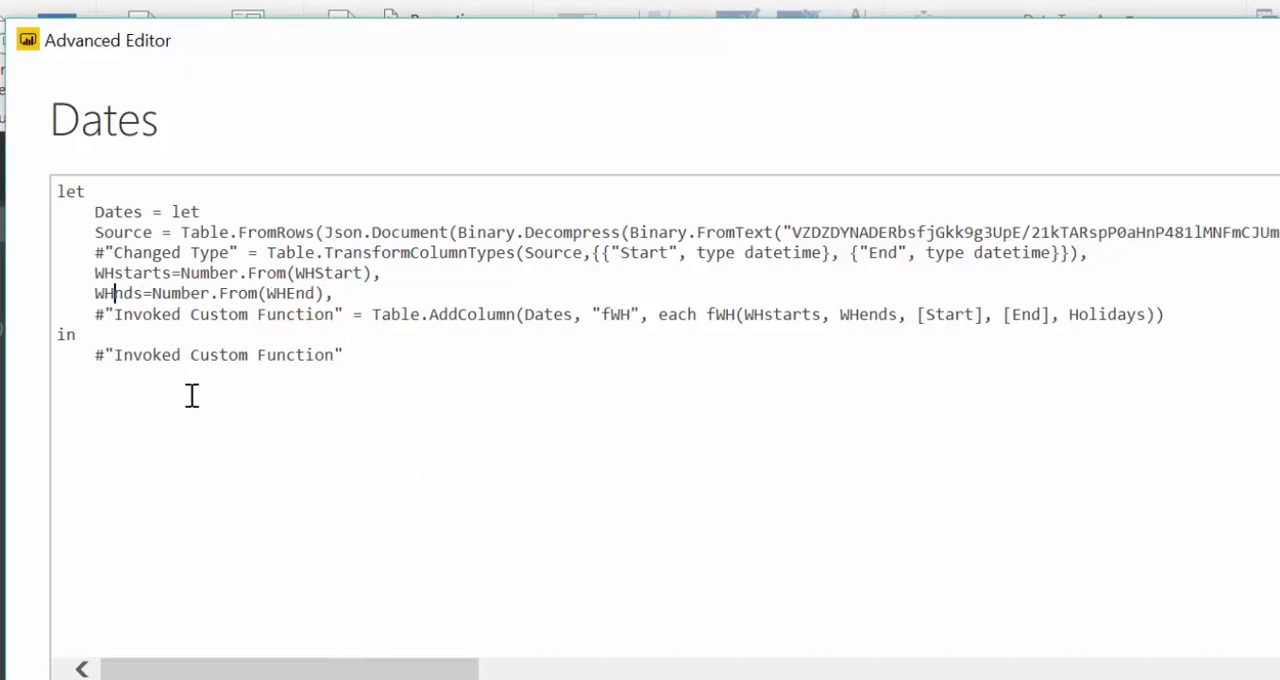
text(e)
click(470, 396)
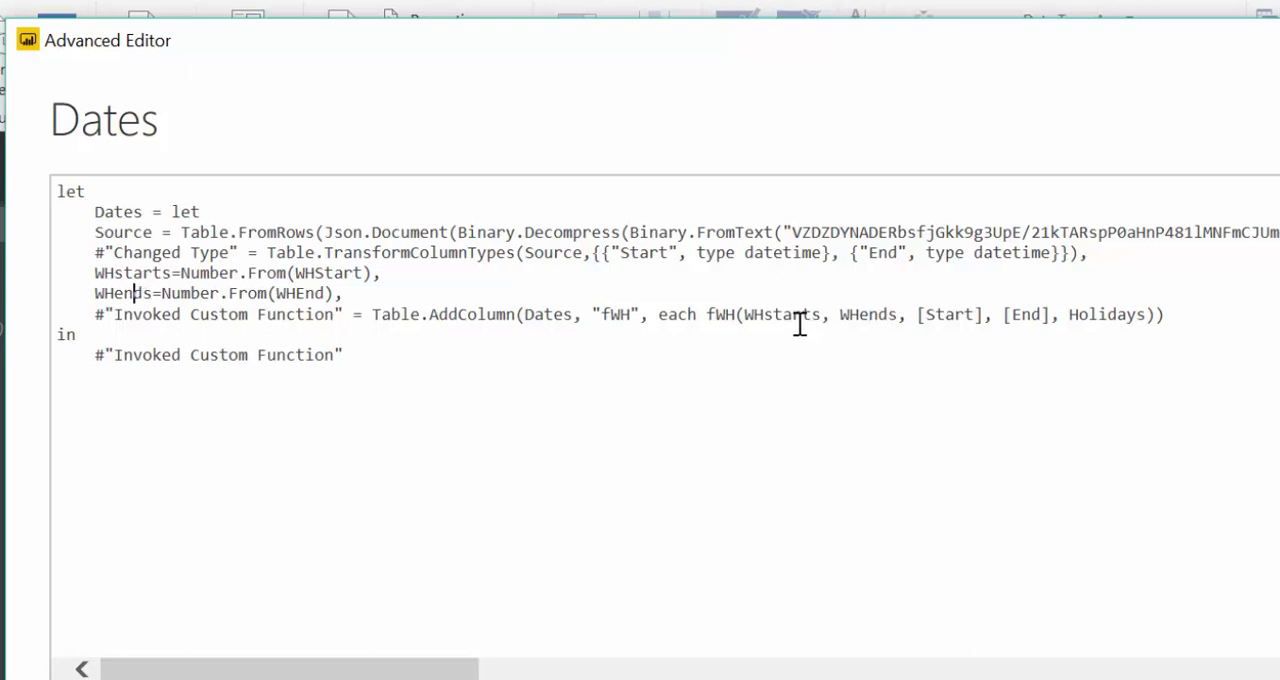
- Delete the #"Invoked Custom Function" step, its in output and the comma after the WHends line from the Dates code
click(136, 273)
drag(343, 356, 23, 329)
click(390, 340)
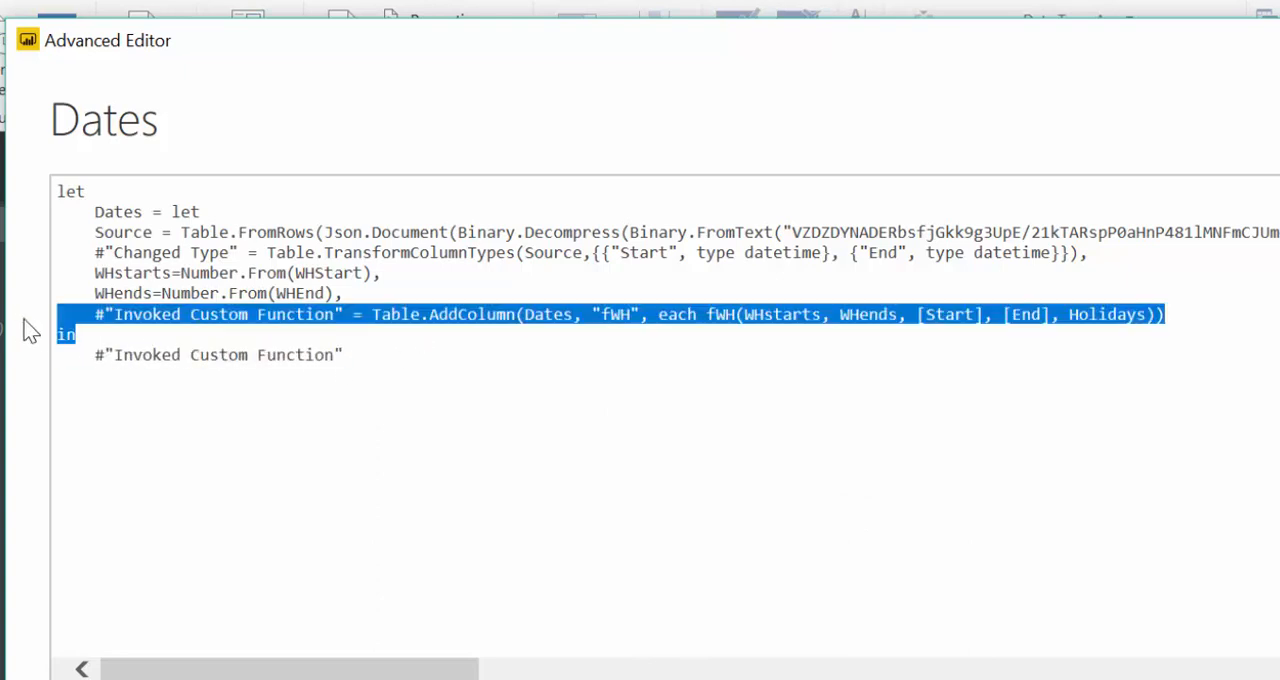
drag(368, 357, 60, 318)
key(Delete)
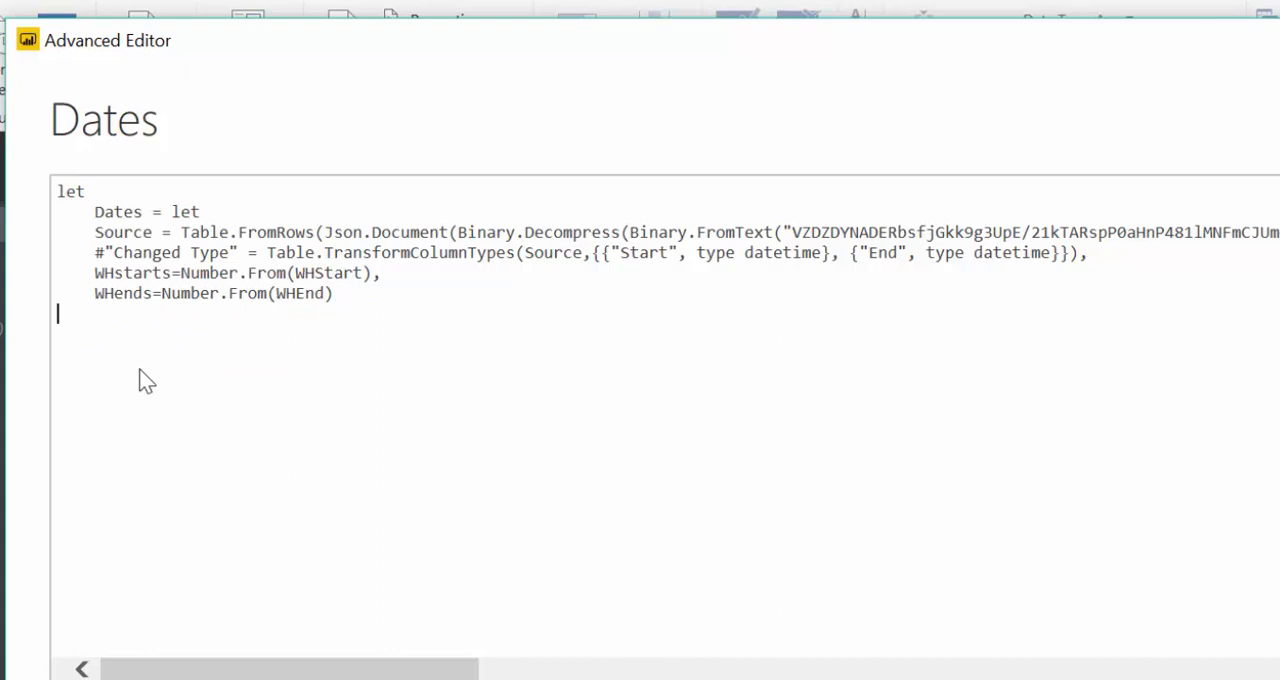
- End the Dates query's code with an in clause returning #"Changed Type" and apply the code
text(in)
drag(238, 252, 97, 252)
key(ctrl+c)
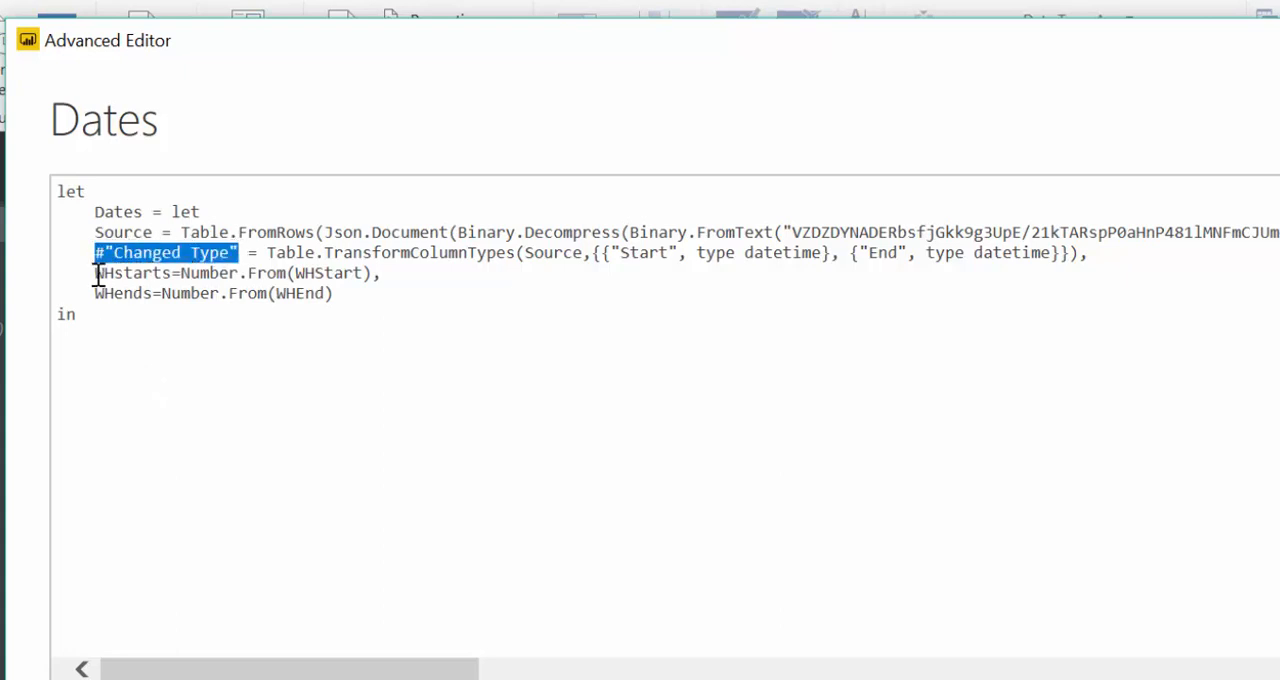
click(107, 314)
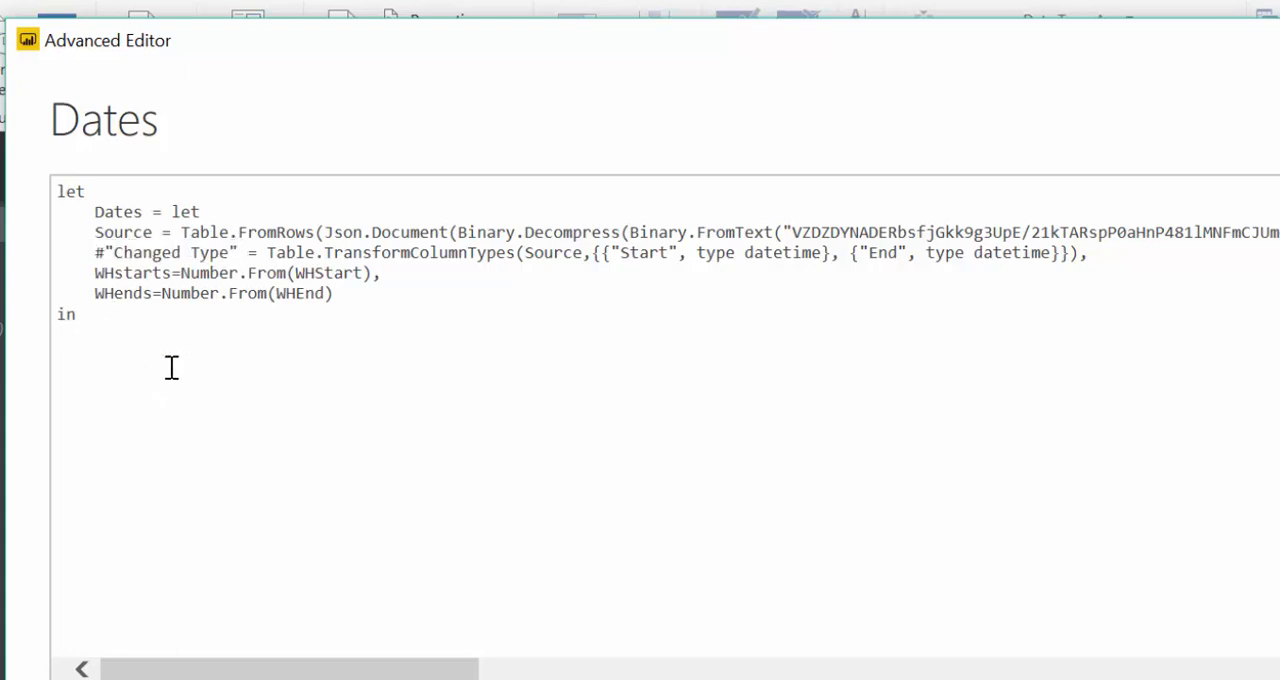
key(Return)
key(Tab)
key(ctrl+v)
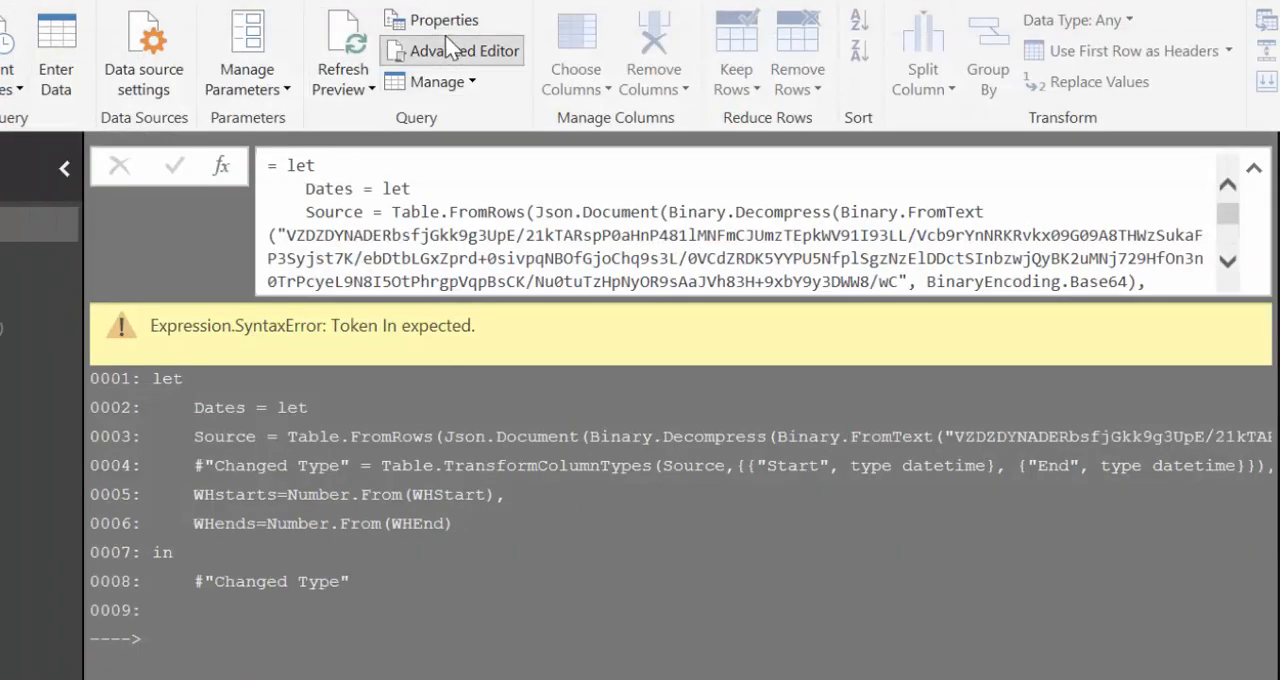
- Remove the inner Dates = let line from the Dates query's code and apply the code
click(414, 50)
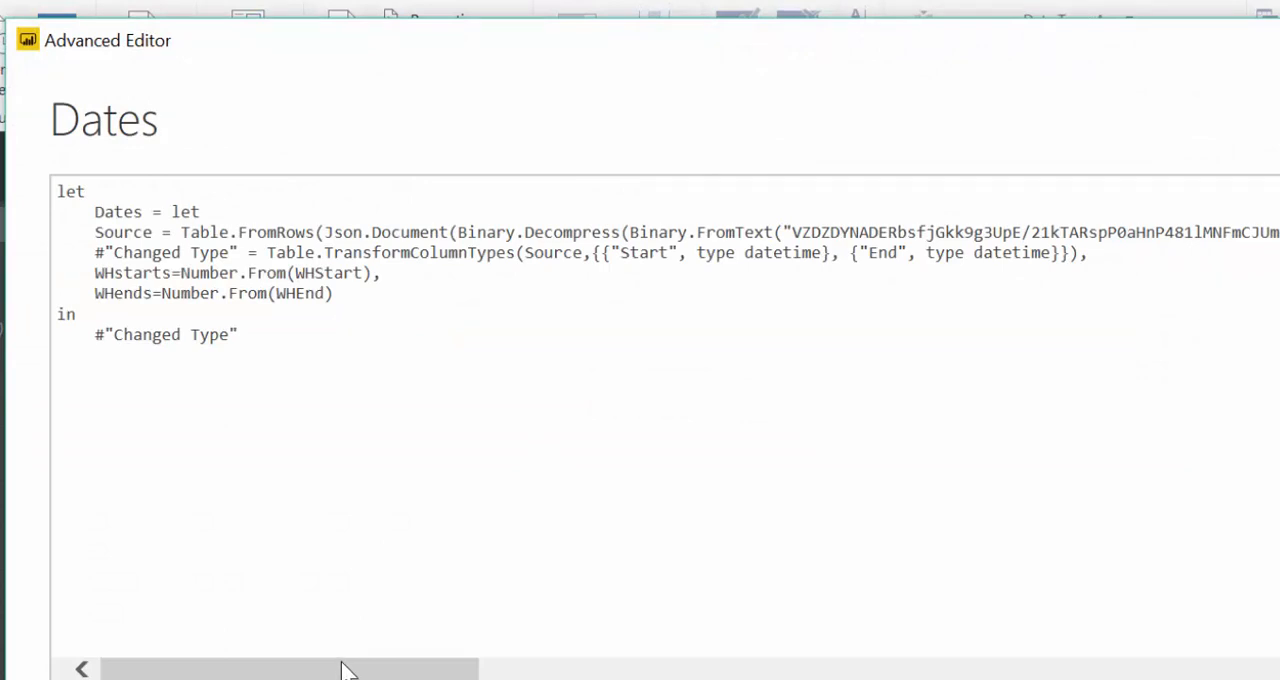
drag(341, 662, 341, 662)
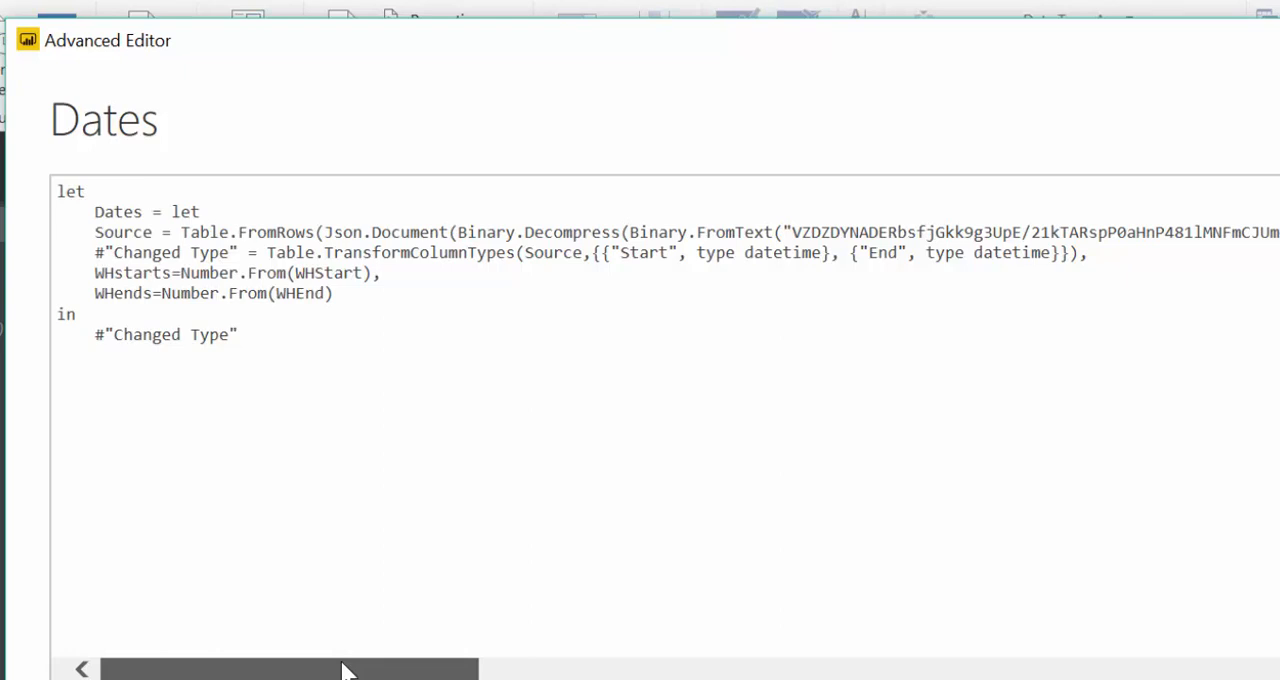
drag(341, 662, 215, 618)
drag(283, 360, 2, 263)
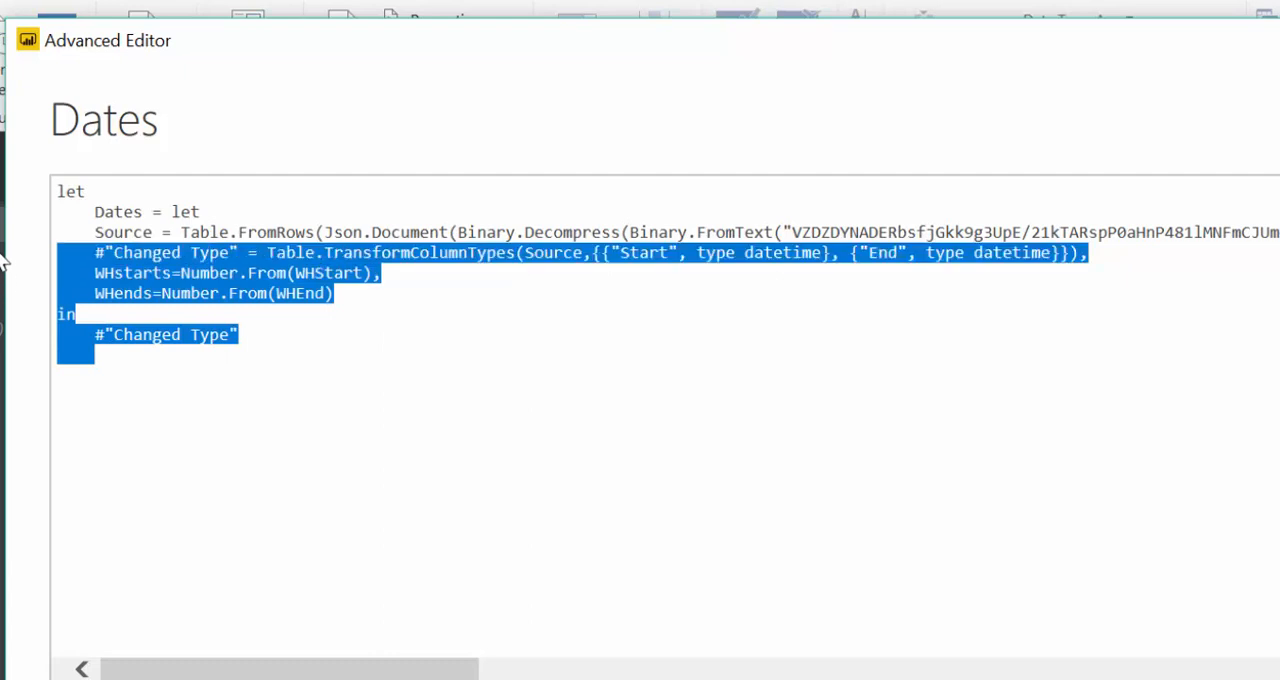
click(306, 451)
drag(57, 212, 209, 211)
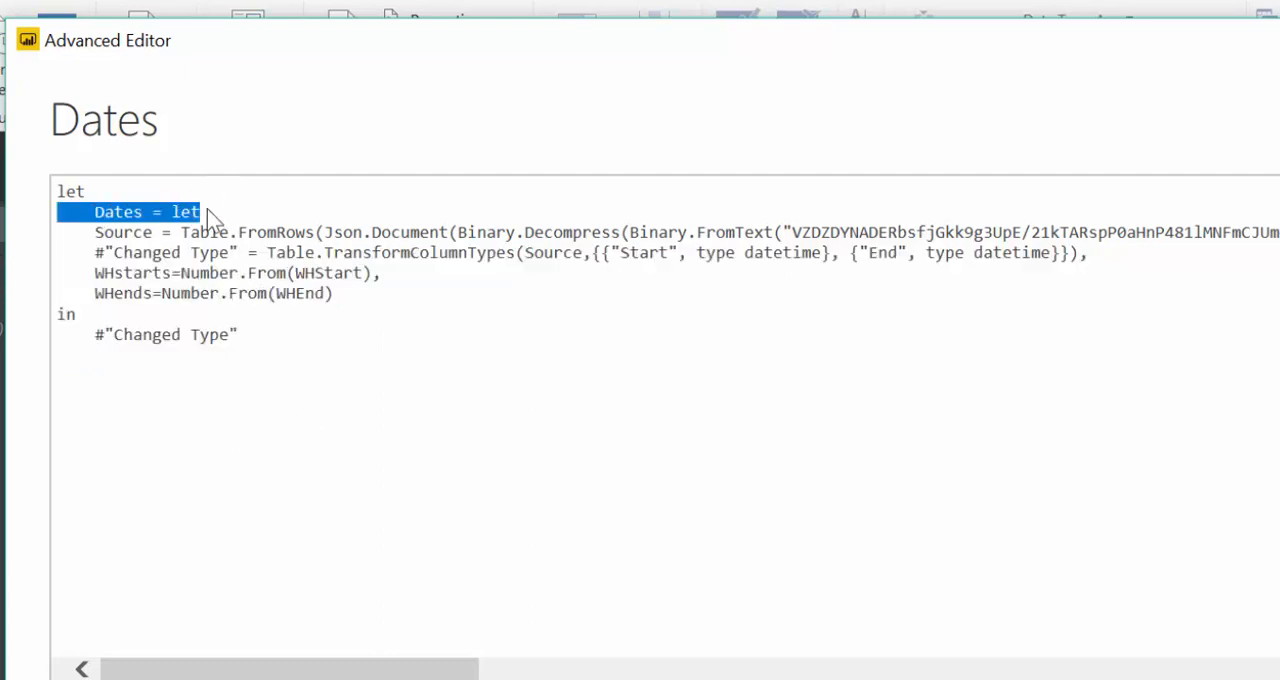
key(Delete)
key(Delete)
key(BackSpace)
key(Return)
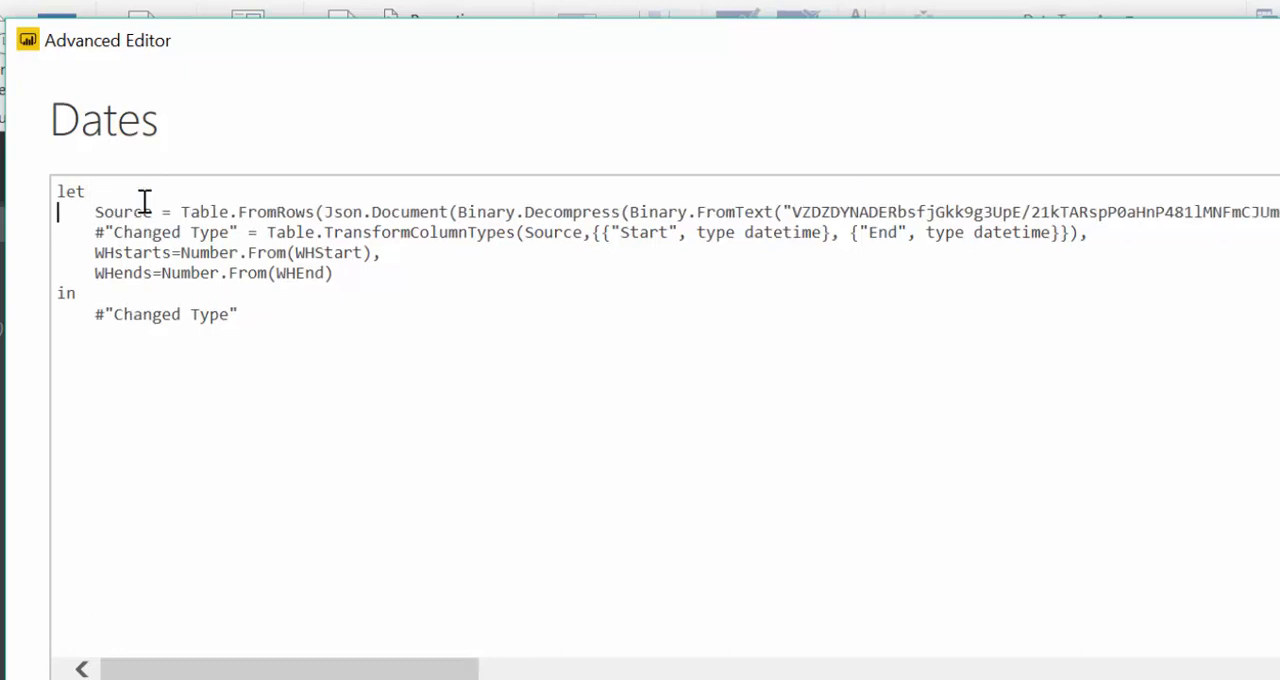
click(850, 589)
click(1275, 676)
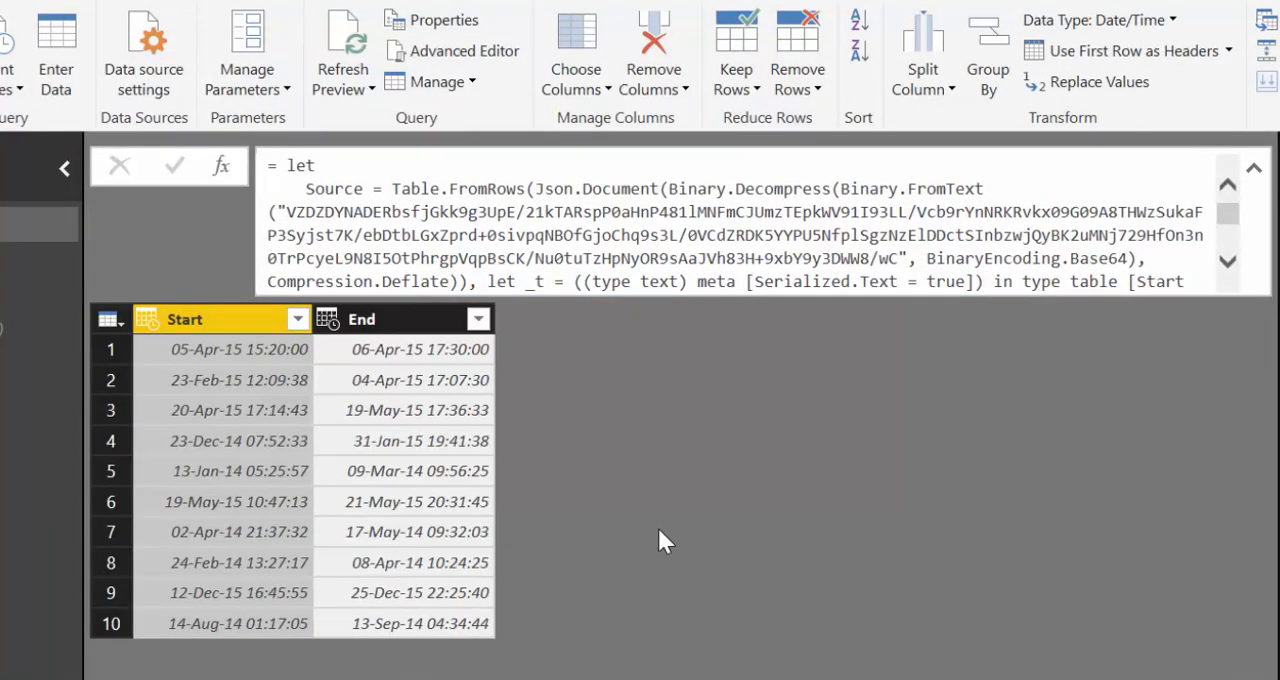
- Move the WHstarts and WHends lines above #"Changed Type" in the Dates code, fix the commas for the new order and apply the code
click(451, 50)
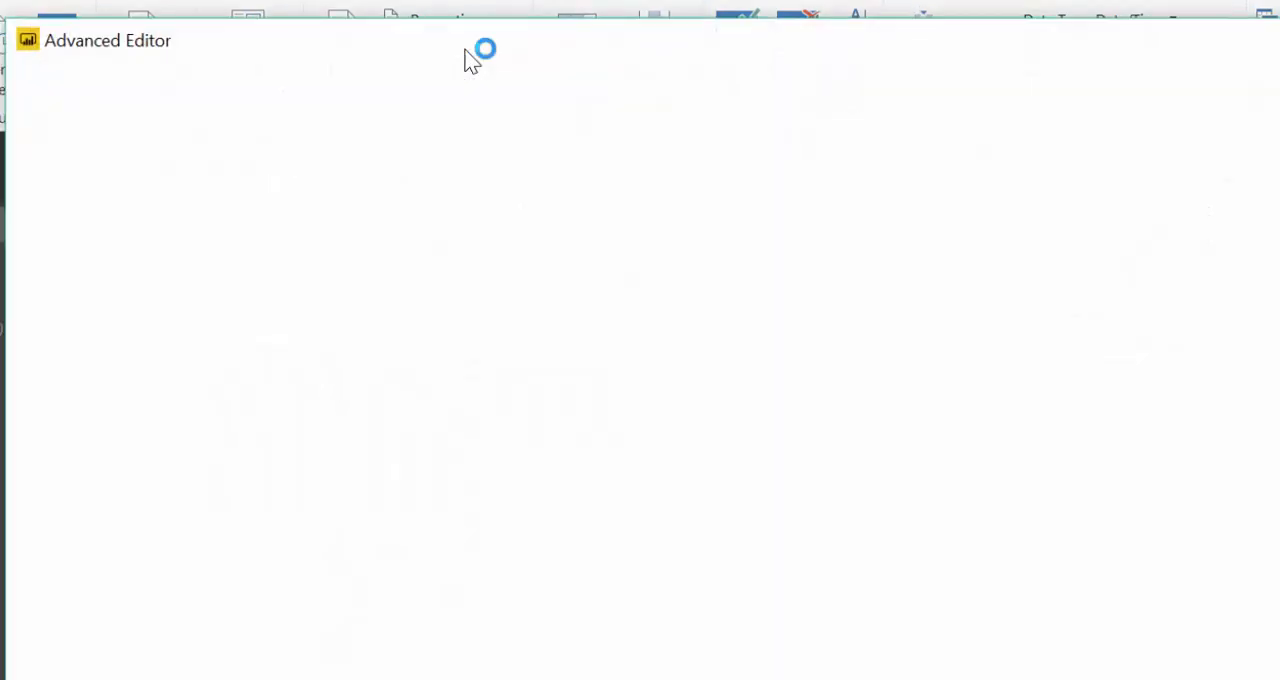
drag(334, 273, 97, 253)
key(ctrl+c)
key(Delete)
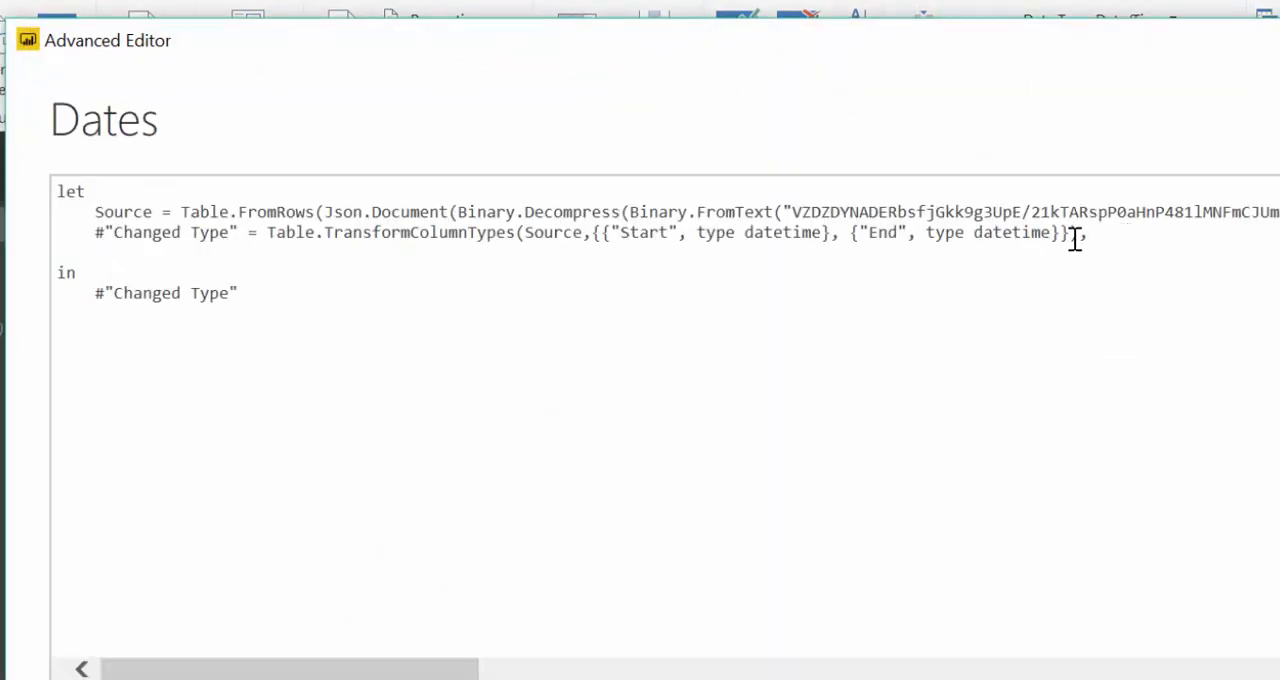
click(93, 232)
key(Return)
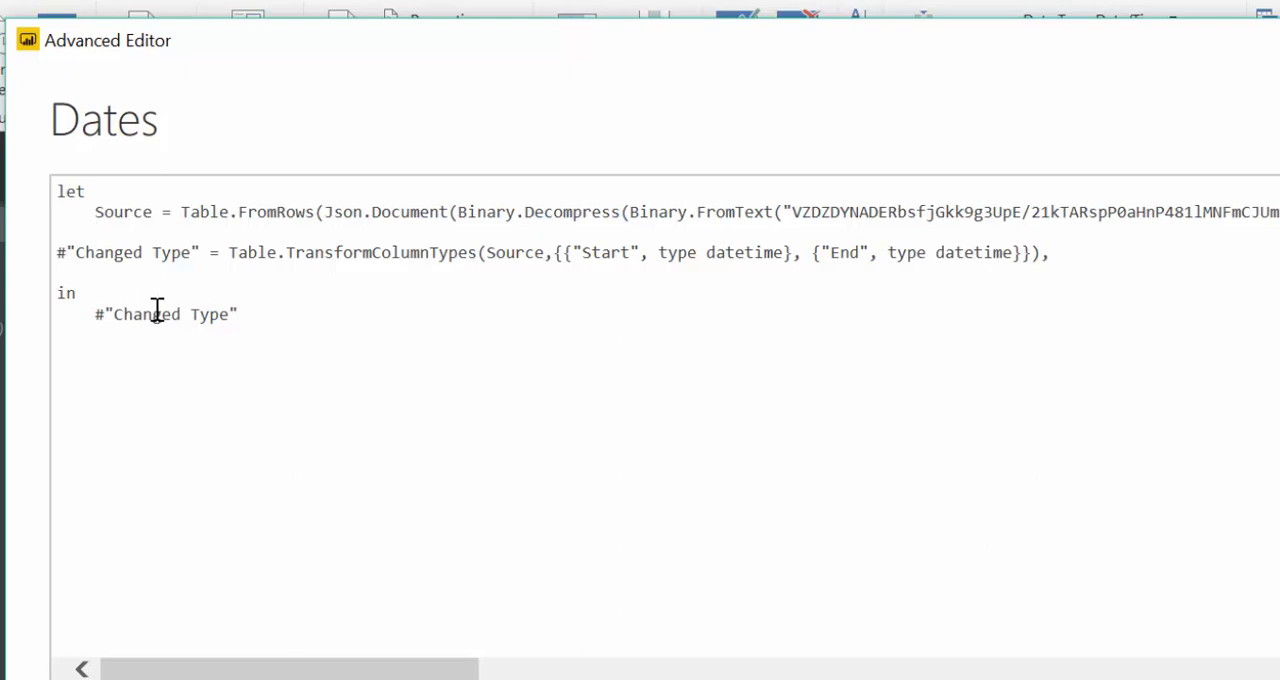
key(ctrl+v)
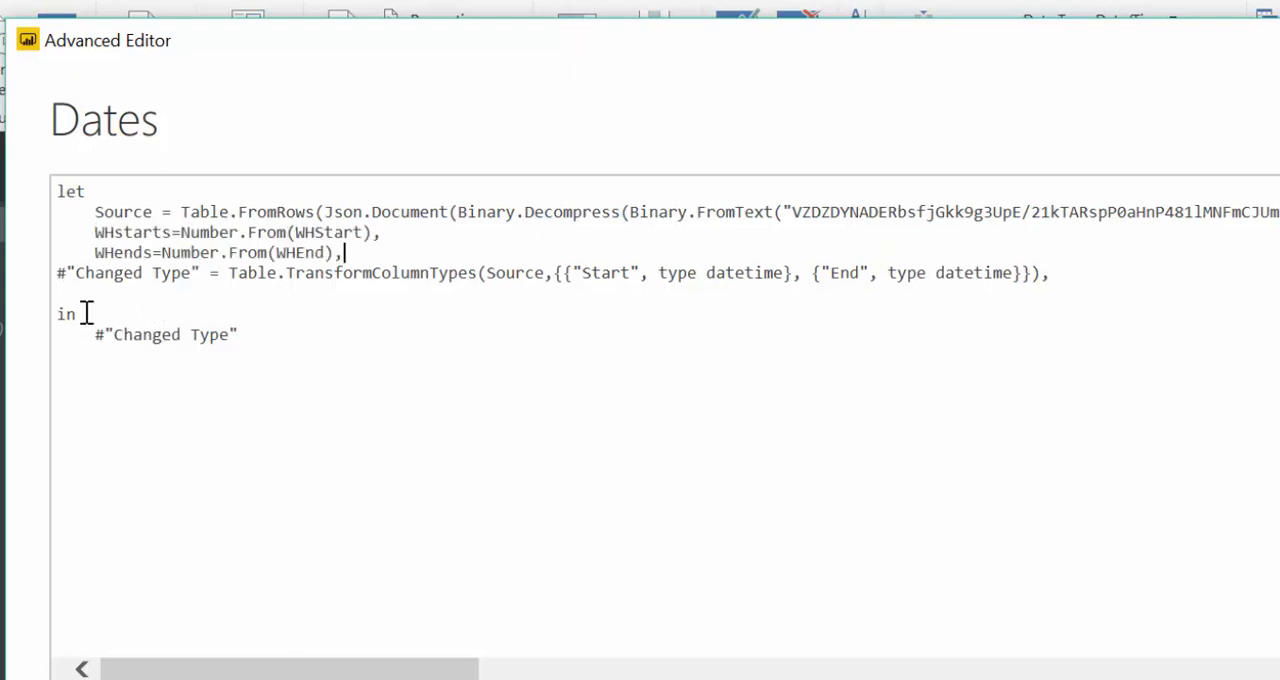
text(,)
click(58, 272)
click(1068, 276)
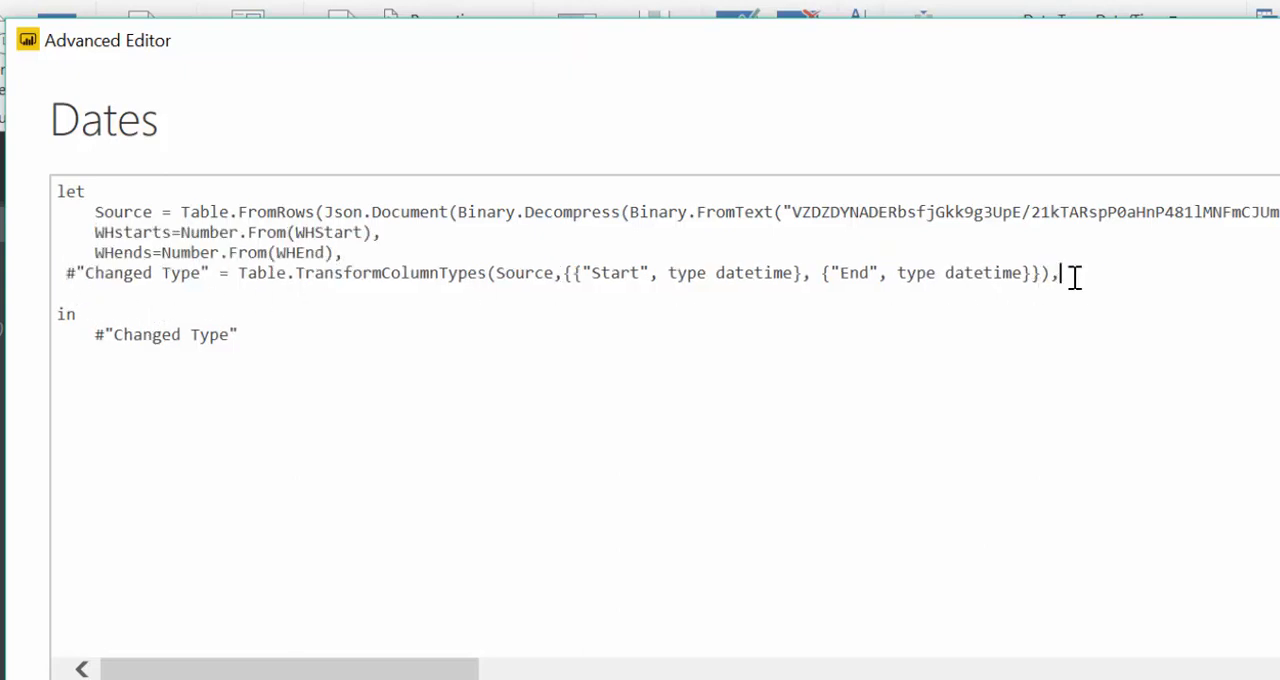
key(BackSpace)
click(1003, 568)
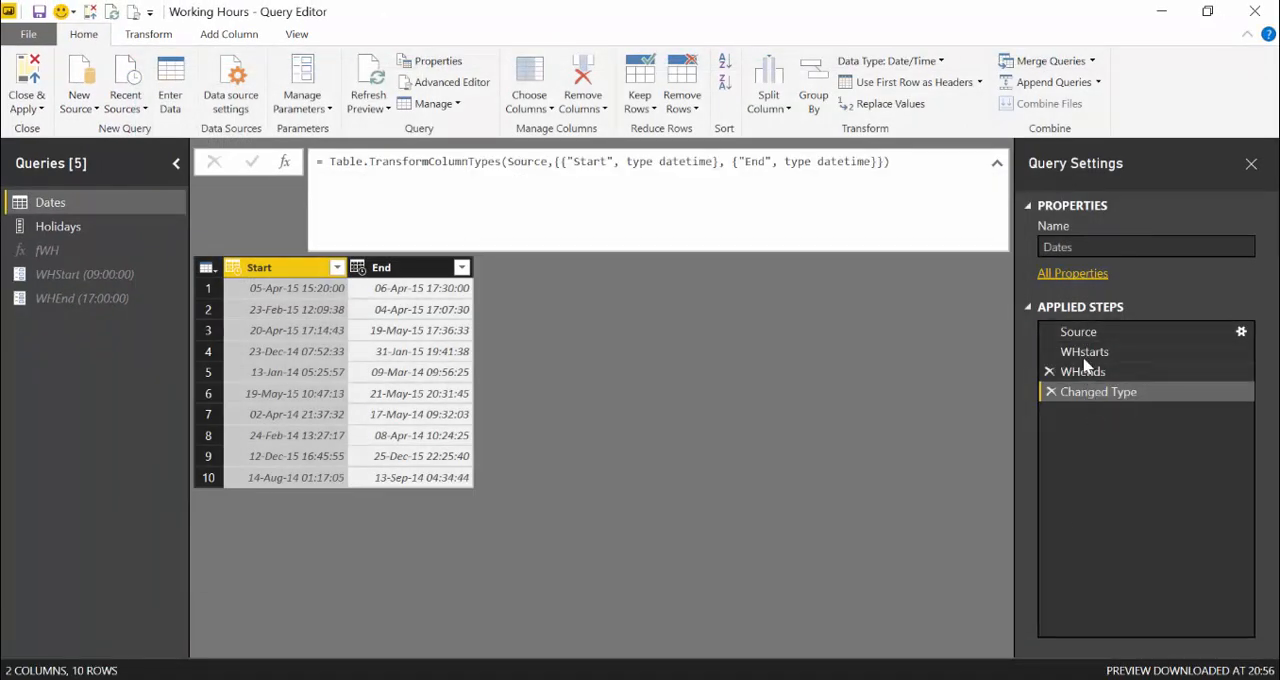
- Inspect the results of the WHstarts, WHends and Changed Type applied steps
click(1086, 350)
click(1082, 371)
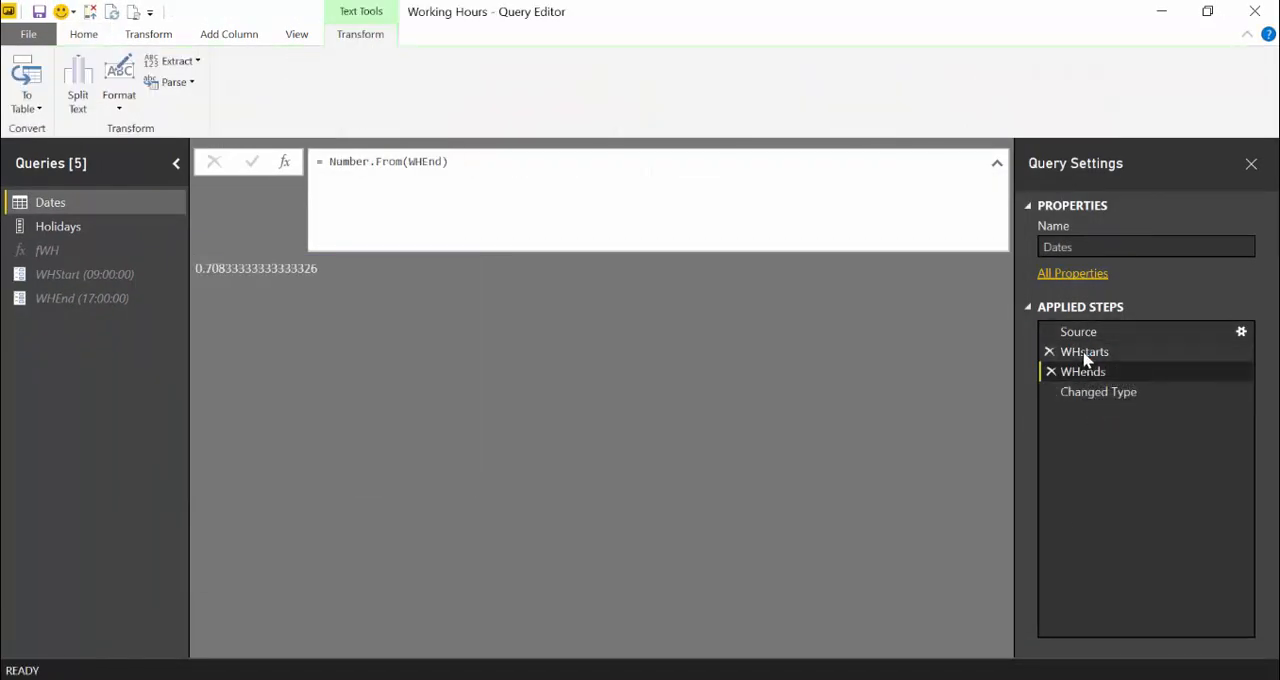
click(1086, 351)
click(1084, 371)
click(1082, 391)
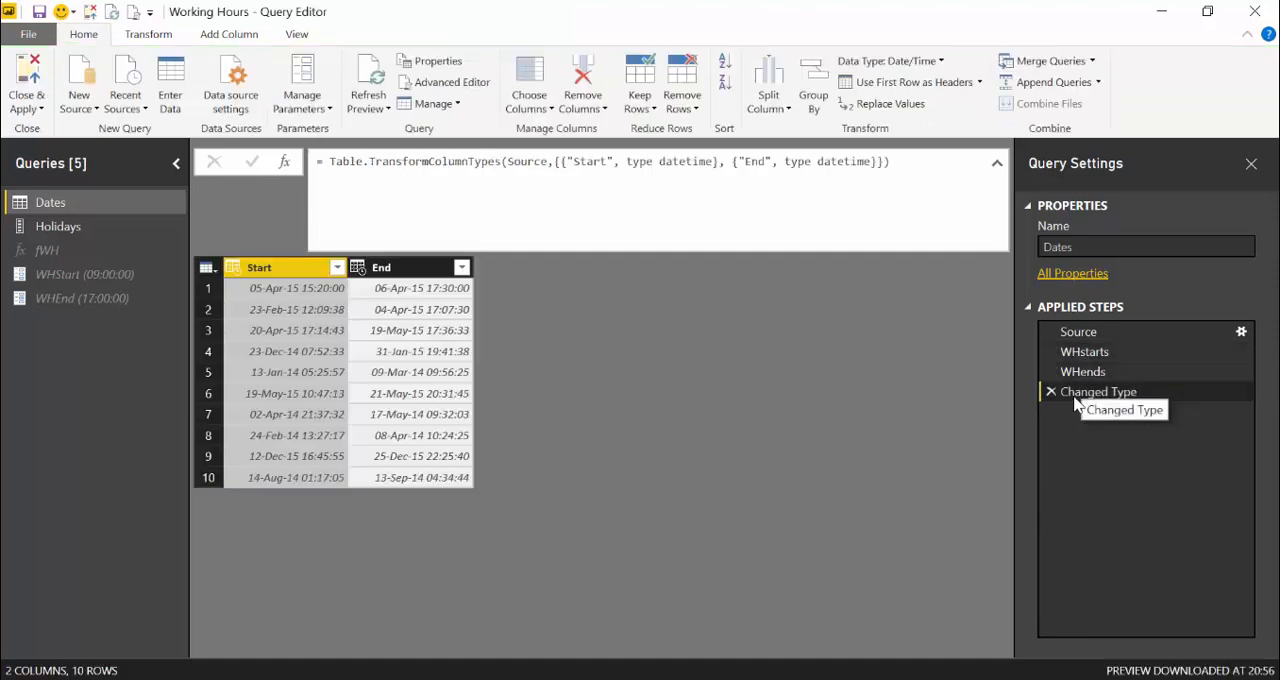
- Start invoking a custom function on the Dates table with fWH as the function query
click(229, 34)
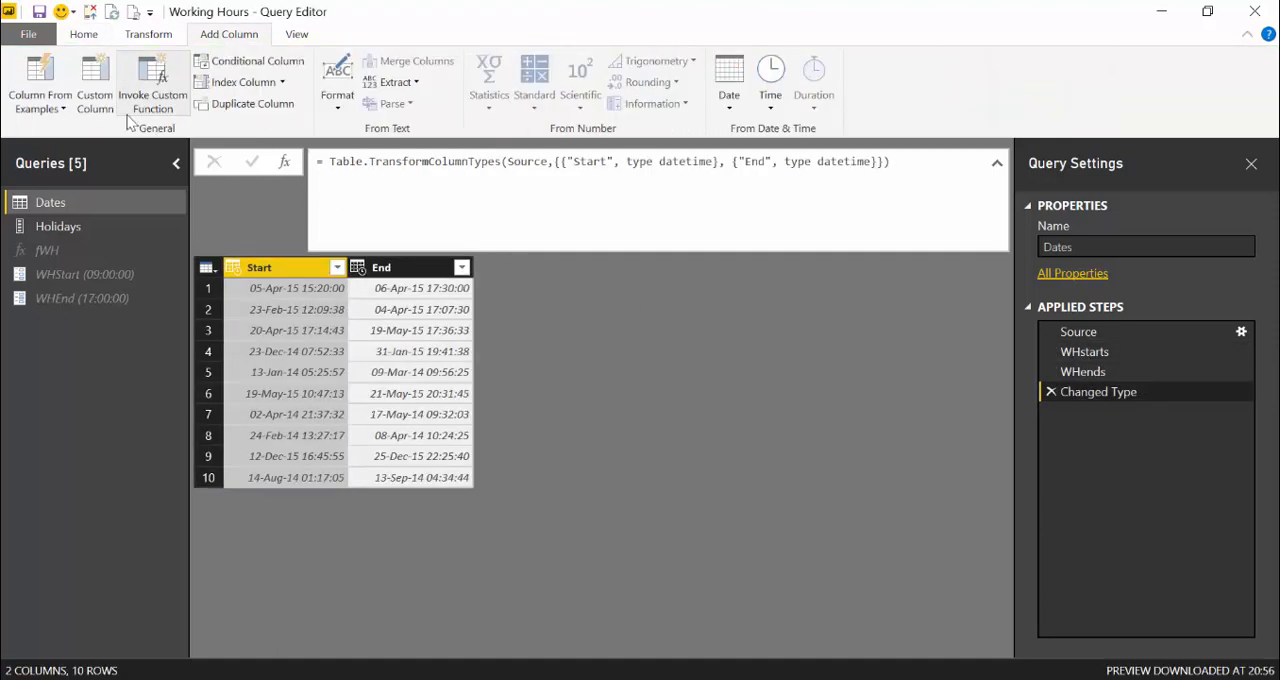
click(153, 92)
click(492, 370)
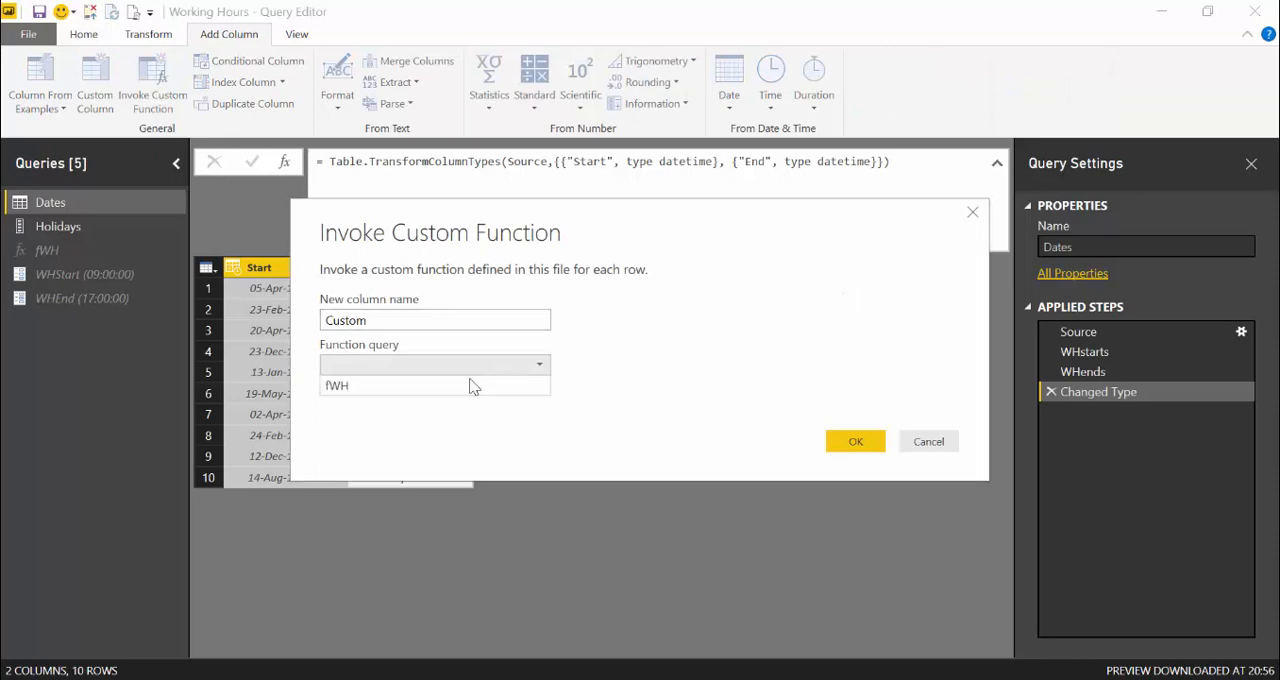
click(439, 386)
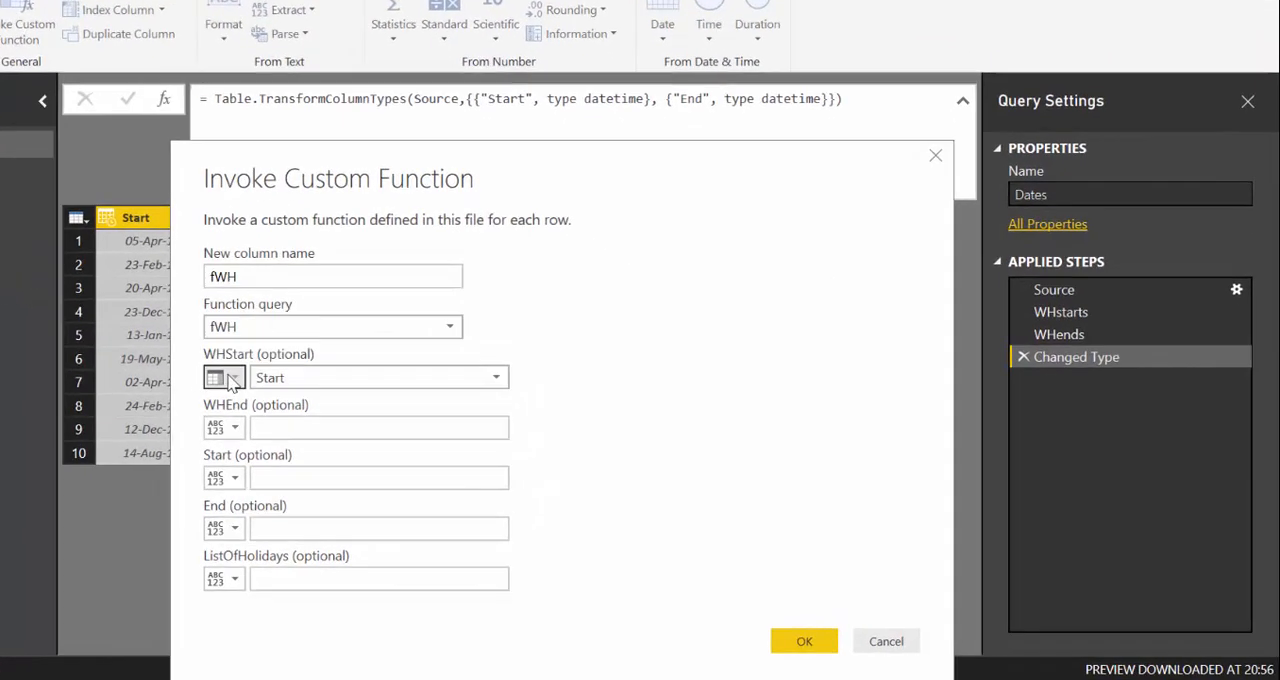
- Give the fWH function's WHStart parameter the typed value WHstarts and its WHEnd parameter the value WHends
click(347, 410)
click(356, 432)
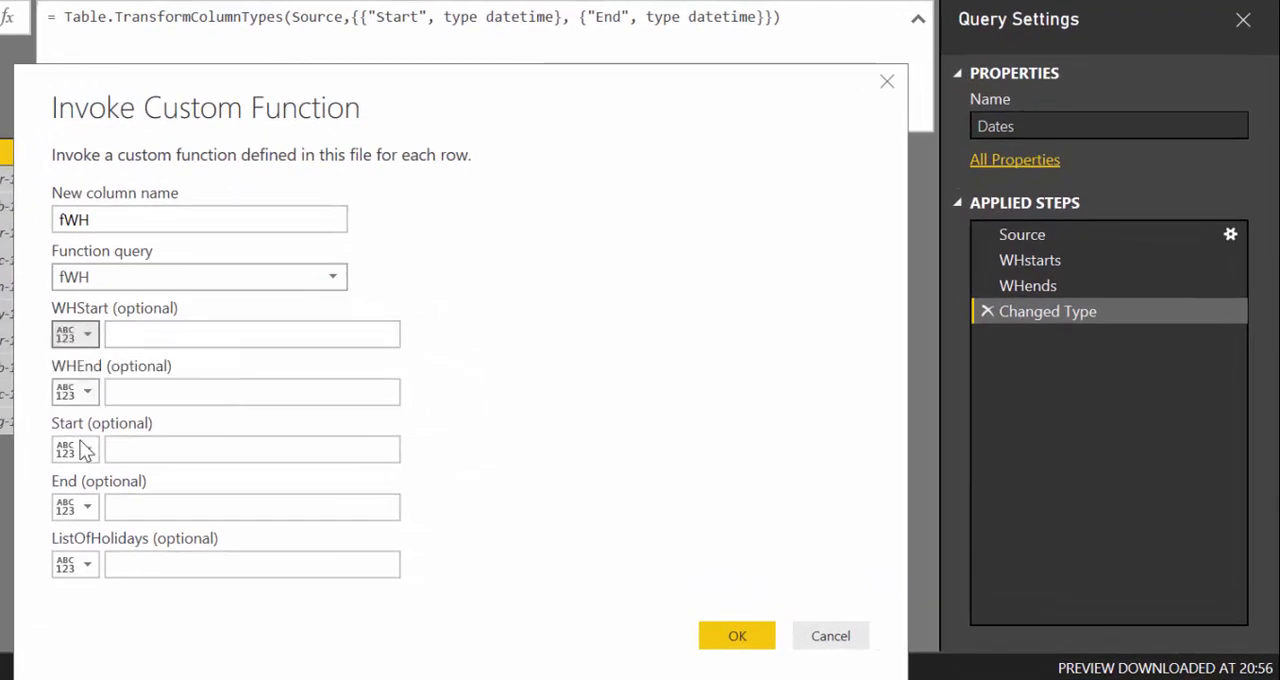
click(163, 337)
text(W)
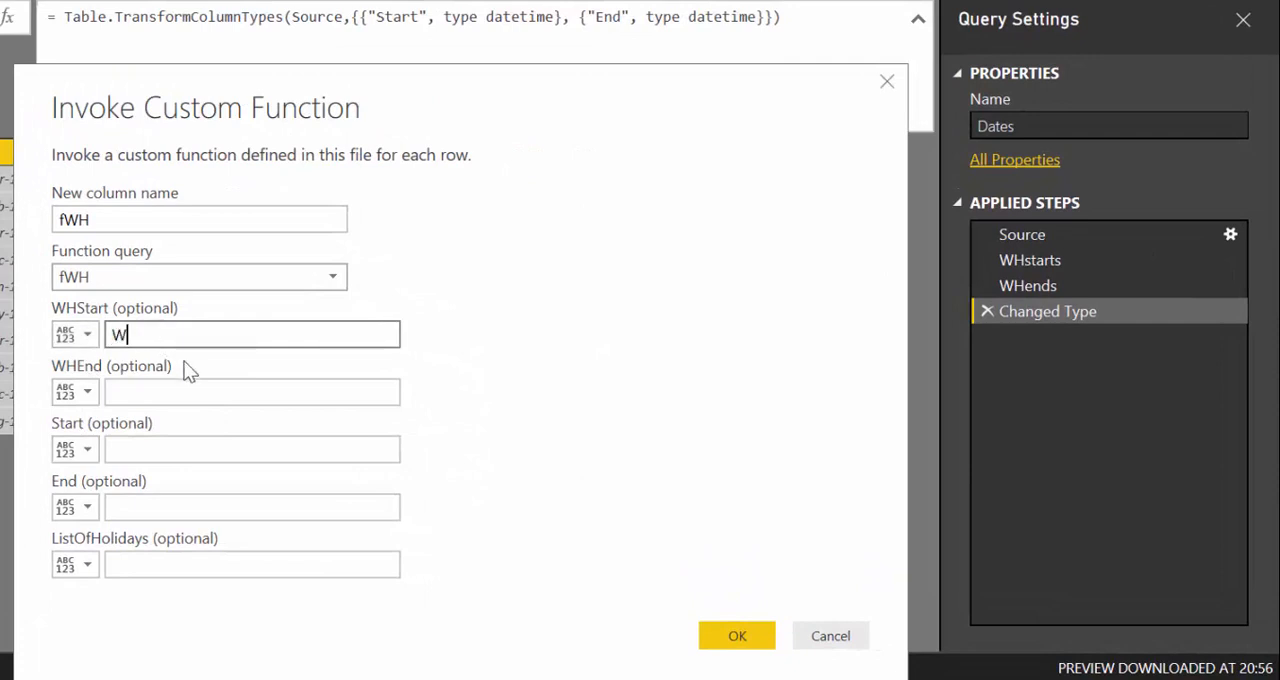
text(Hstarts)
key(Tab)
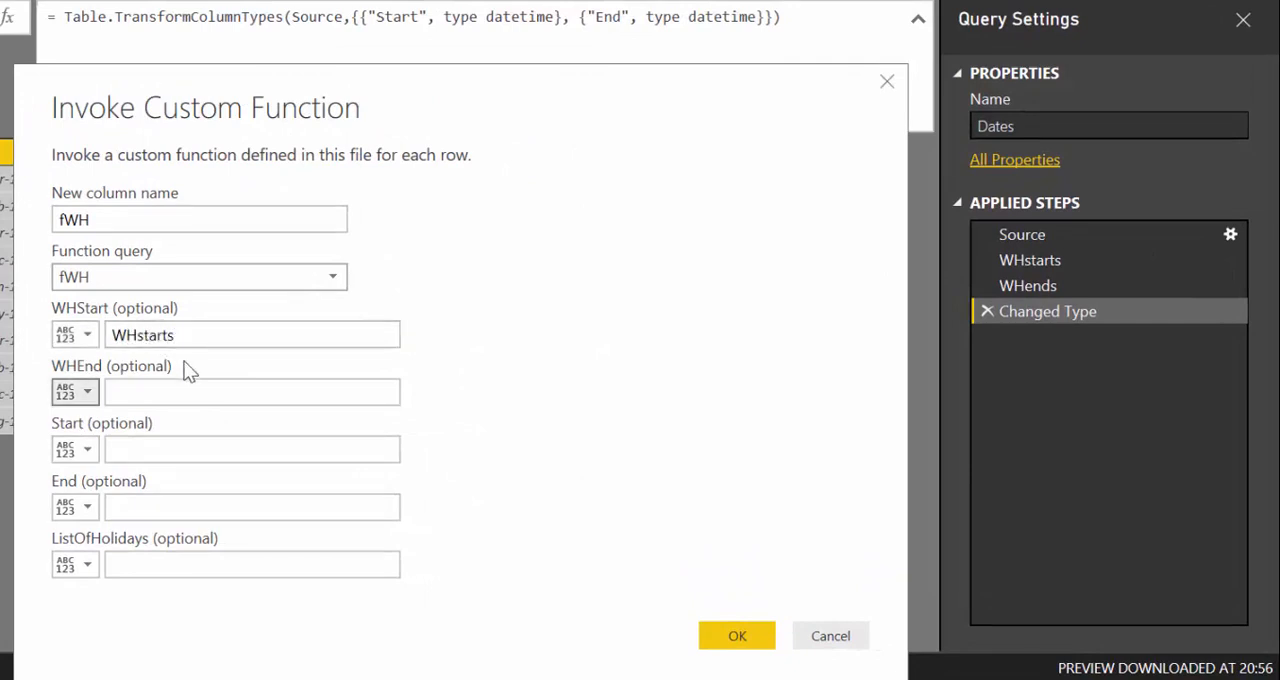
key(Tab)
text(WHends)
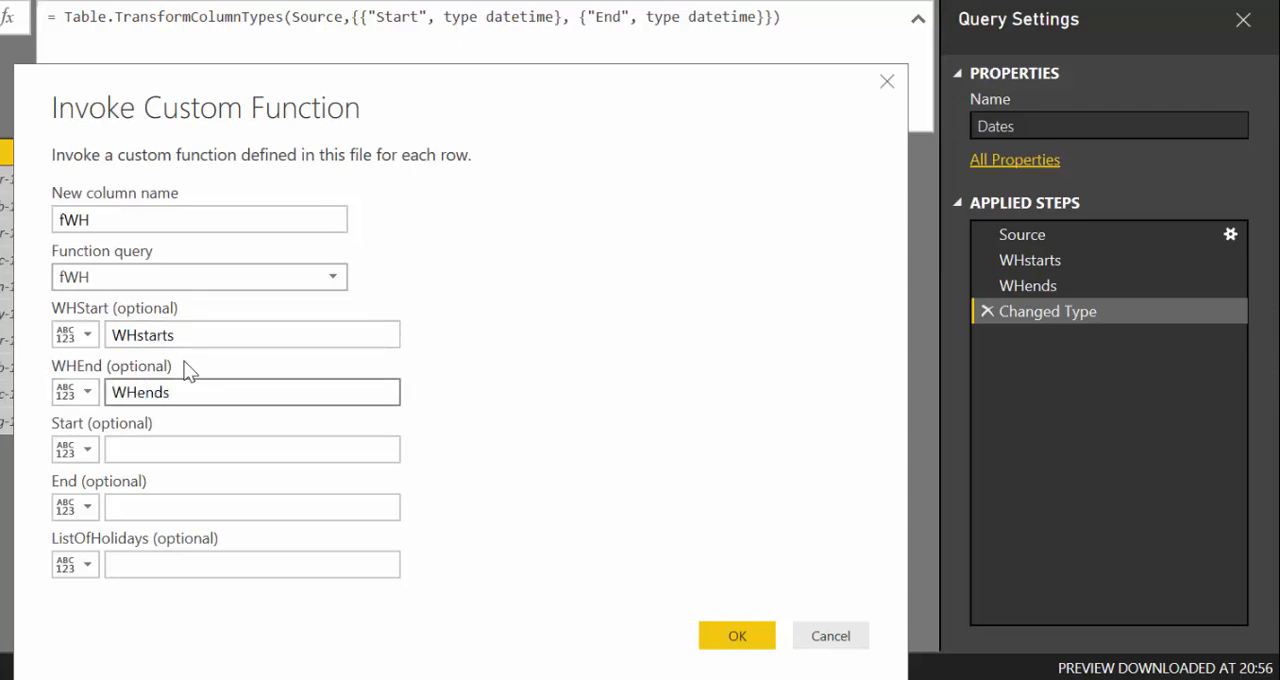
key(Tab)
key(Tab)
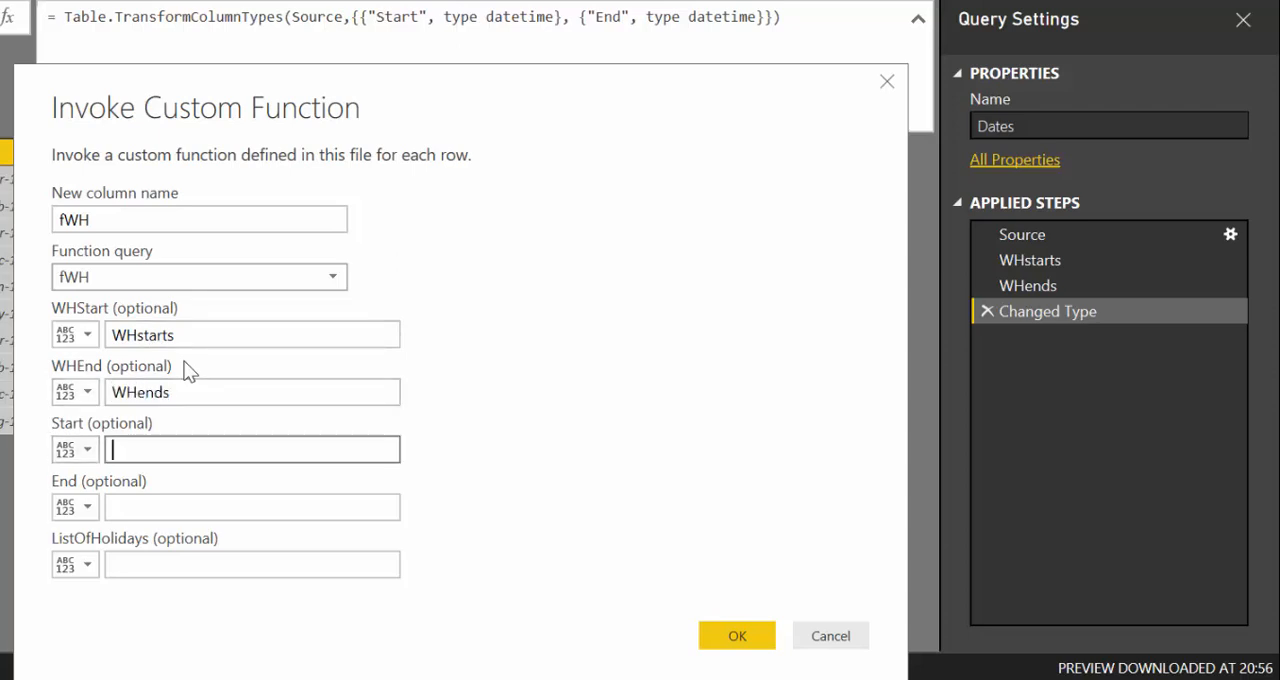
- Map the Start and End parameters to the Start and End columns, enter Holidays for ListOfHolidays and confirm the function call
click(66, 451)
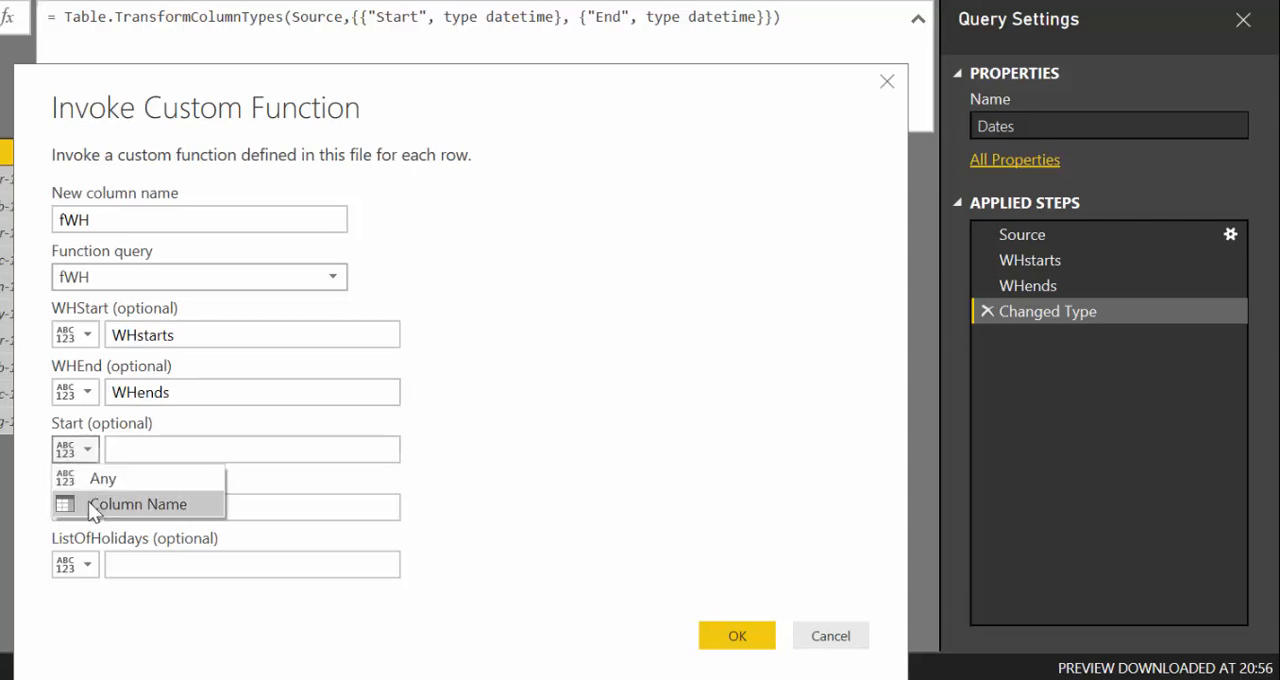
click(88, 501)
click(135, 451)
click(133, 478)
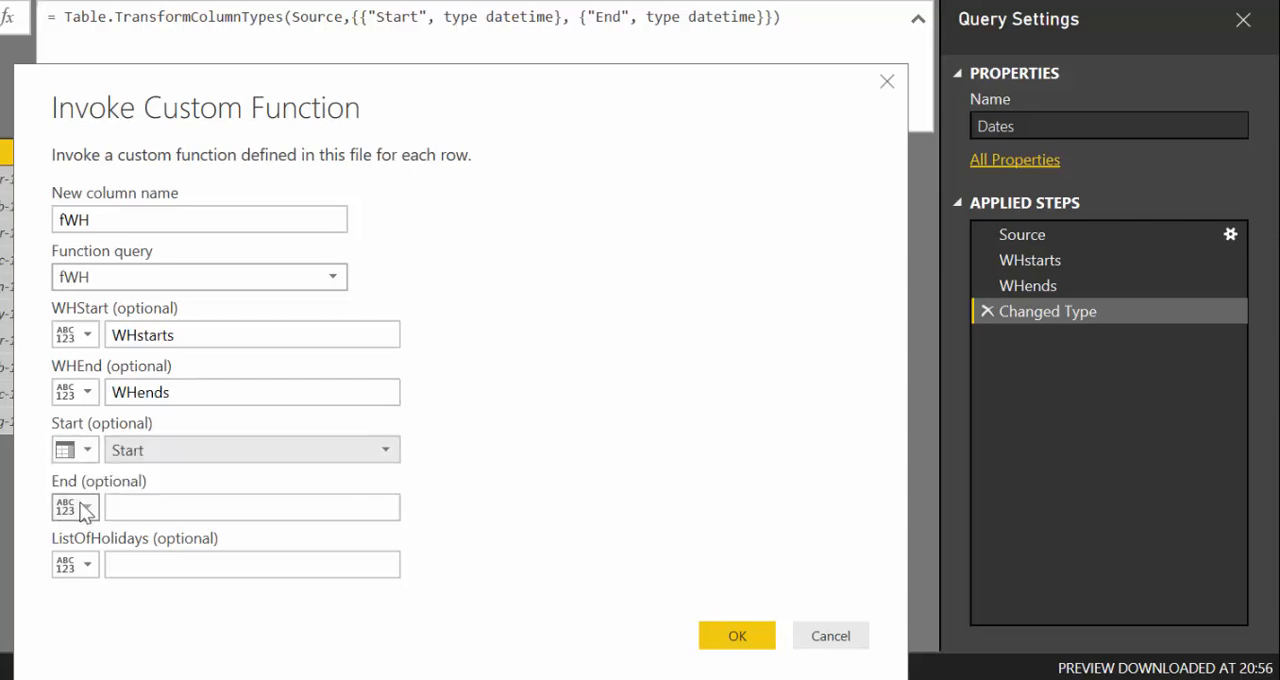
click(75, 507)
click(105, 557)
click(130, 507)
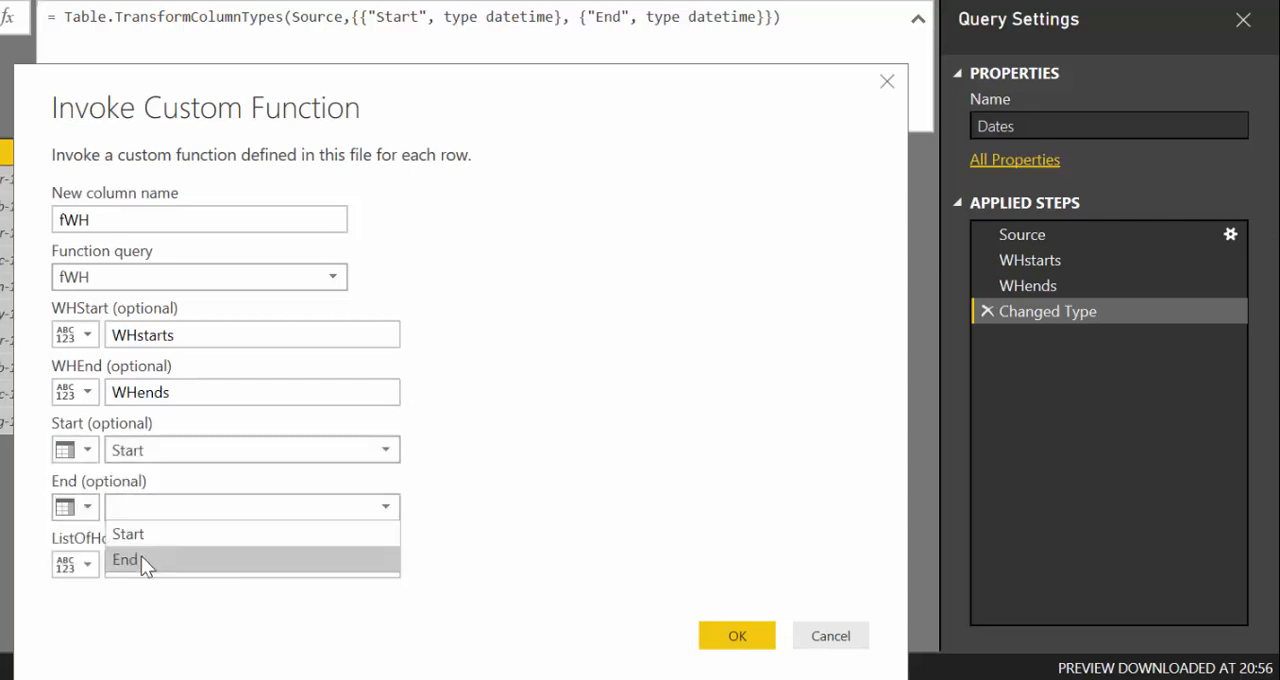
click(141, 556)
click(80, 564)
click(160, 568)
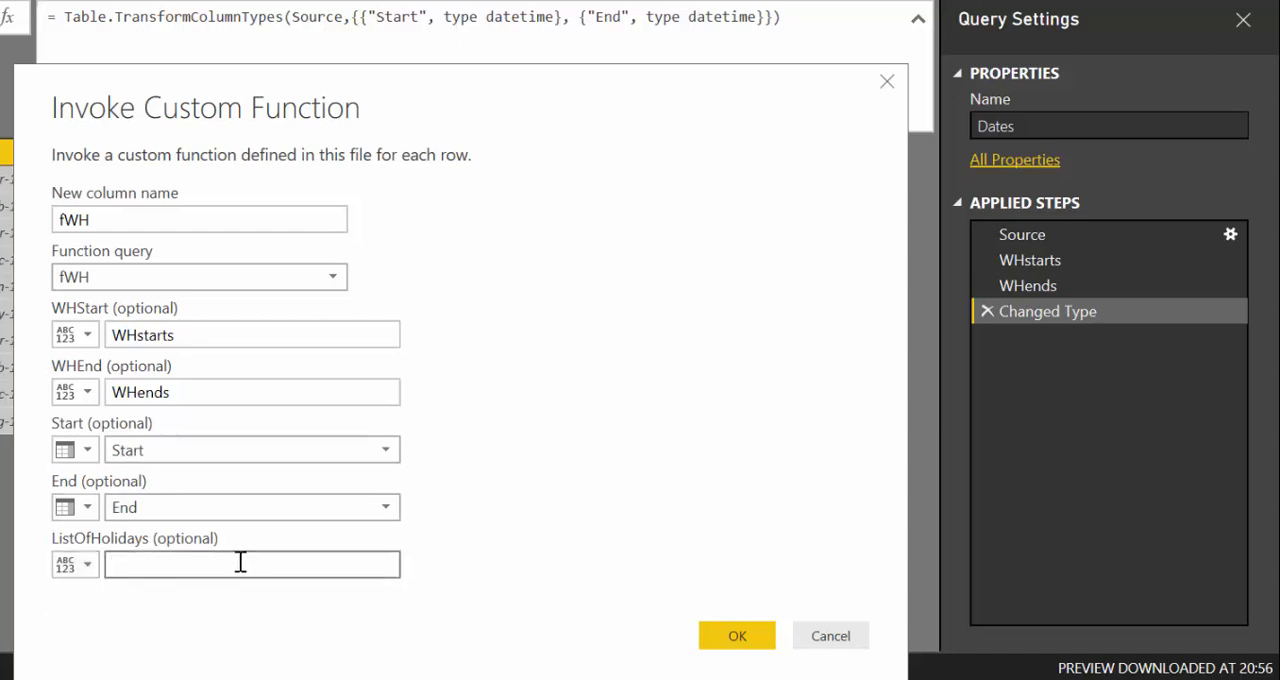
text(Holidays)
click(740, 632)
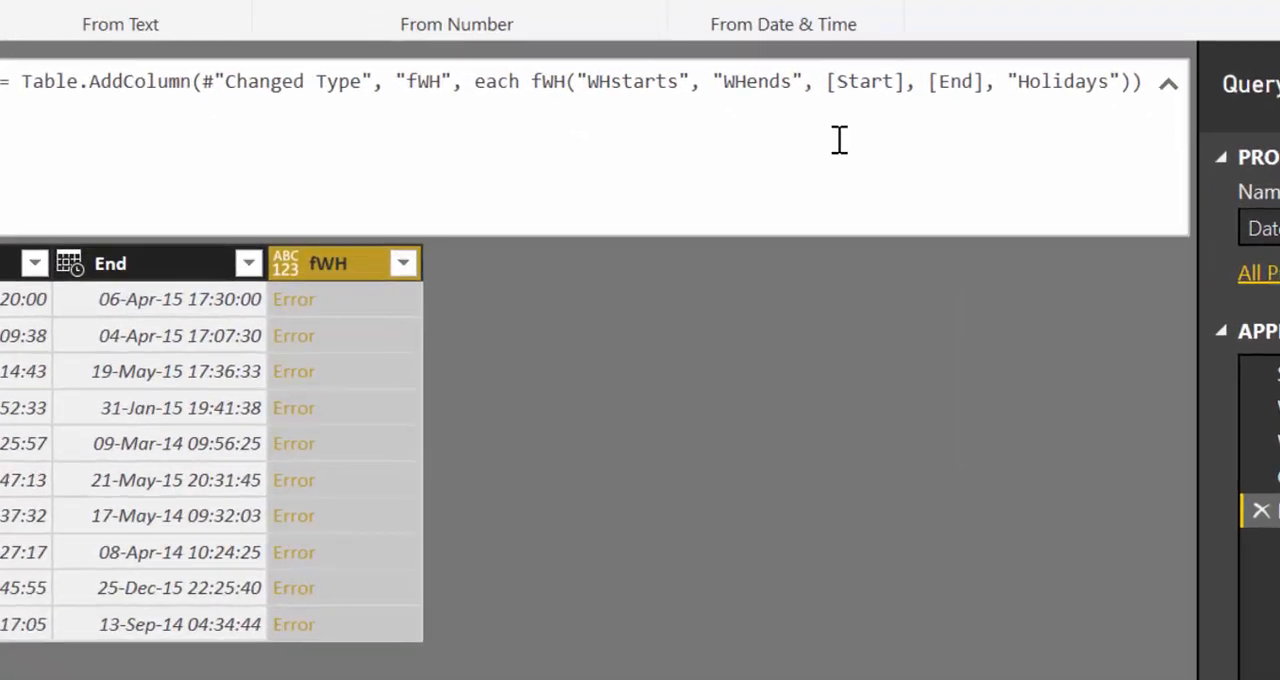
- Remove the quotation marks around WHstarts and WHends in the fWH column's formula
click(588, 81)
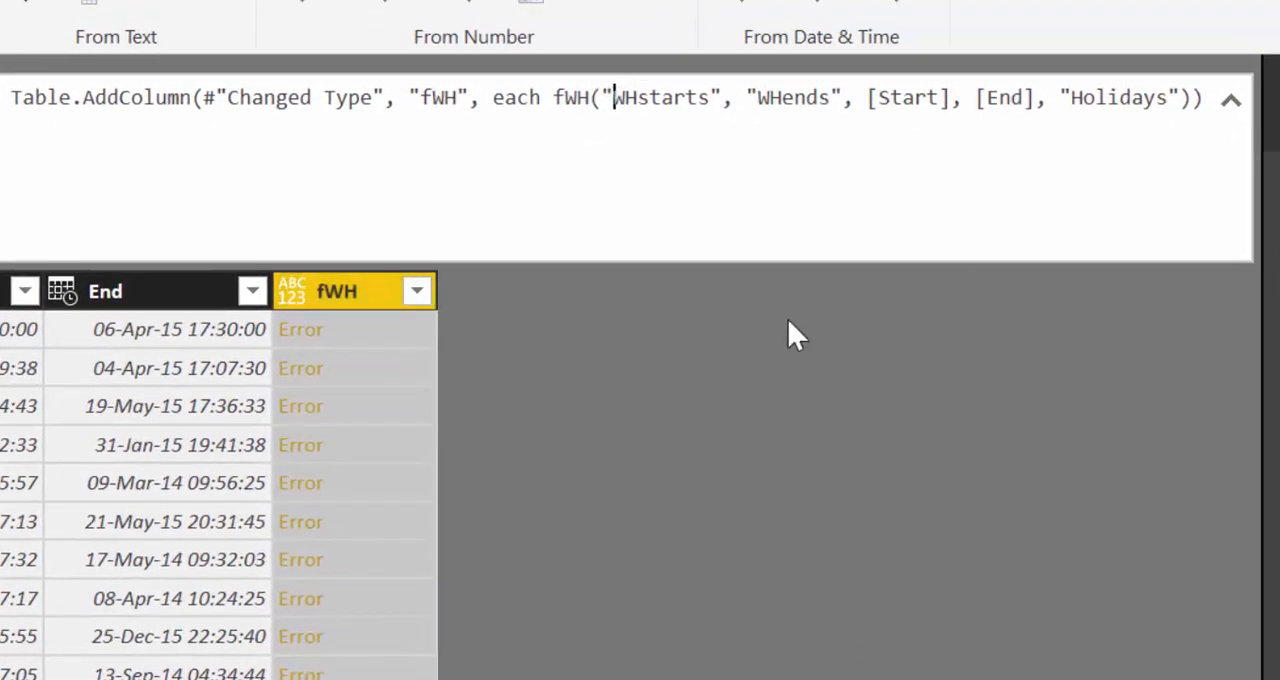
key(BackSpace)
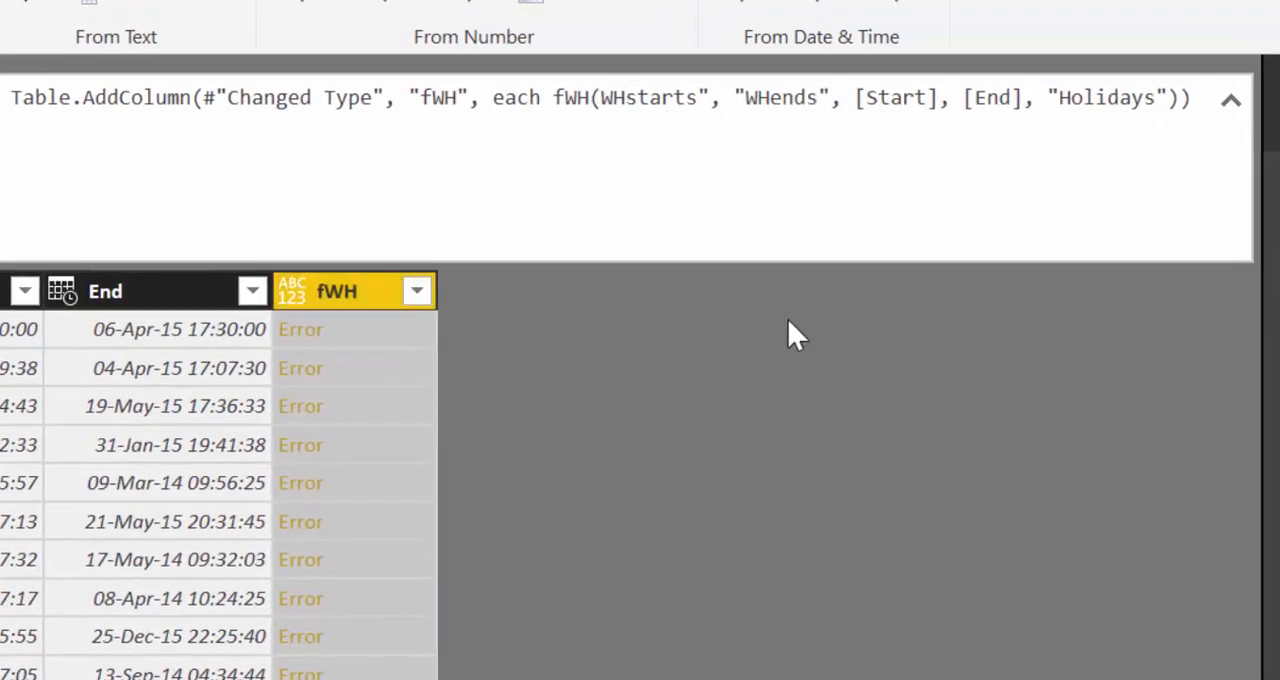
key(Right)
key(Right)
key(Right)
key(Right)
key(Right)
key(Right)
key(Right)
key(Right)
key(Right)
key(BackSpace)
key(Right)
key(Right)
key(Right)
key(BackSpace)
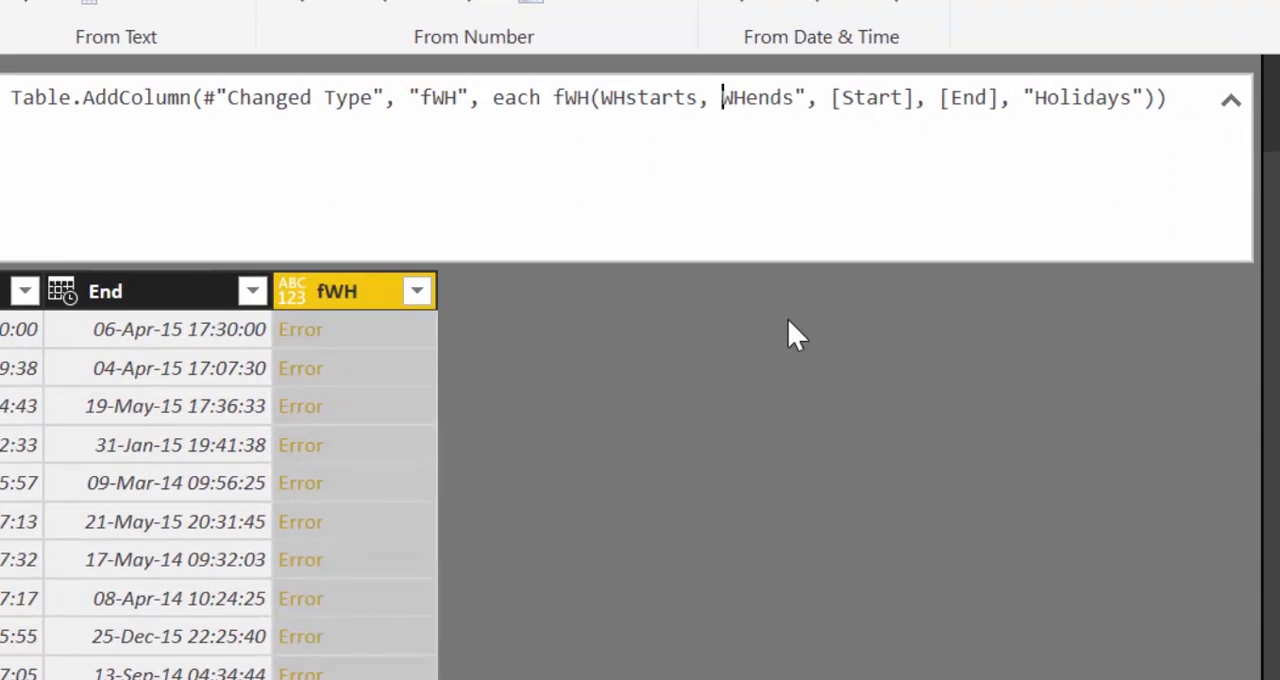
key(Right)
key(Right)
key(Right)
key(Right)
key(BackSpace)
- Remove the quotation marks around Holidays in the fWH column's formula and apply the formula
key(ctrl+Right)
key(ctrl+Right)
key(ctrl+Right)
key(ctrl+Right)
key(ctrl+Right)
key(ctrl+Right)
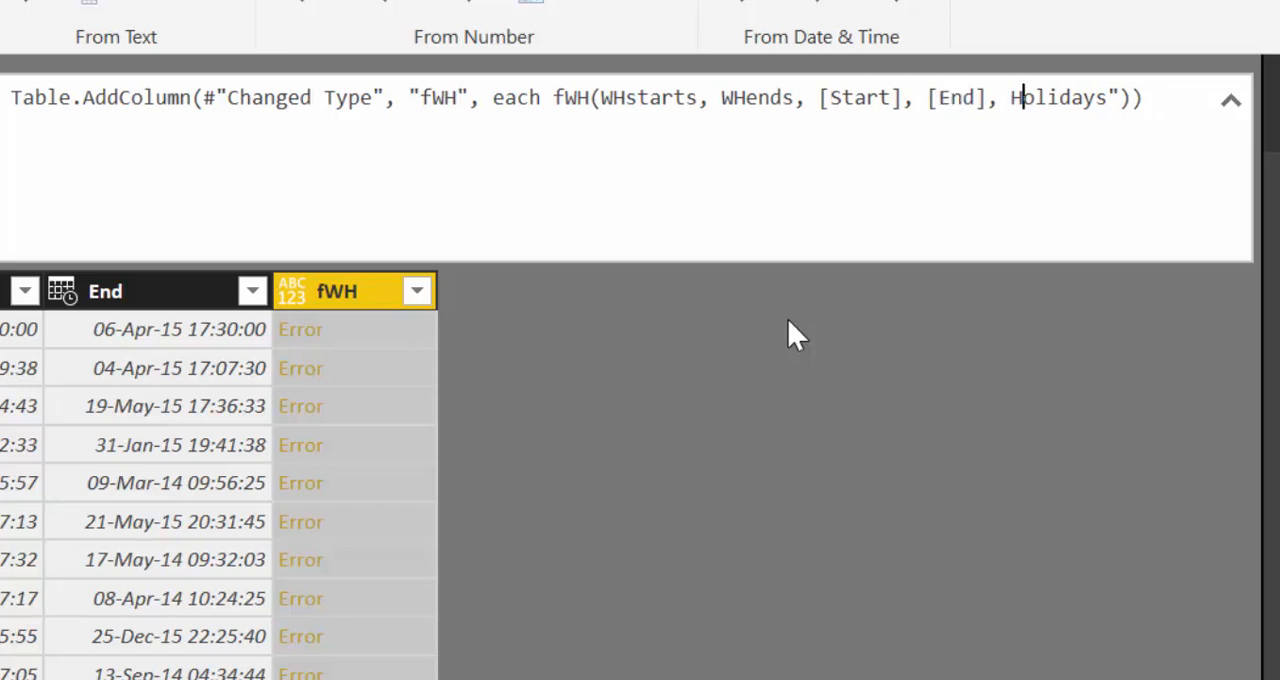
key(Right)
key(Right)
key(Right)
key(Right)
key(Right)
key(Right)
key(Right)
key(Delete)
key(Return)
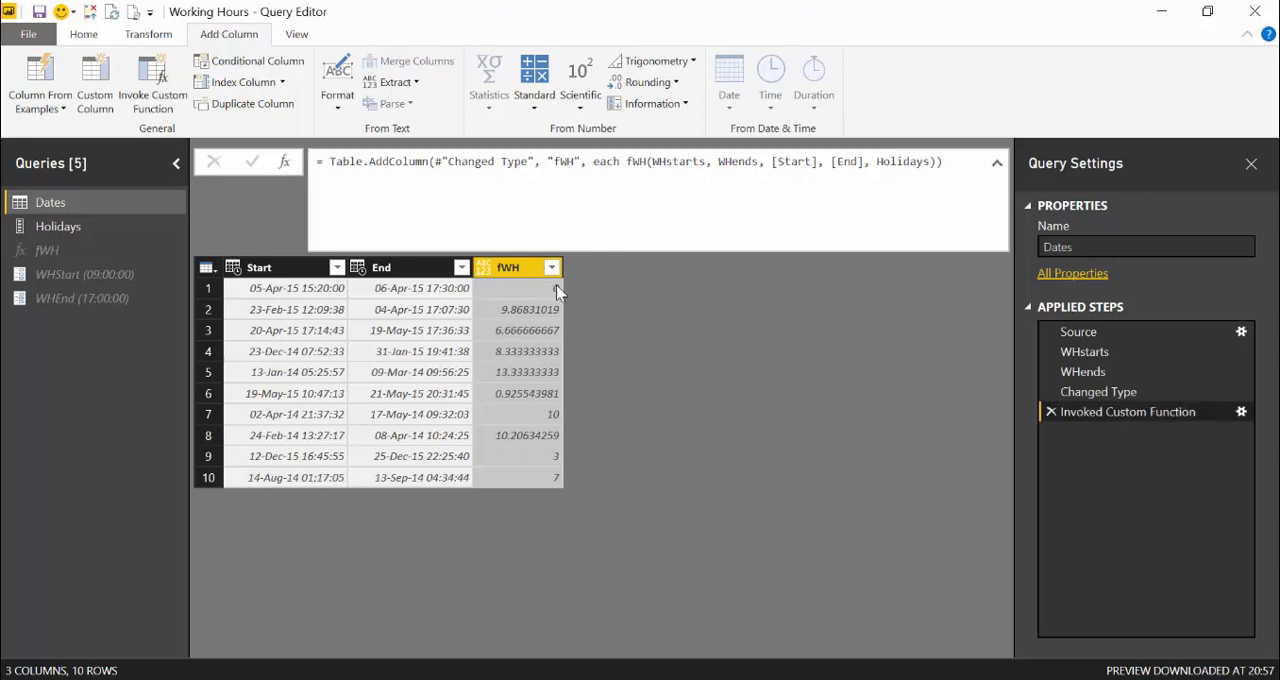
- Add a column that multiplies the fWH values by 24
click(536, 100)
click(540, 147)
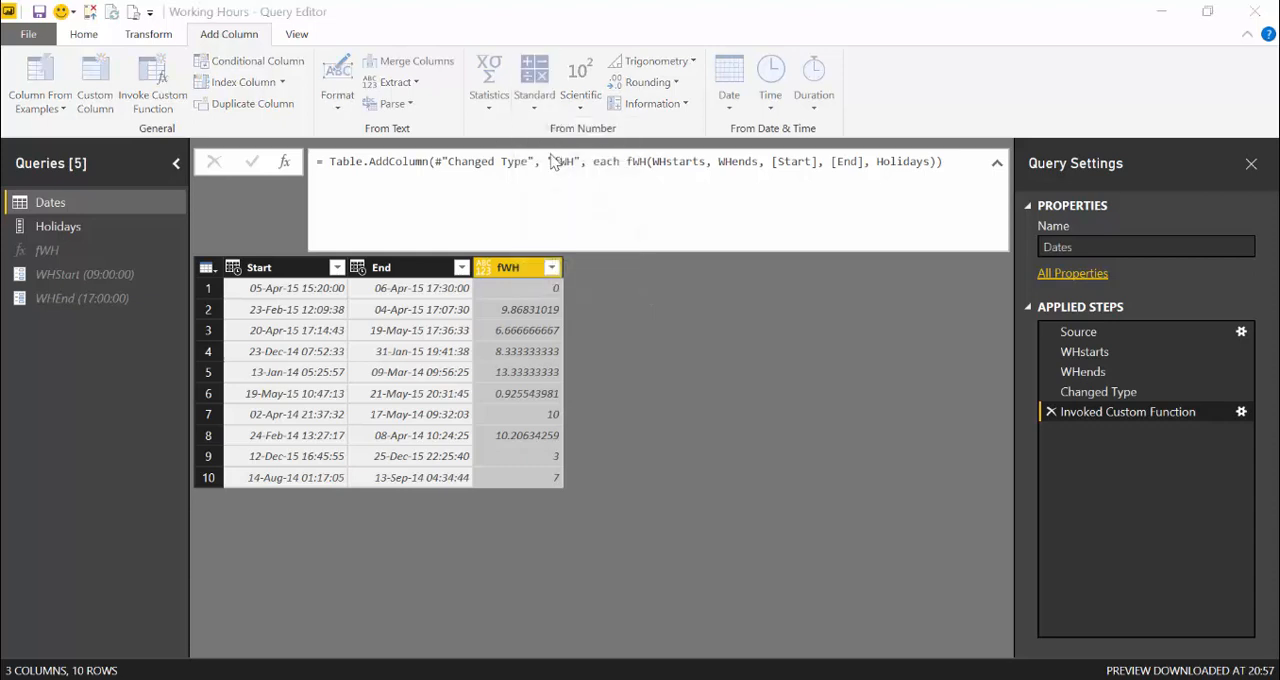
text(24)
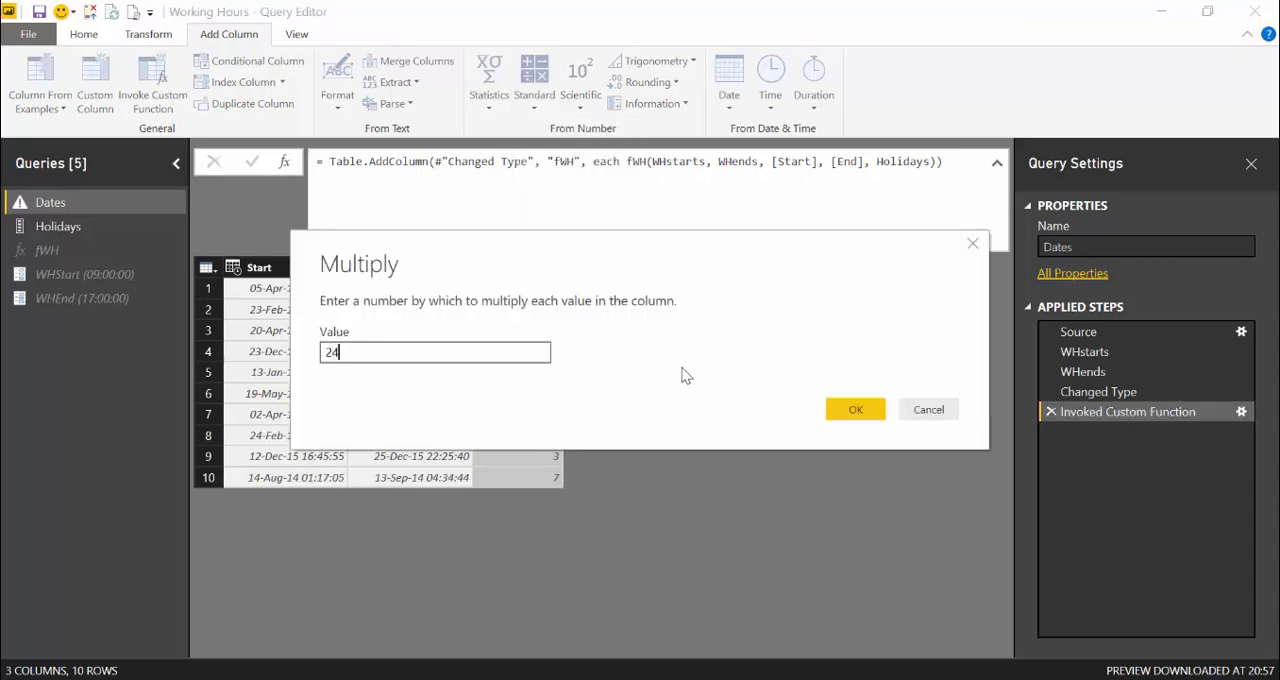
click(857, 417)
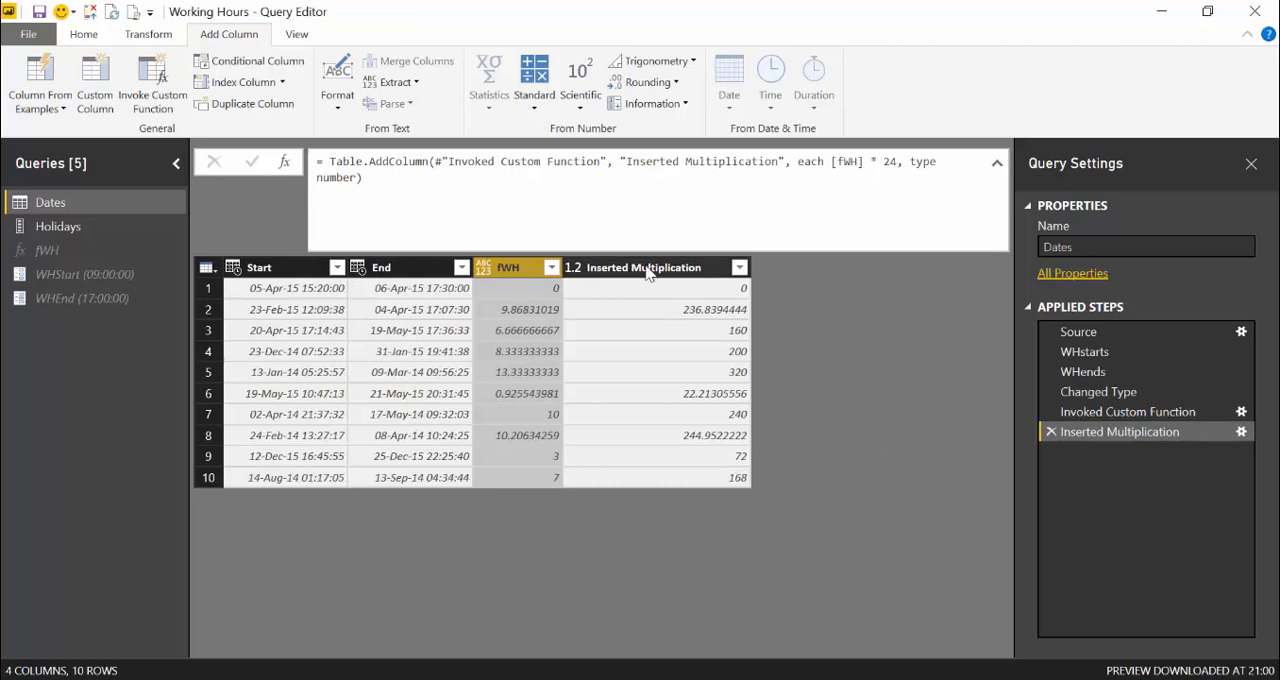
- Rename the Inserted Multiplication column as Working Hours
click(648, 272)
double_click(646, 268)
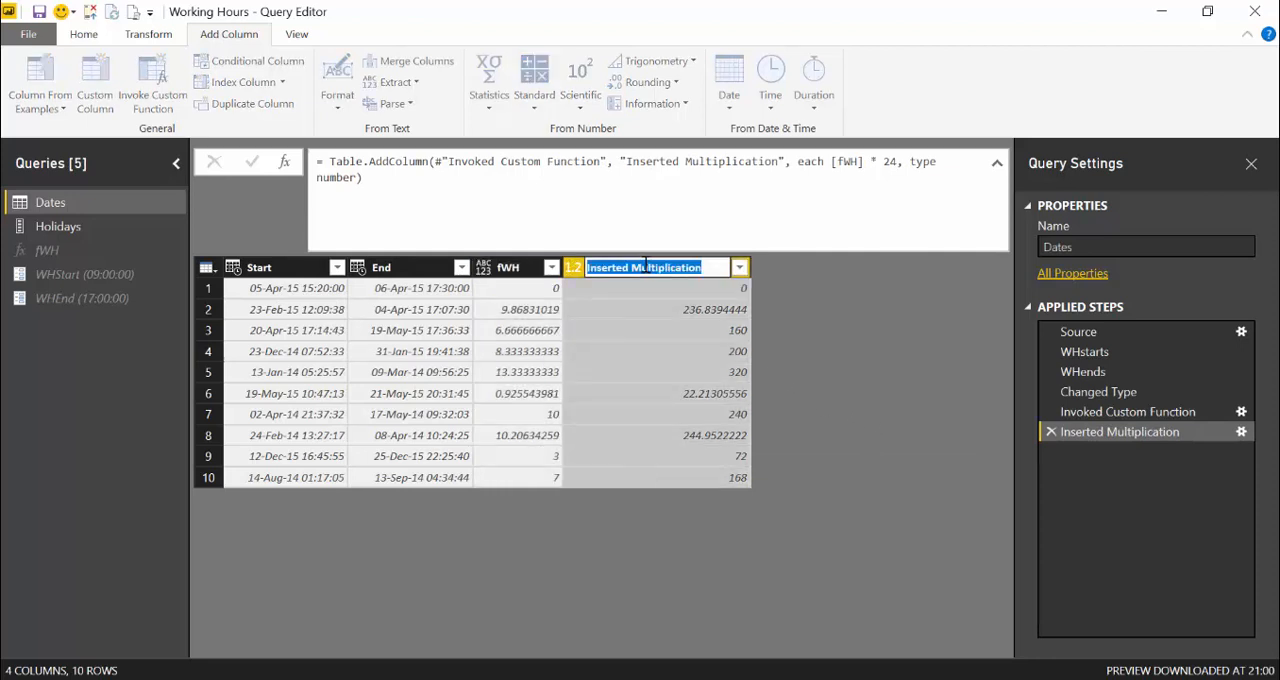
text(Working )
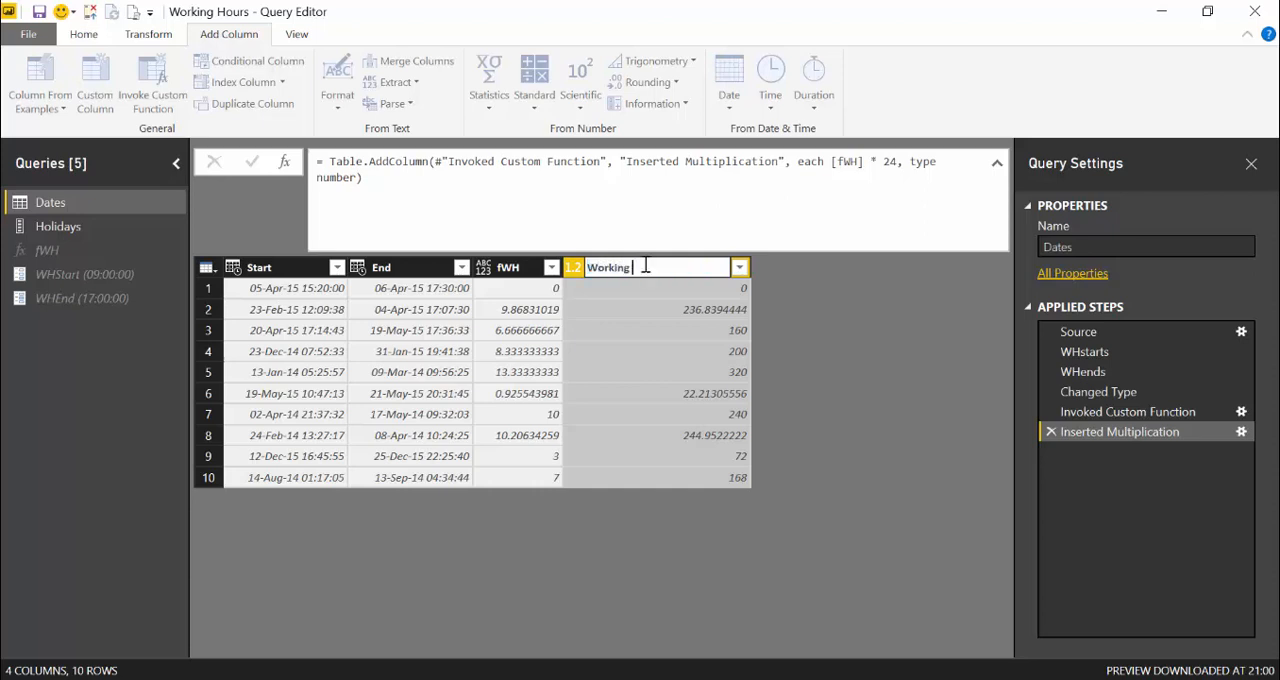
text(Hours)
key(Return)
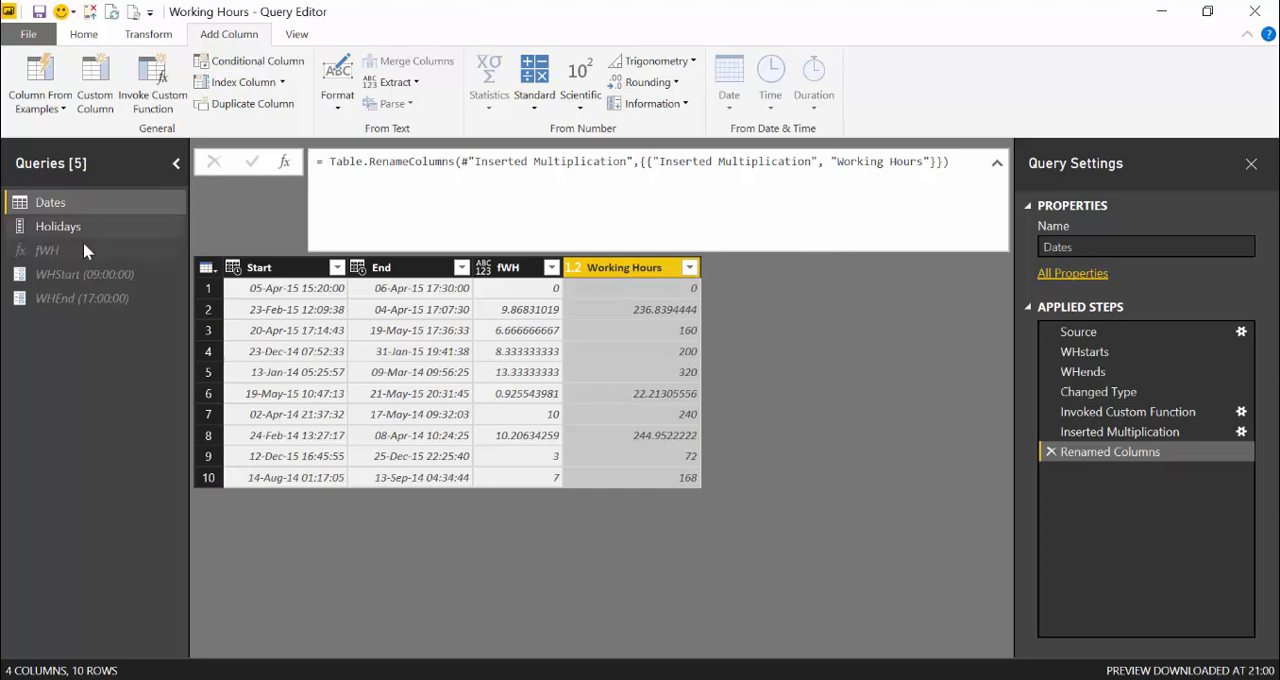
- In the Holidays query, start a custom column after the Changed Type with Locale step with the formula "Turkey"
click(108, 236)
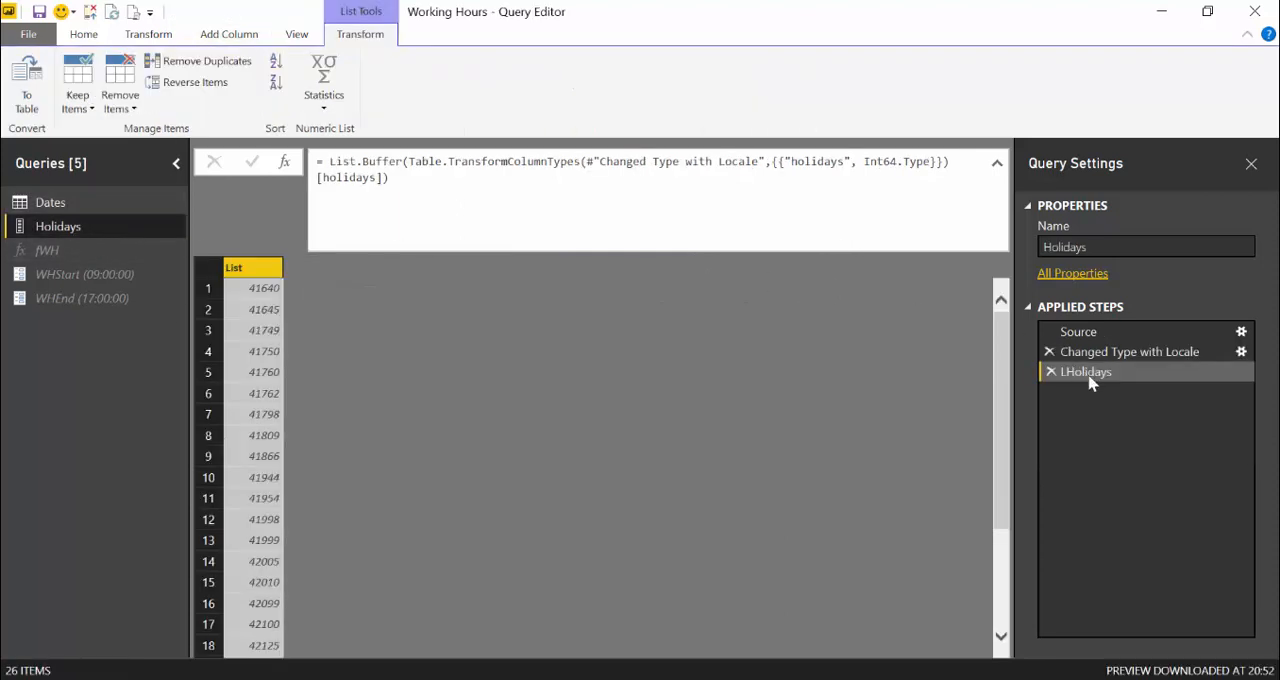
click(1123, 354)
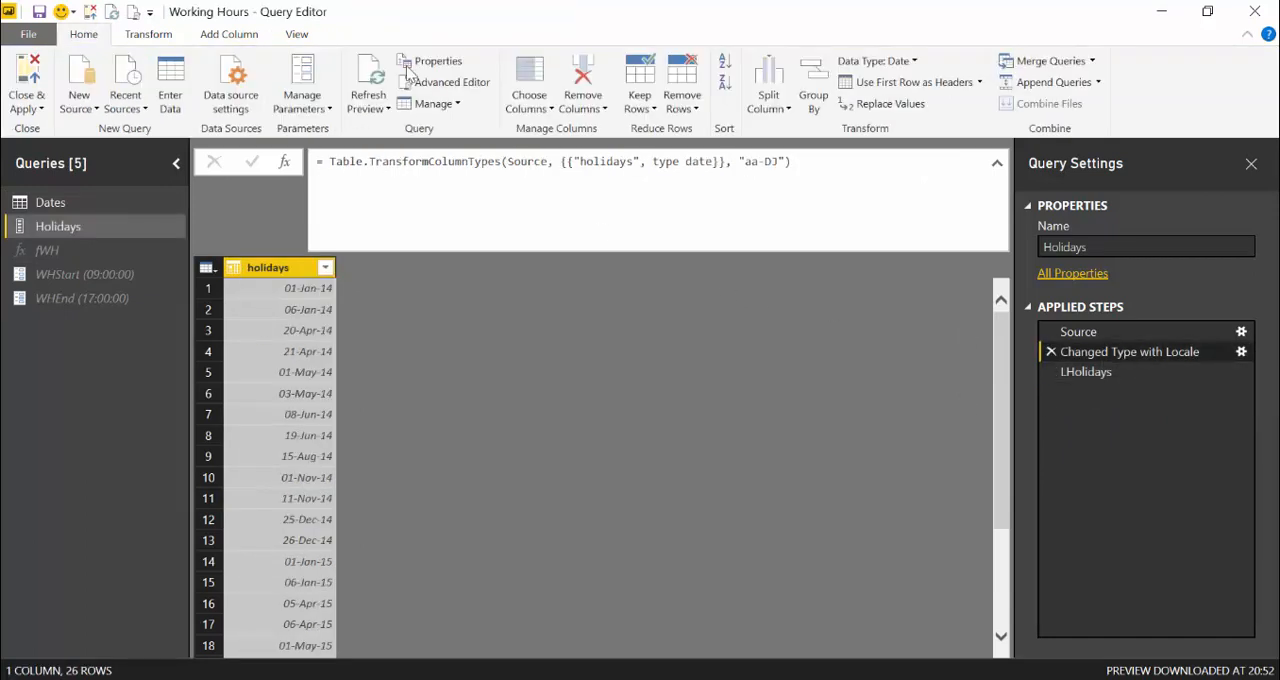
click(245, 36)
click(104, 84)
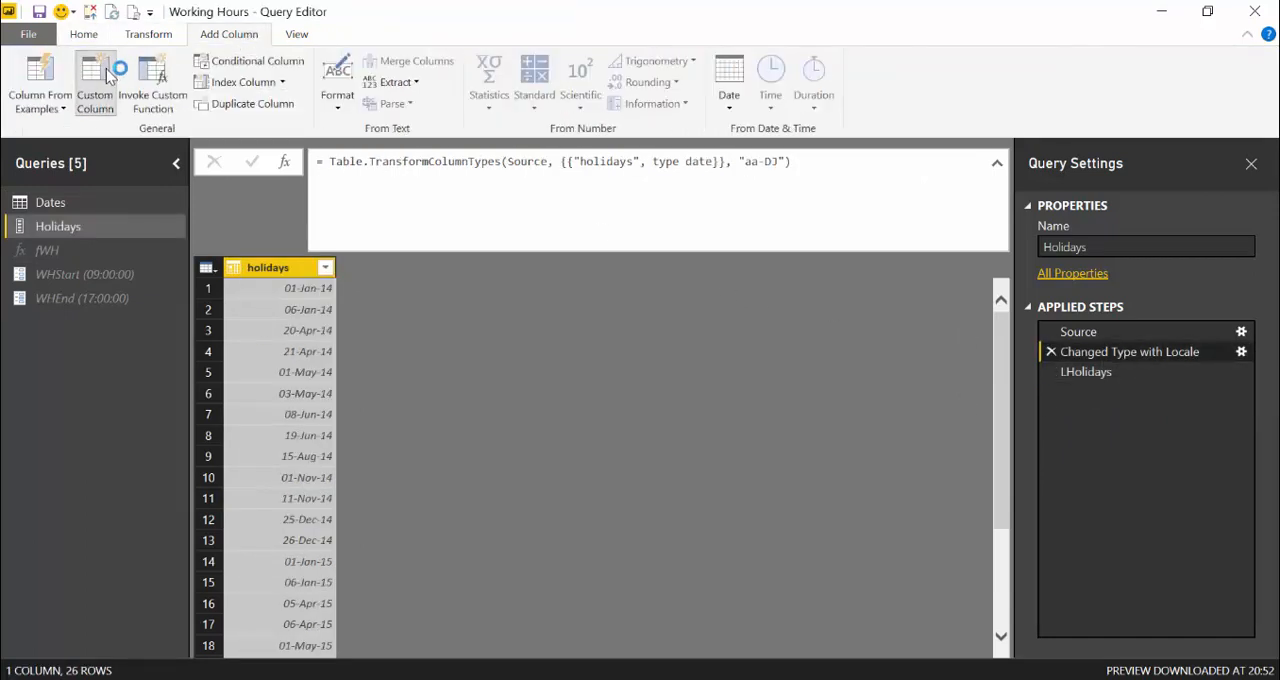
click(737, 394)
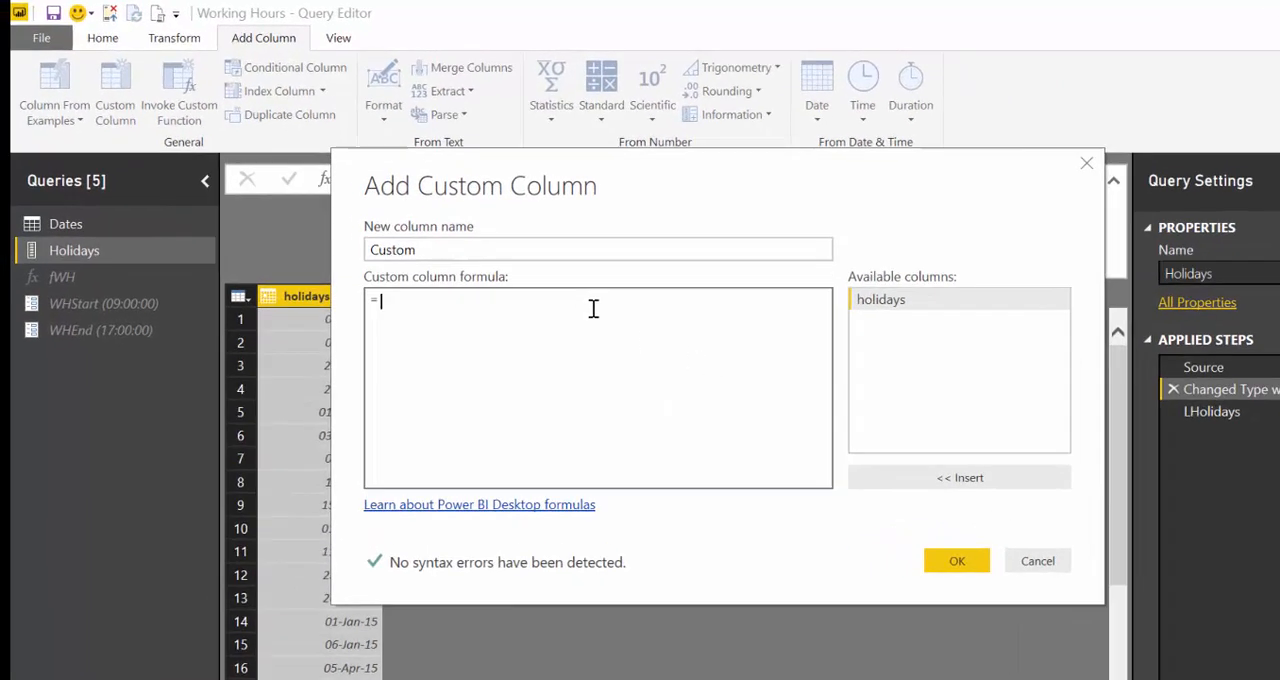
text(")
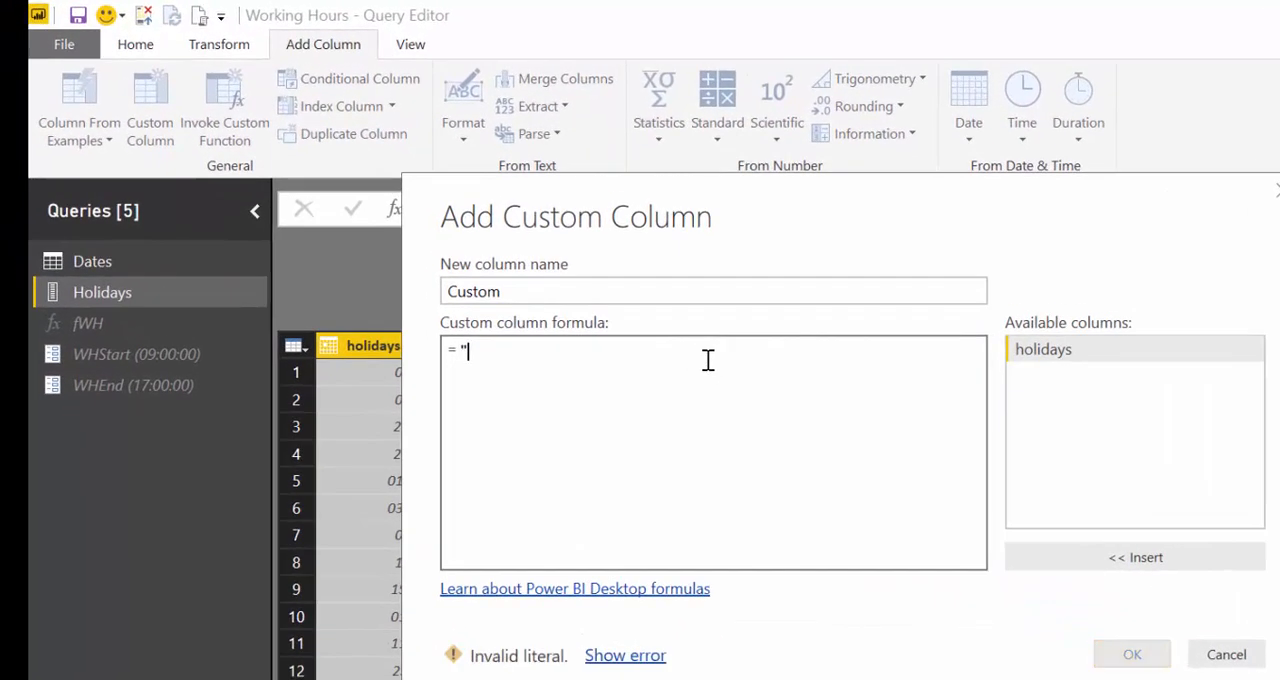
text(Trke)
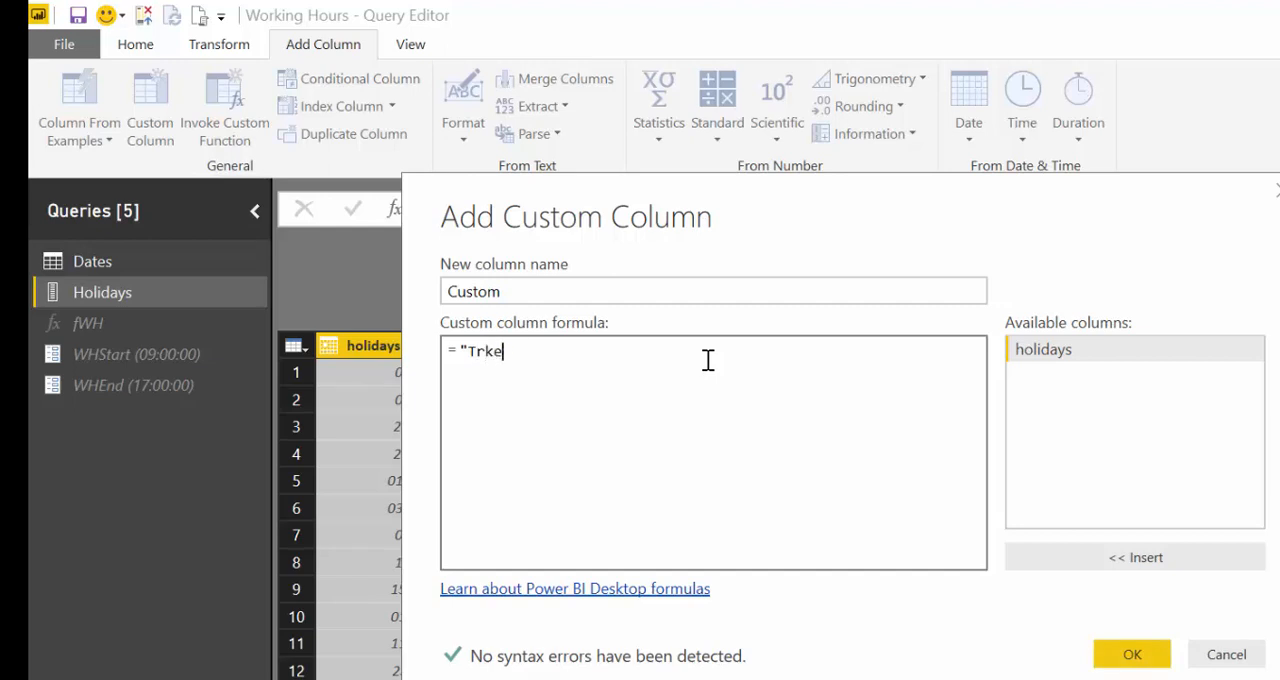
key(BackSpace)
key(BackSpace)
key(BackSpace)
text(urkey")
- Name the new custom column Country and add it to the Holidays query
click(711, 290)
double_click(471, 292)
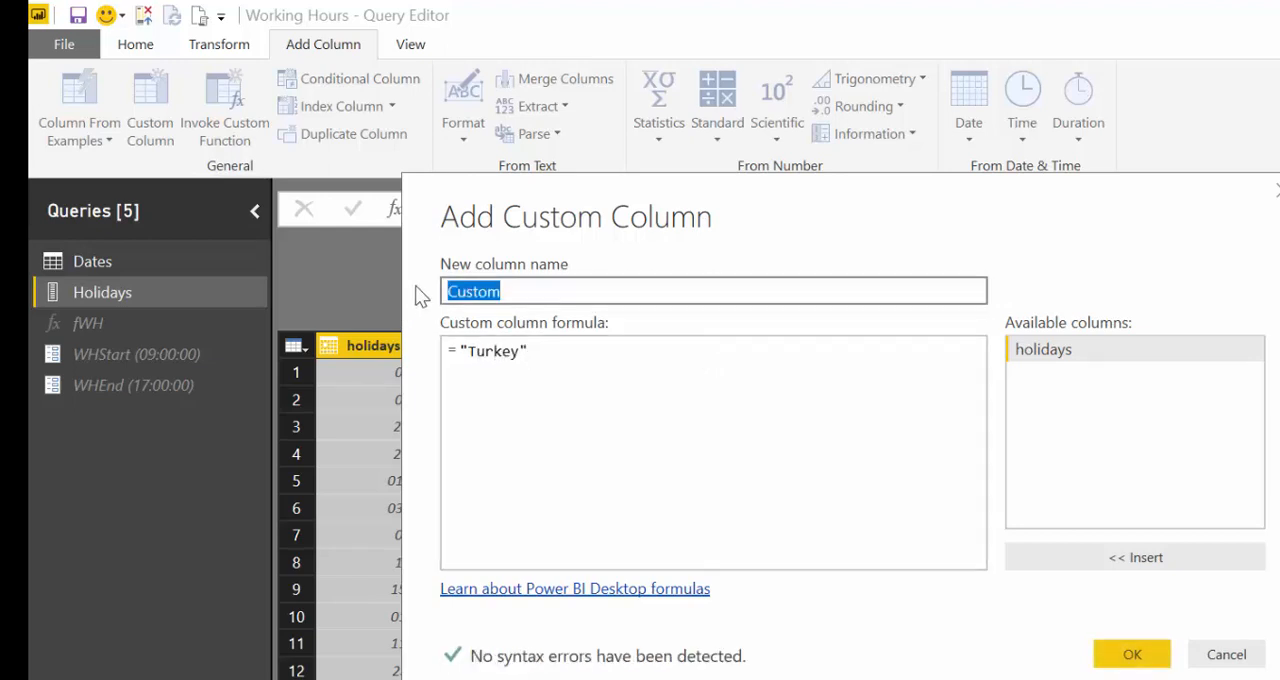
text(Country)
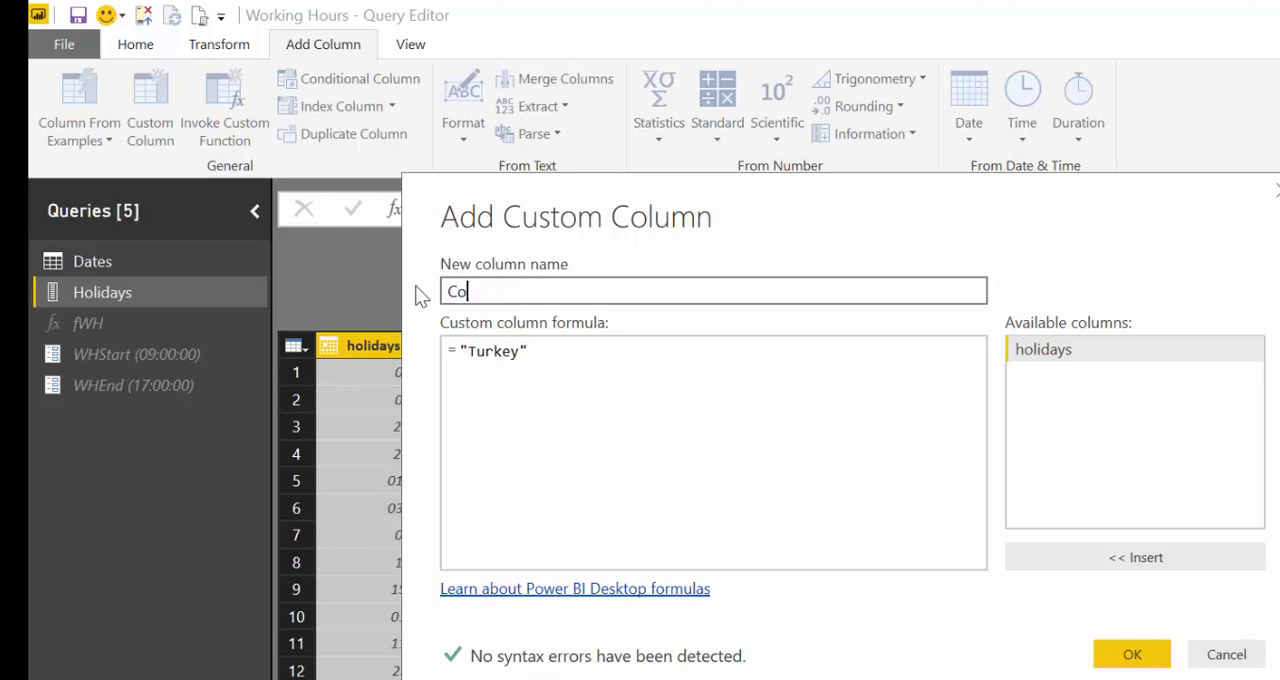
click(1118, 655)
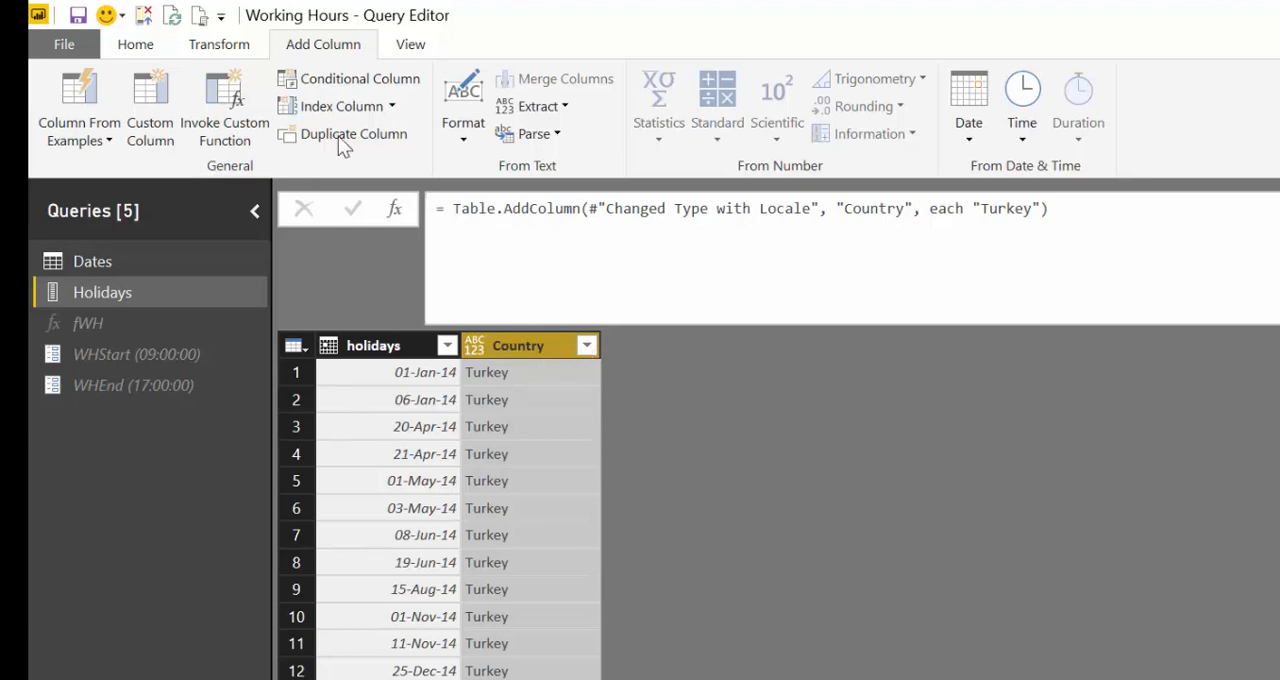
- Create a new query parameter named Country
click(135, 44)
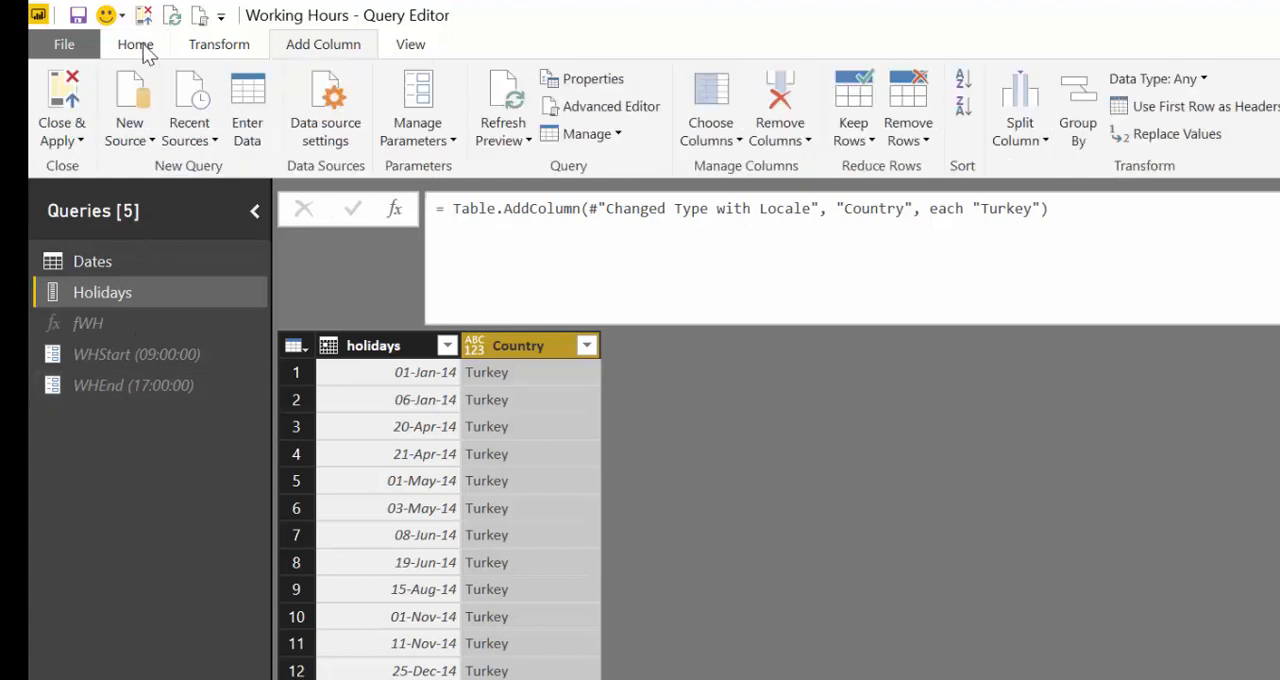
click(437, 98)
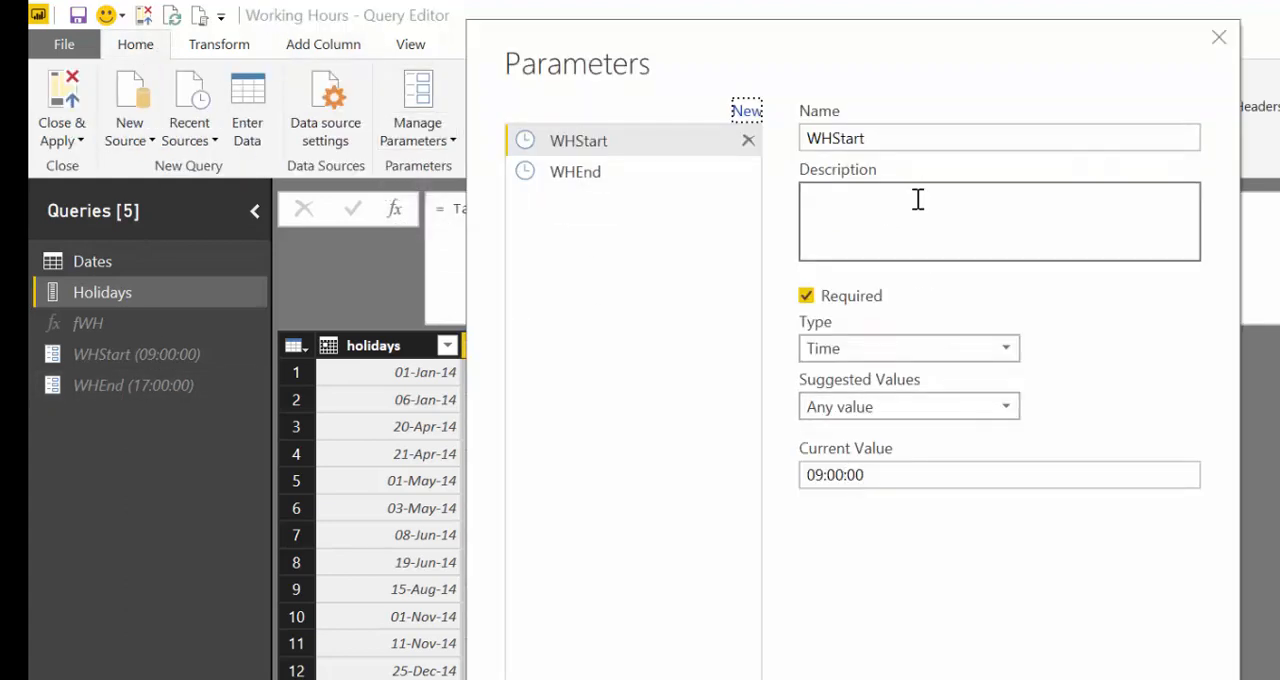
click(746, 111)
text(Country)
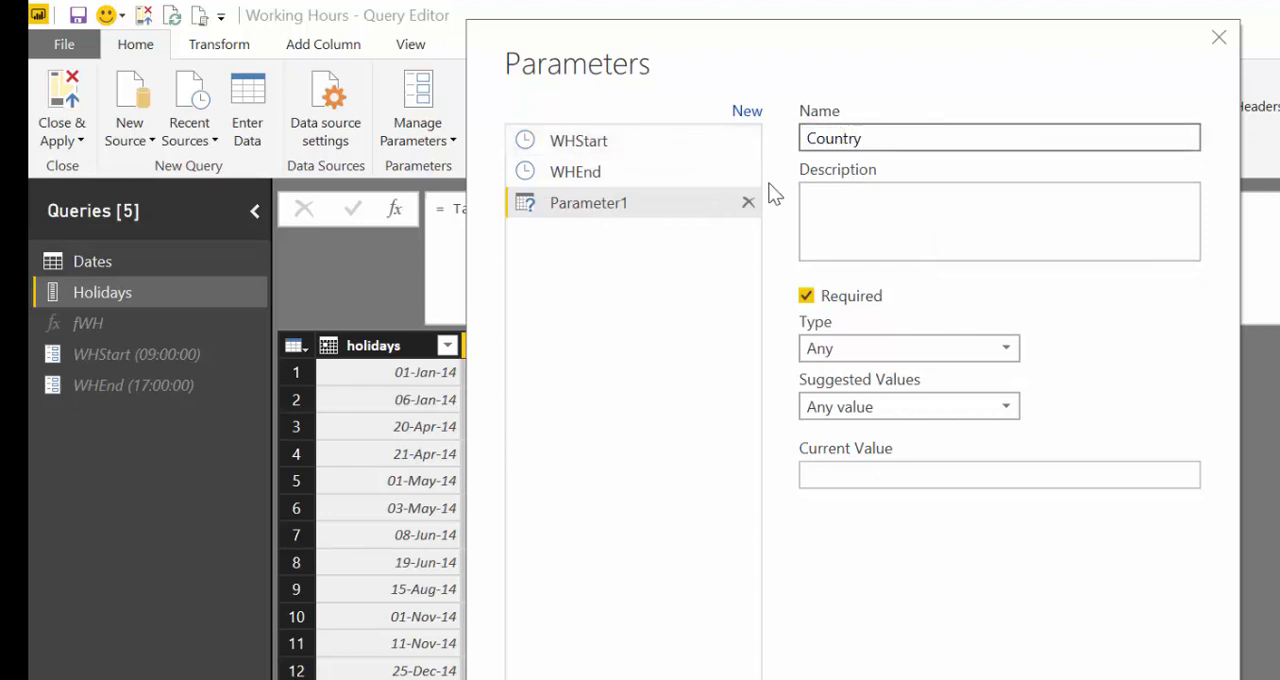
- Restrict the Country parameter's suggested values to a list of values containing Turkey and Spain
click(875, 408)
click(865, 462)
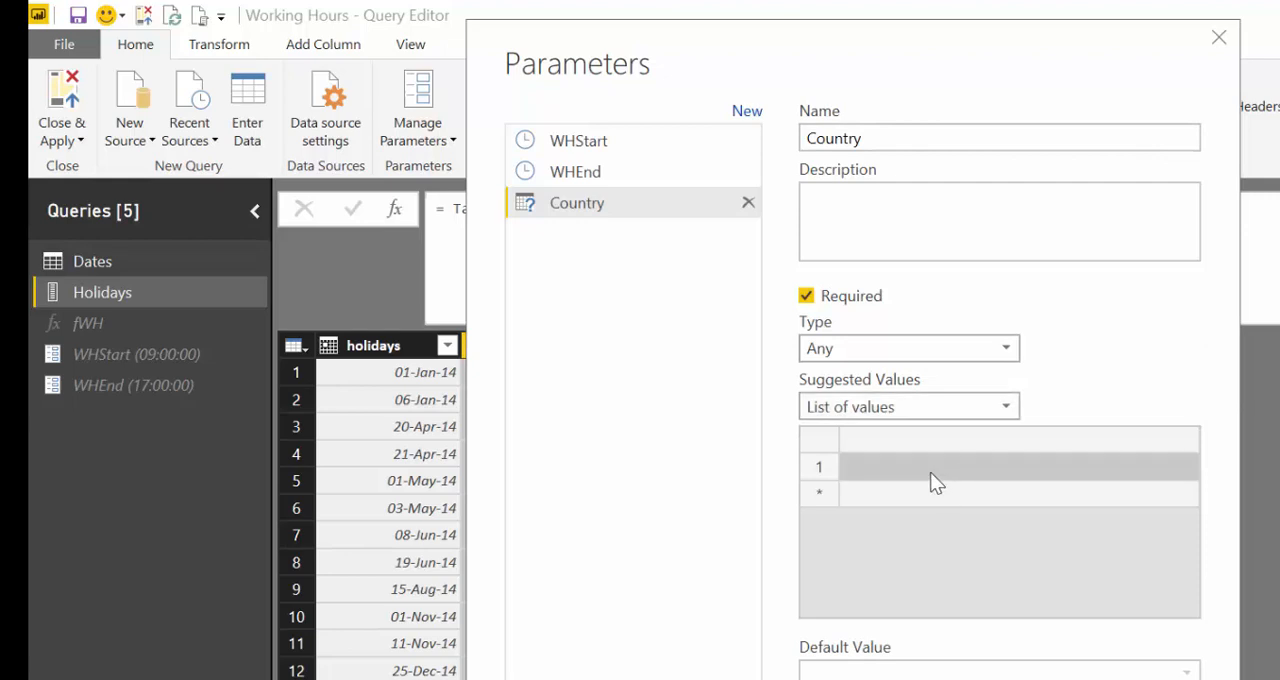
click(931, 474)
text(Tu)
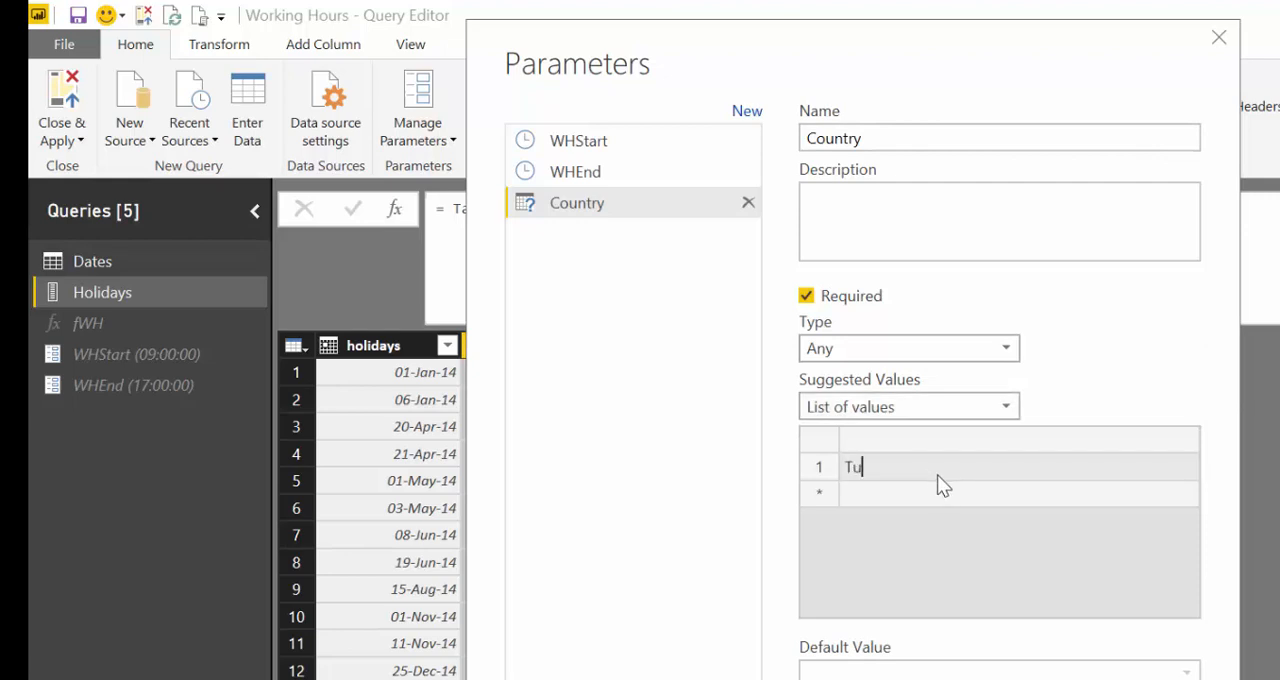
text(rkey)
key(Return)
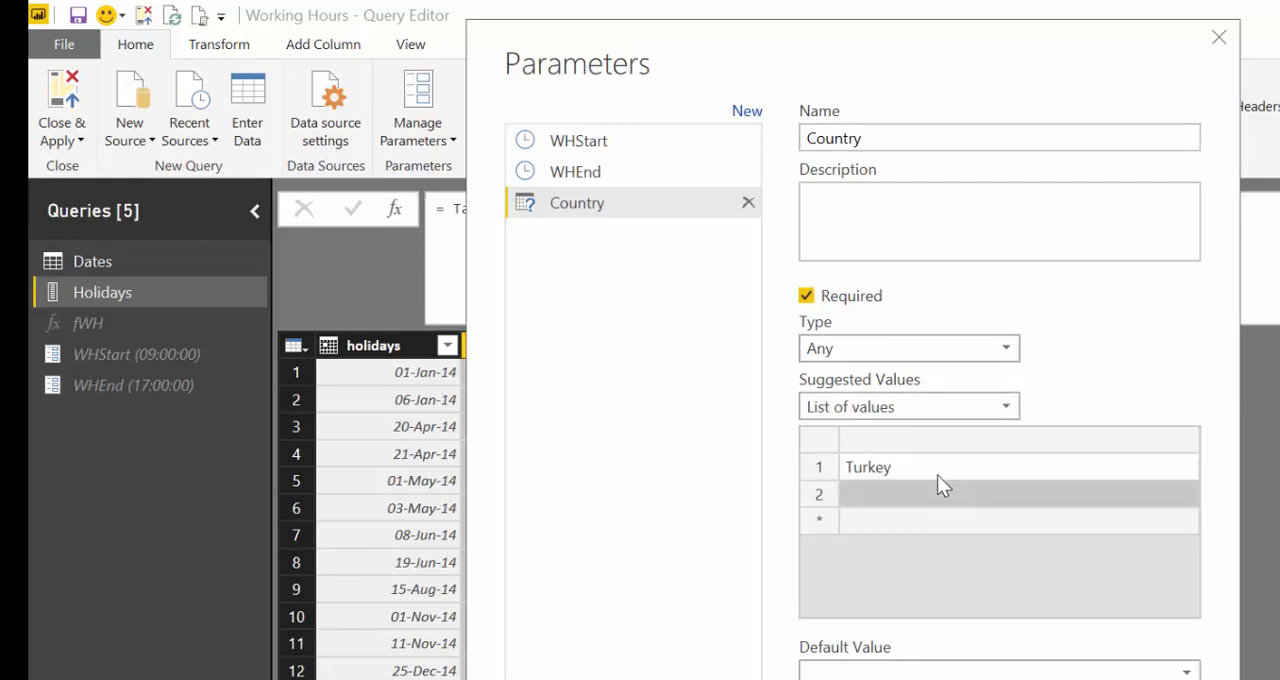
text(Spo)
key(BackSpace)
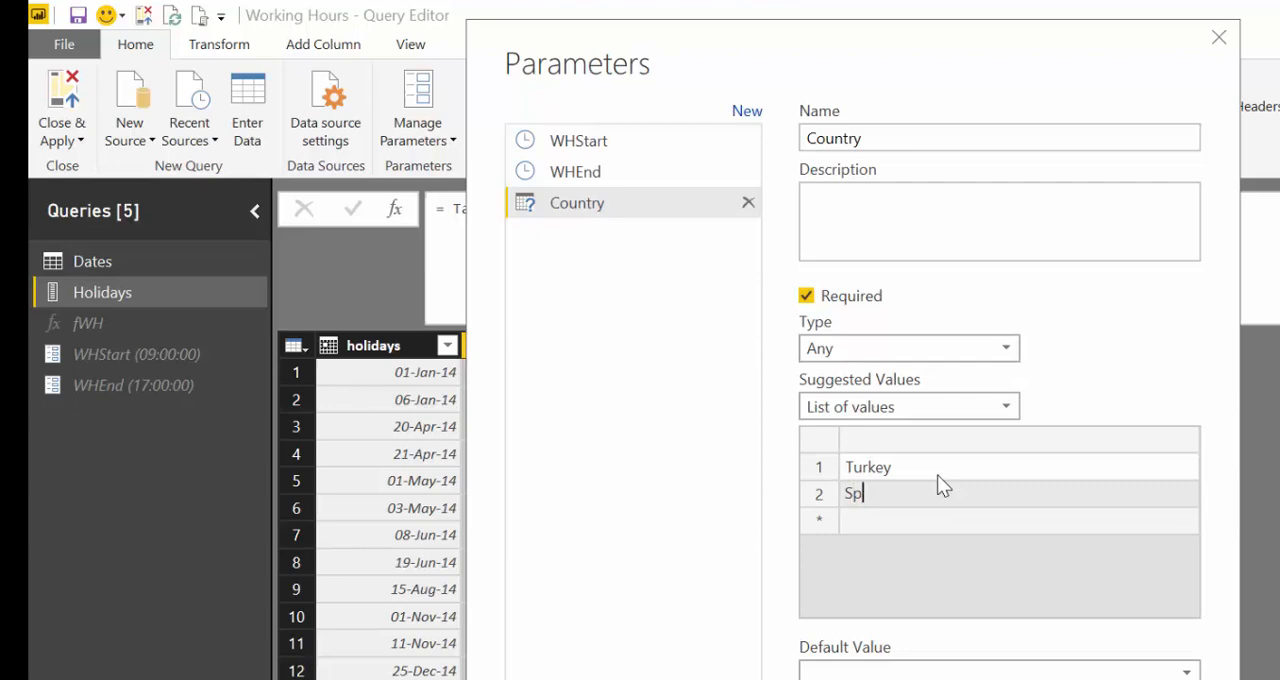
text(ain)
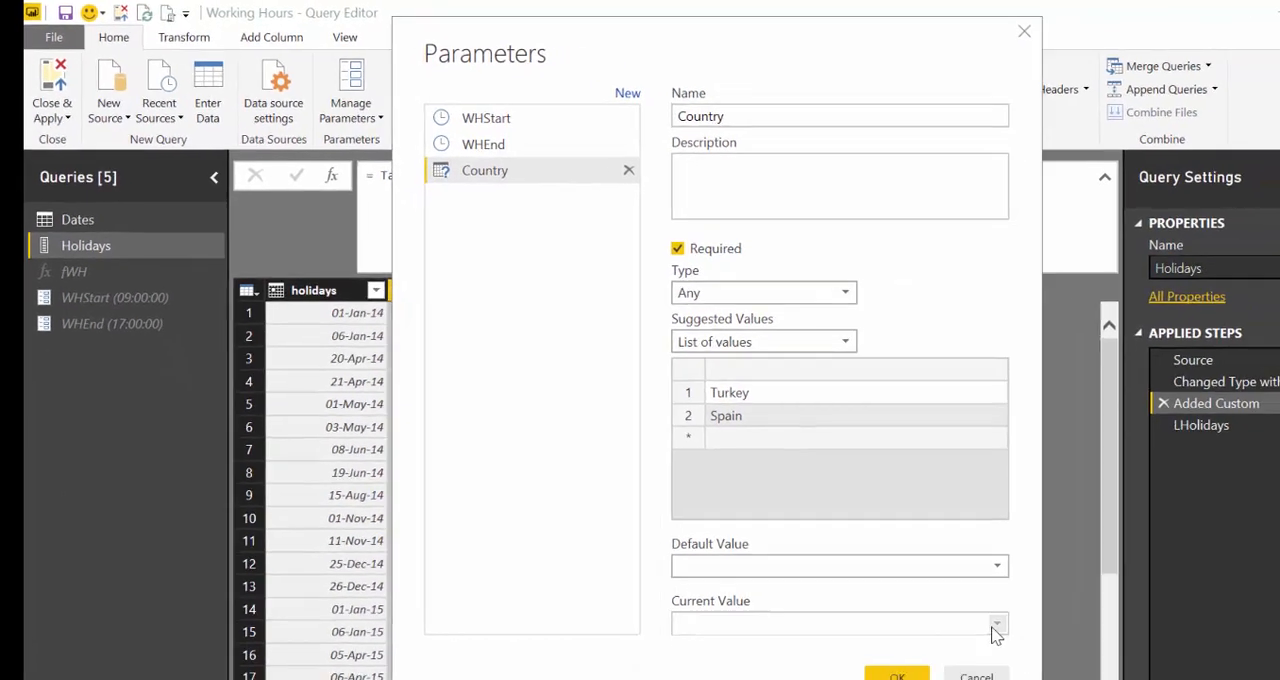
- Set the Country parameter's current value to Turkey and confirm the parameter
click(995, 628)
click(894, 648)
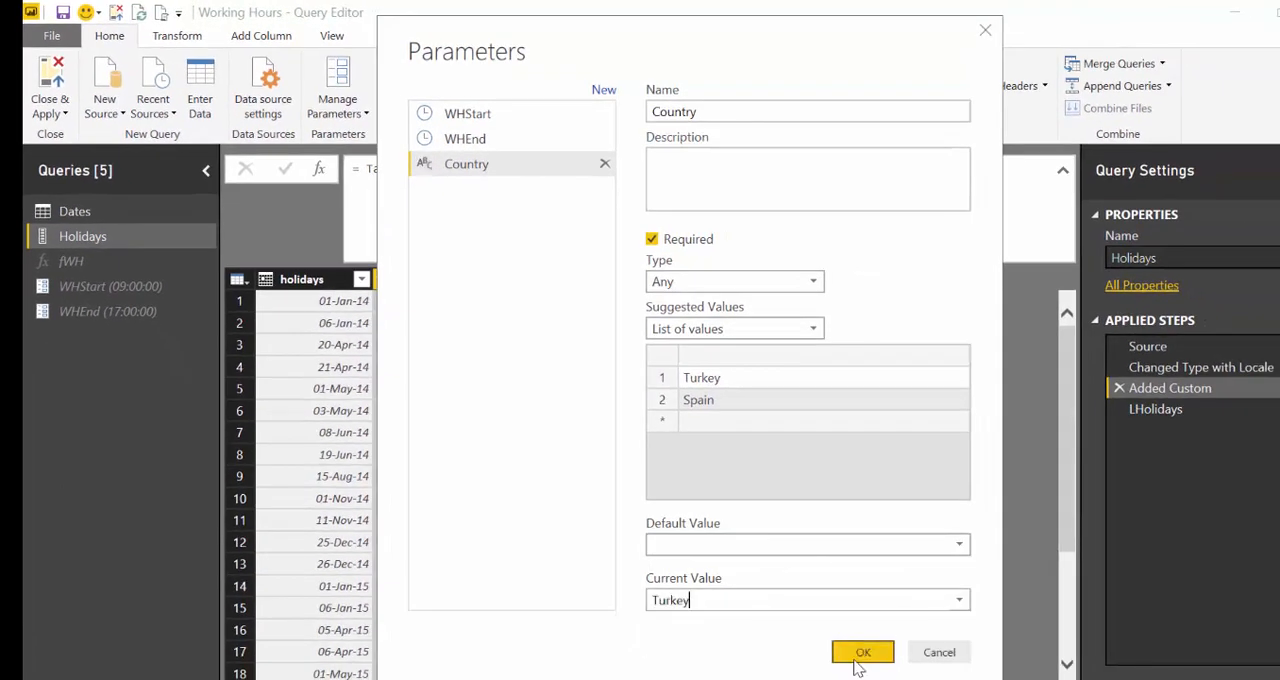
click(864, 653)
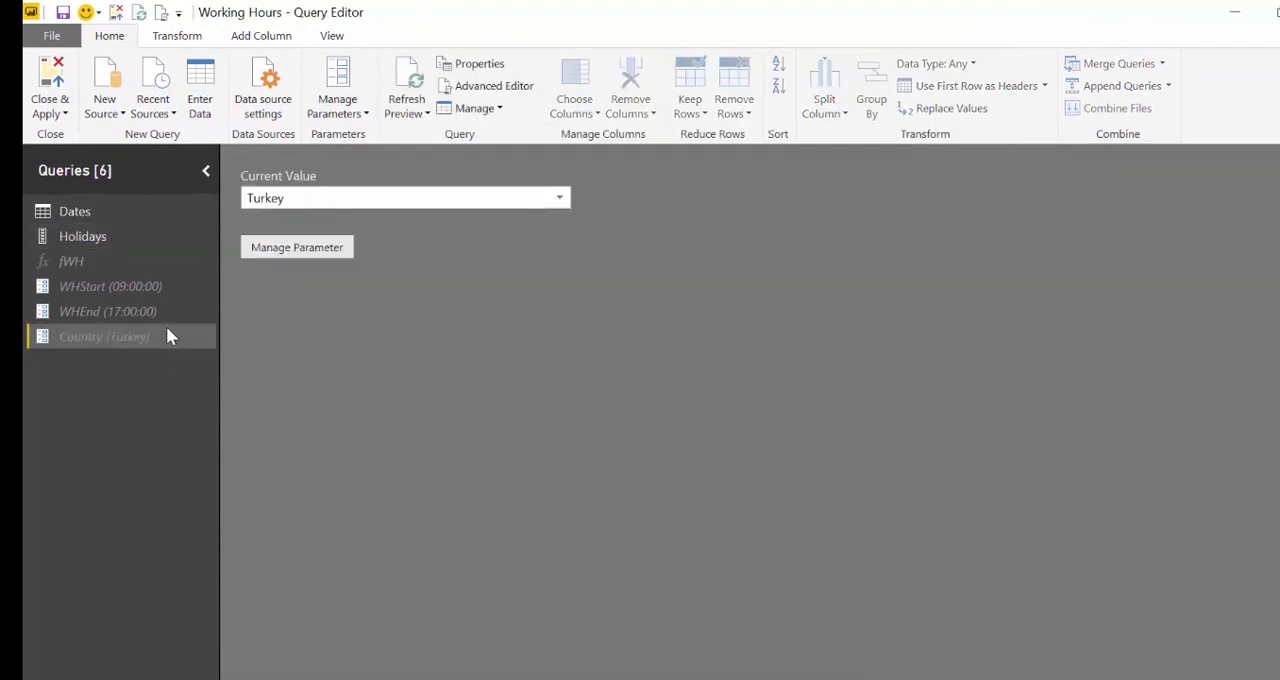
- Insert a filter after the Holidays query's Added Custom step that keeps rows whose Country column equals the Country parameter
click(95, 240)
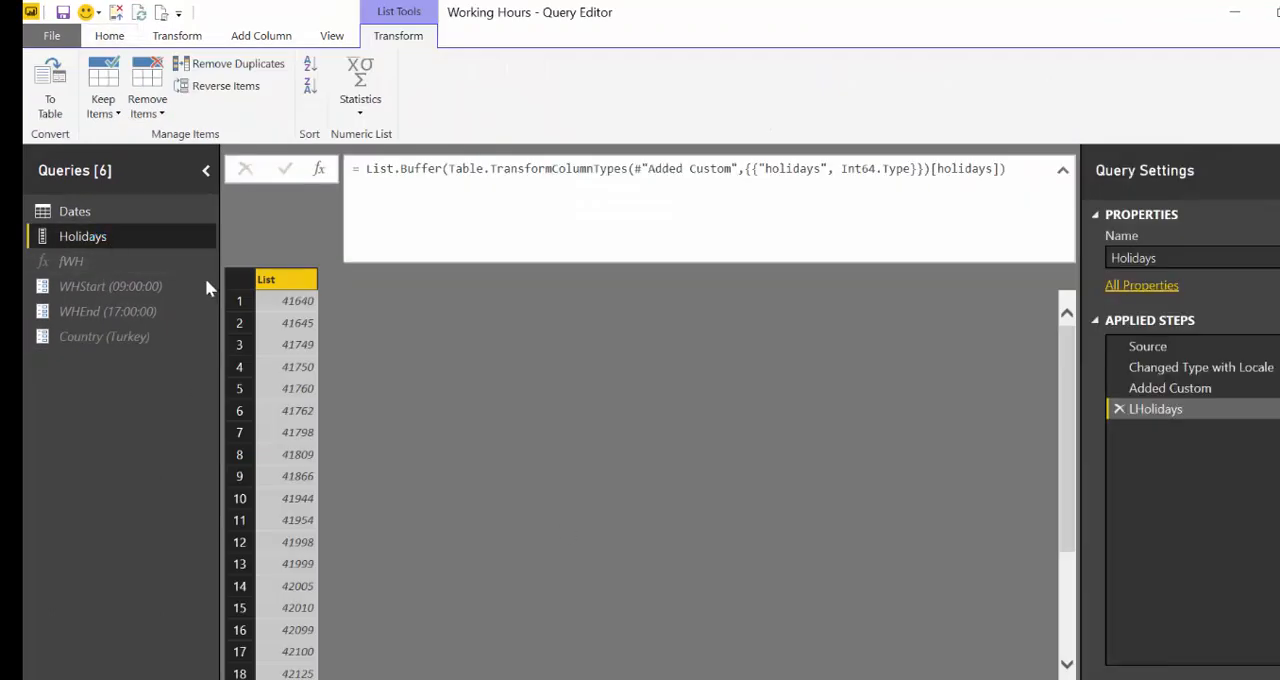
click(1170, 388)
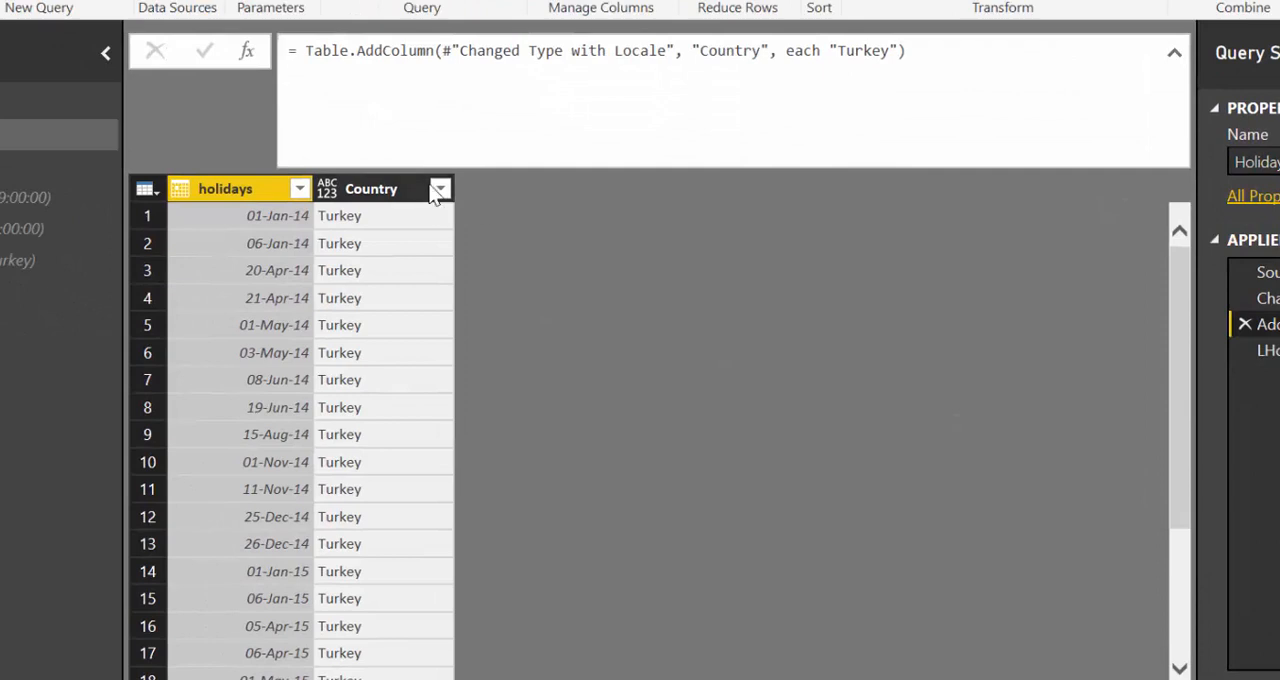
click(439, 187)
mouse_move(315, 380)
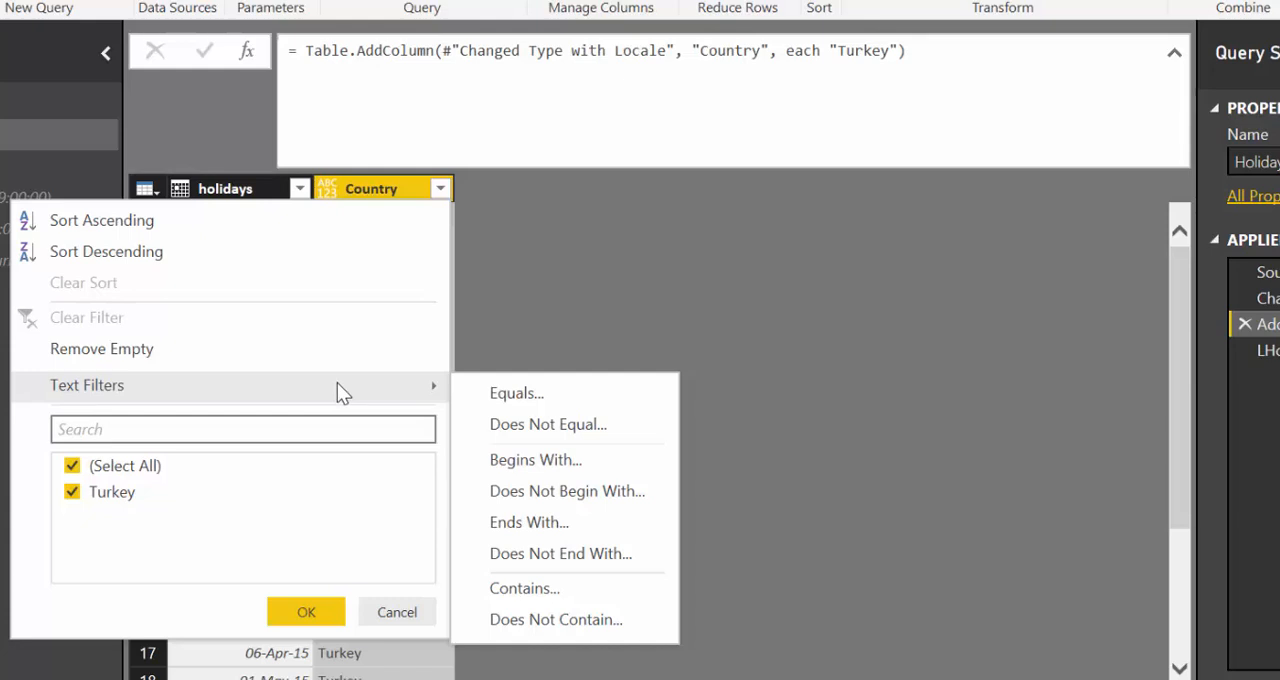
click(531, 396)
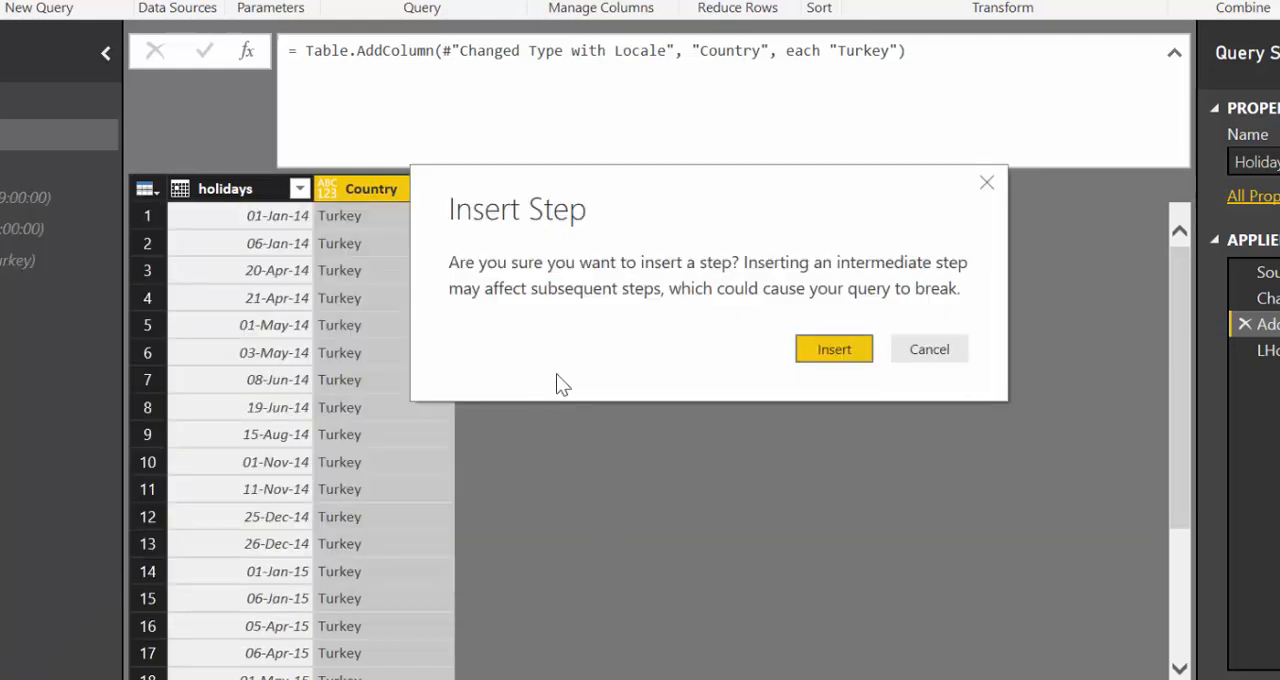
click(825, 349)
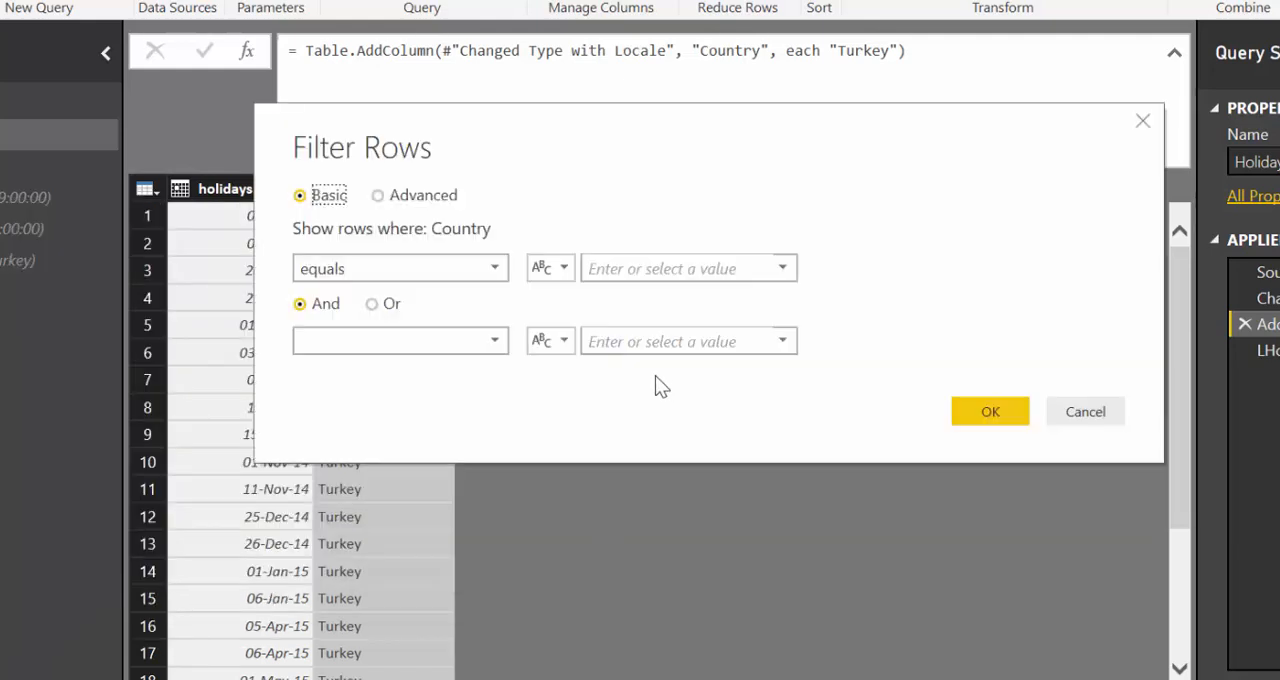
click(557, 270)
click(590, 323)
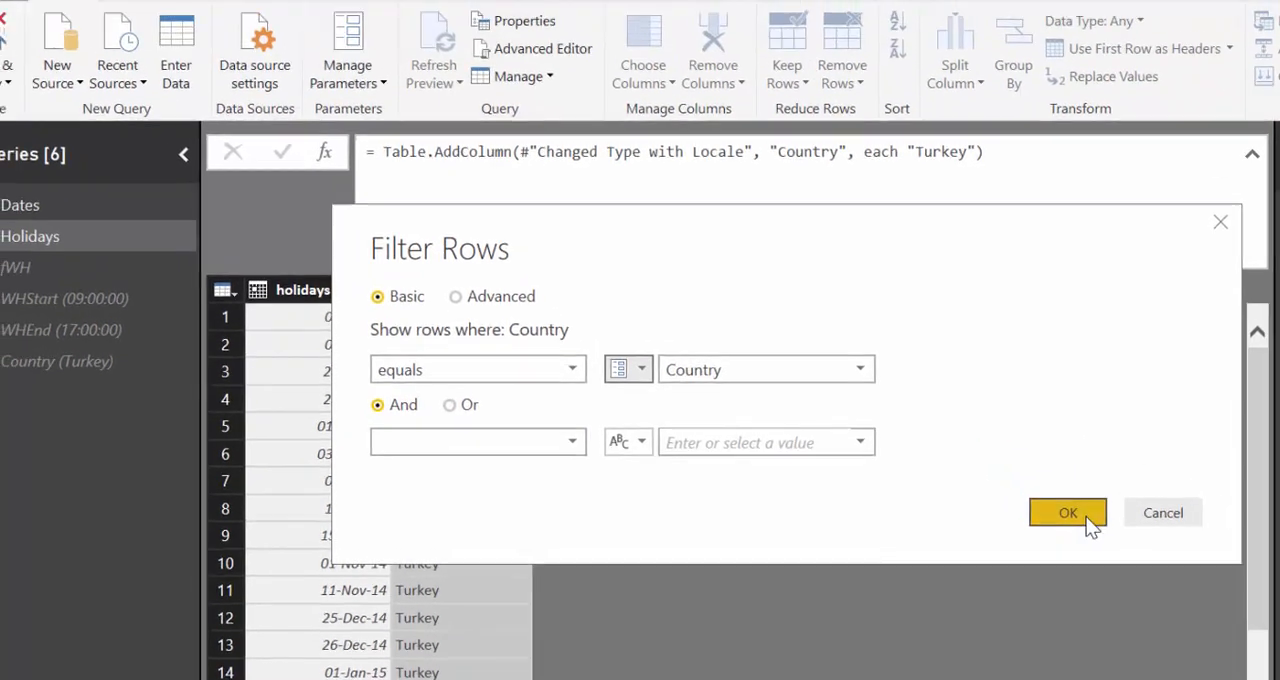
click(990, 411)
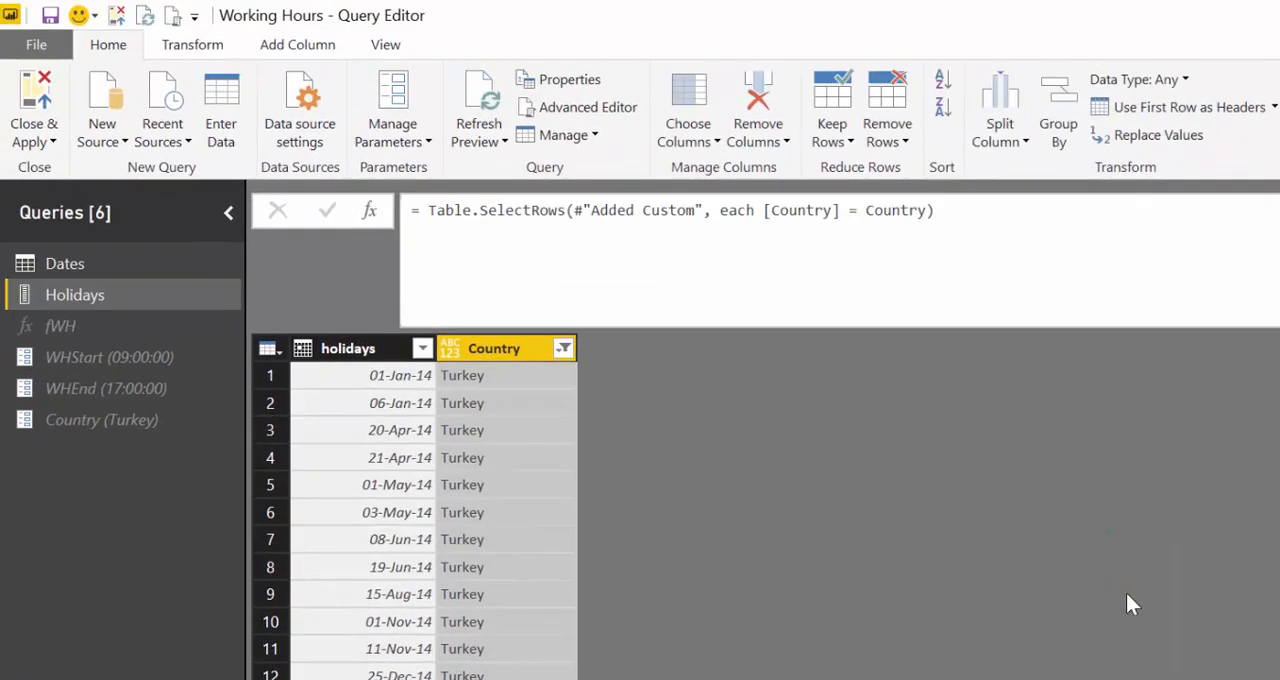
- Set the Country parameter's current value to Spain and check the resulting Holidays list
click(76, 425)
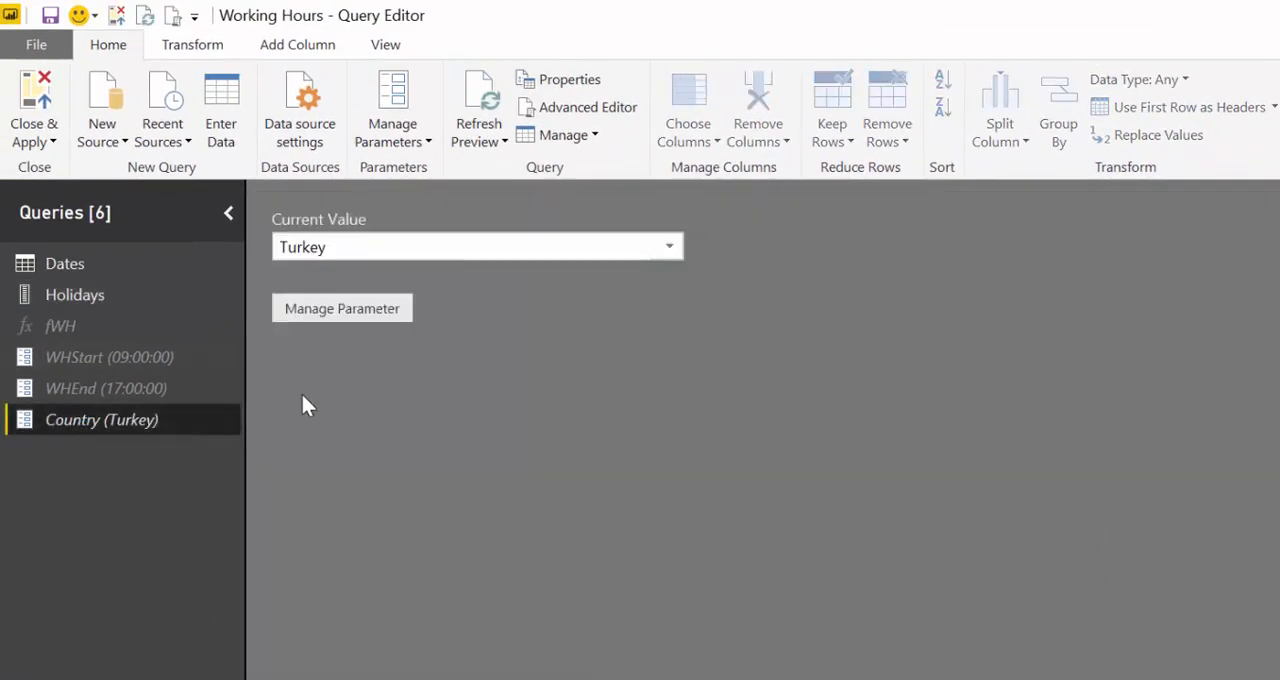
click(667, 249)
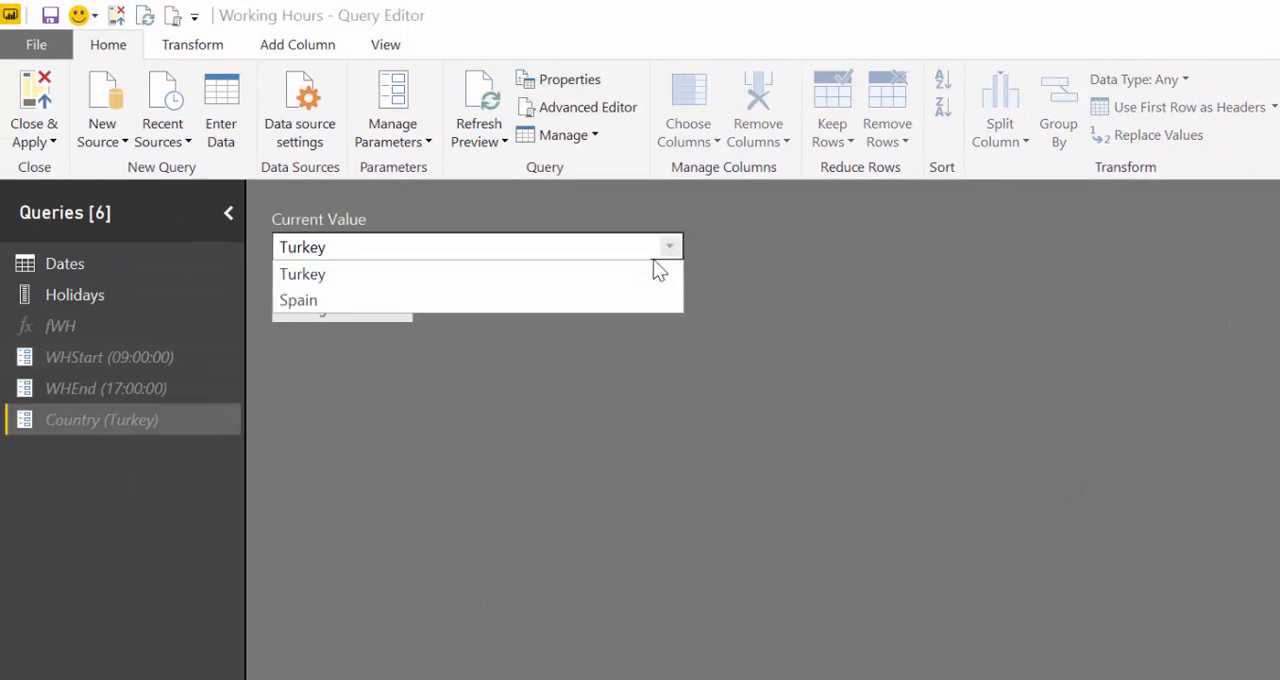
click(479, 300)
click(72, 298)
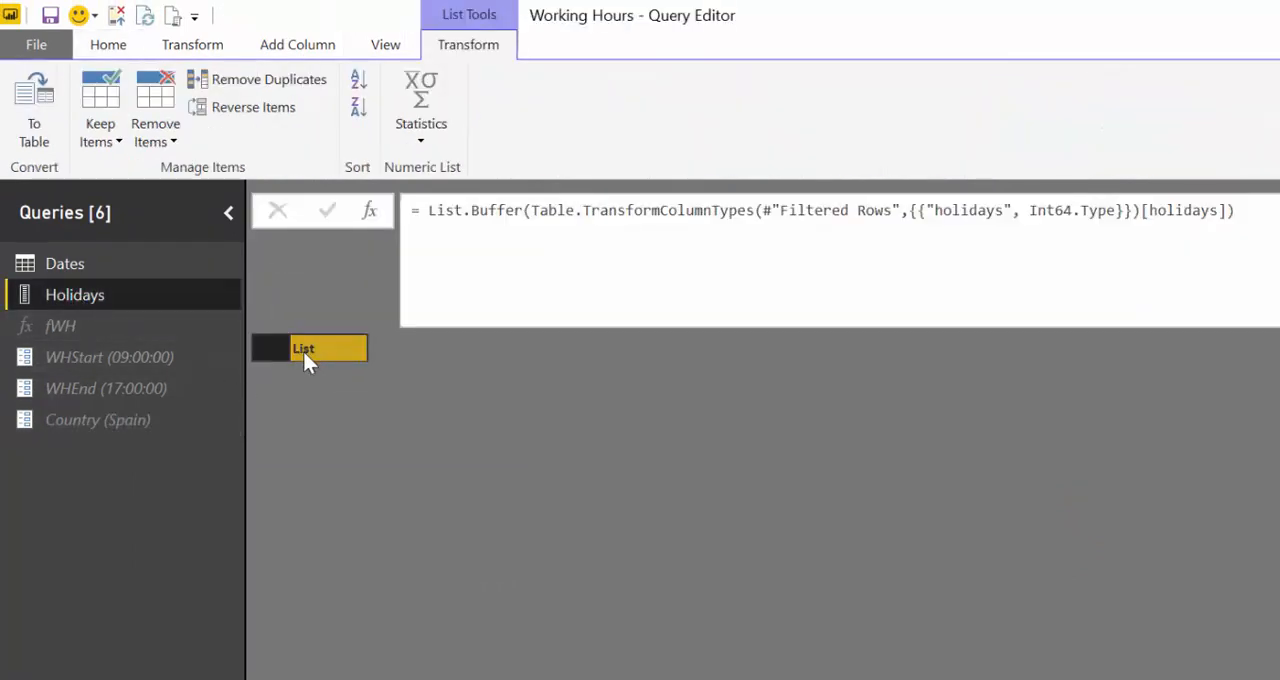
- Set the Country parameter back to Turkey and check the Holidays list and the Dates query
click(95, 421)
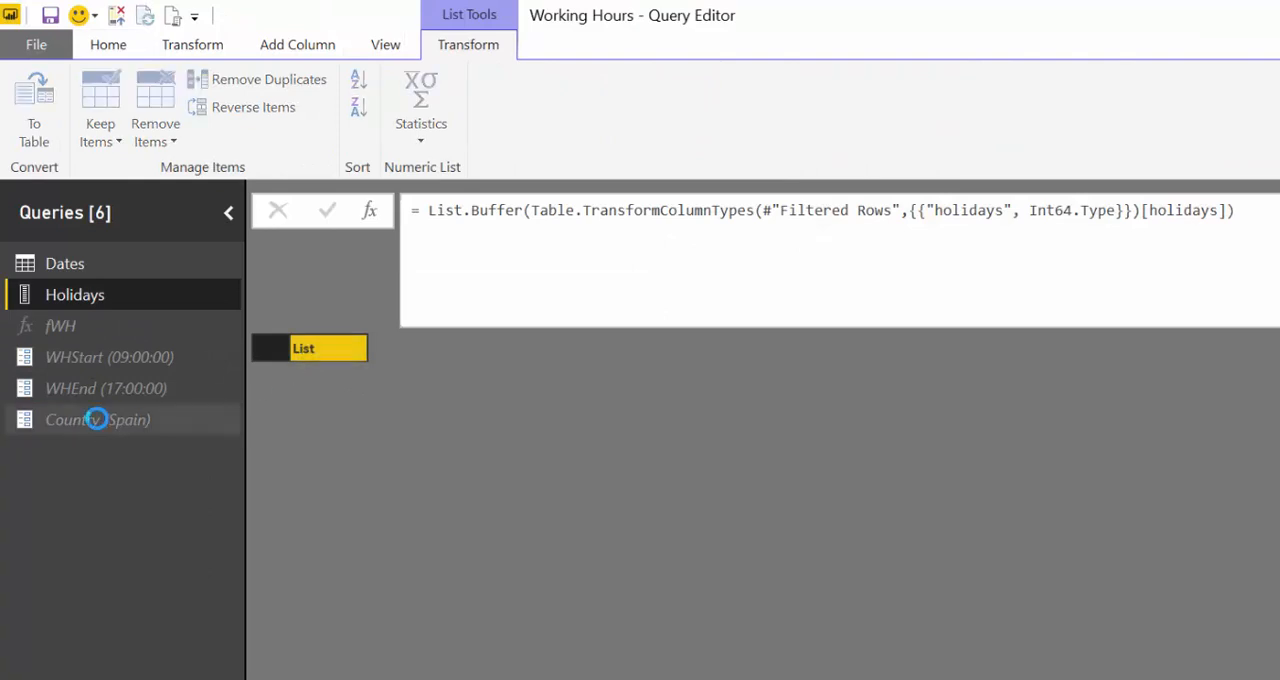
click(669, 247)
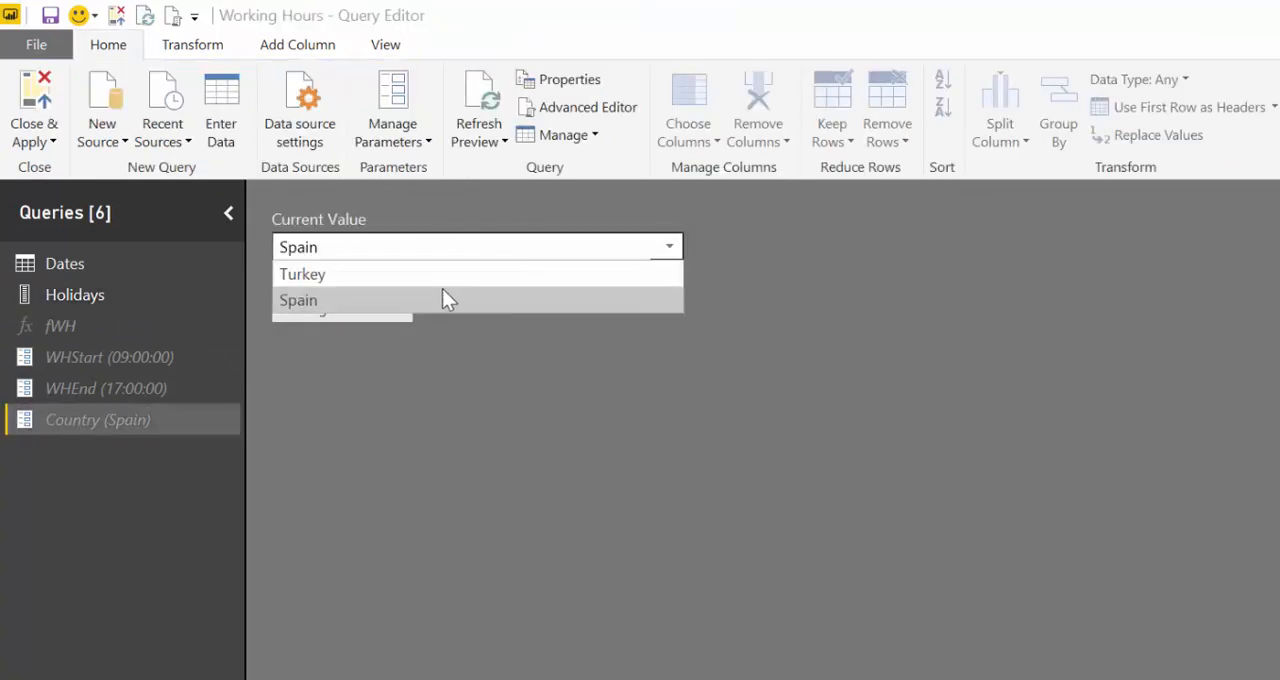
click(415, 279)
click(88, 292)
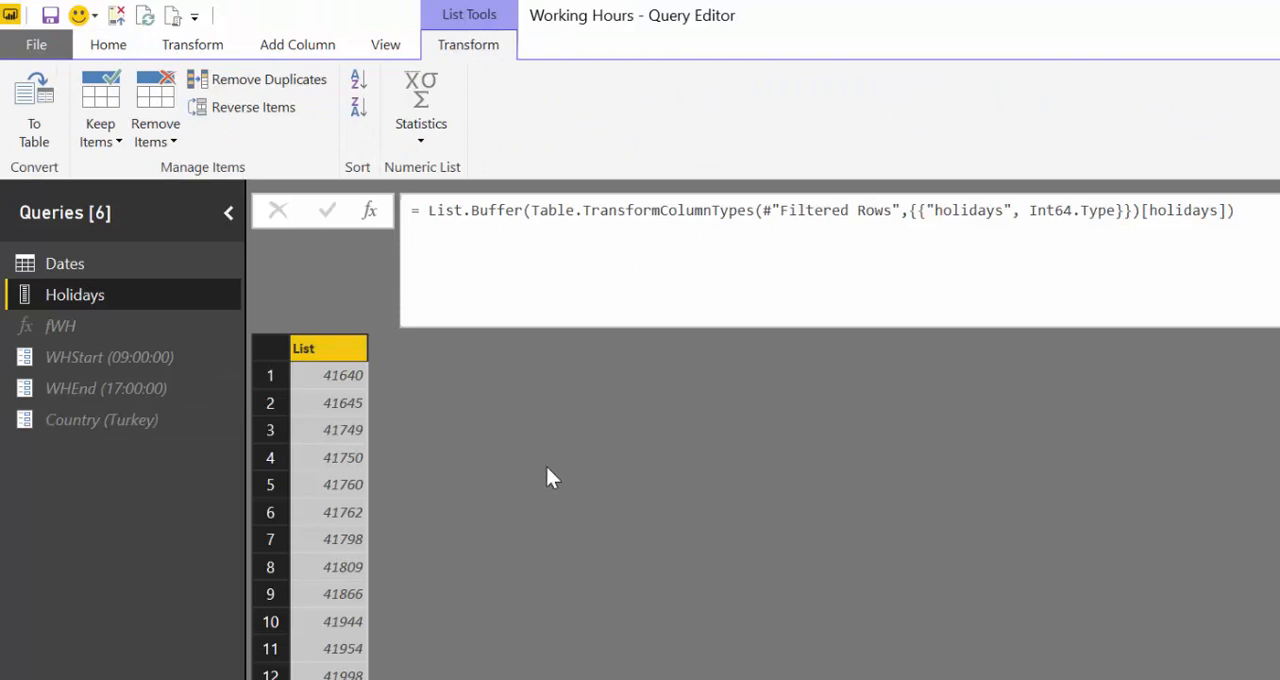
click(134, 262)
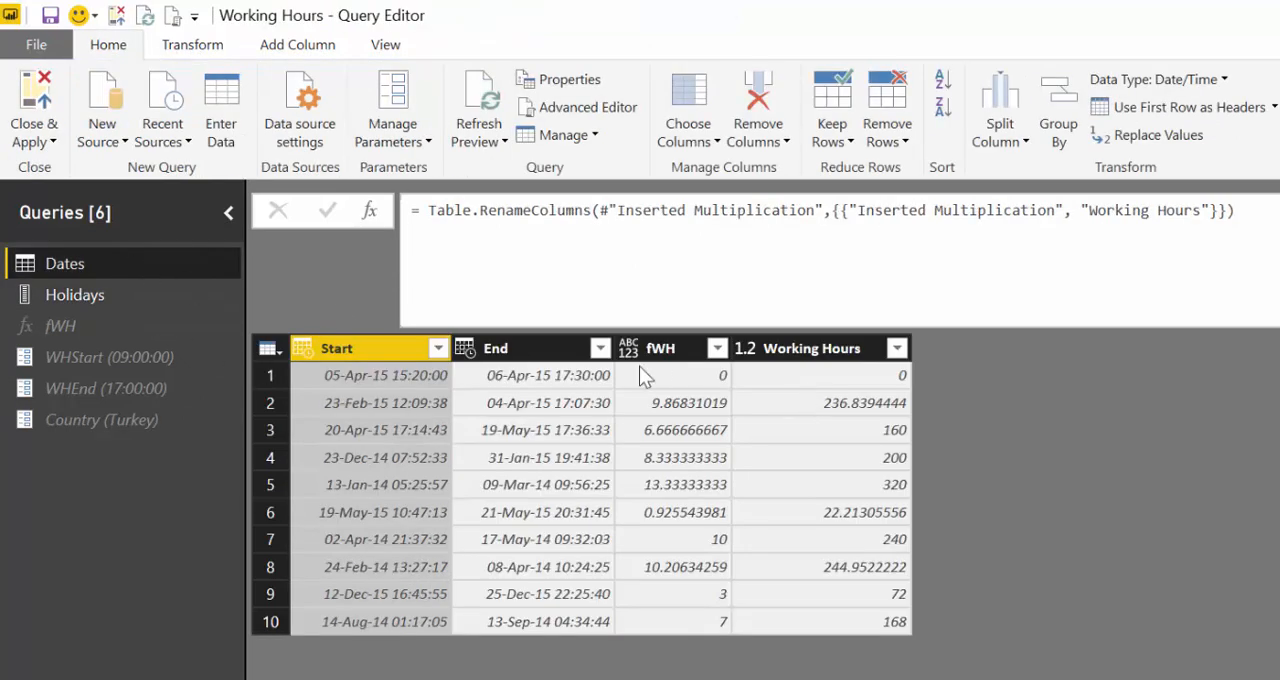